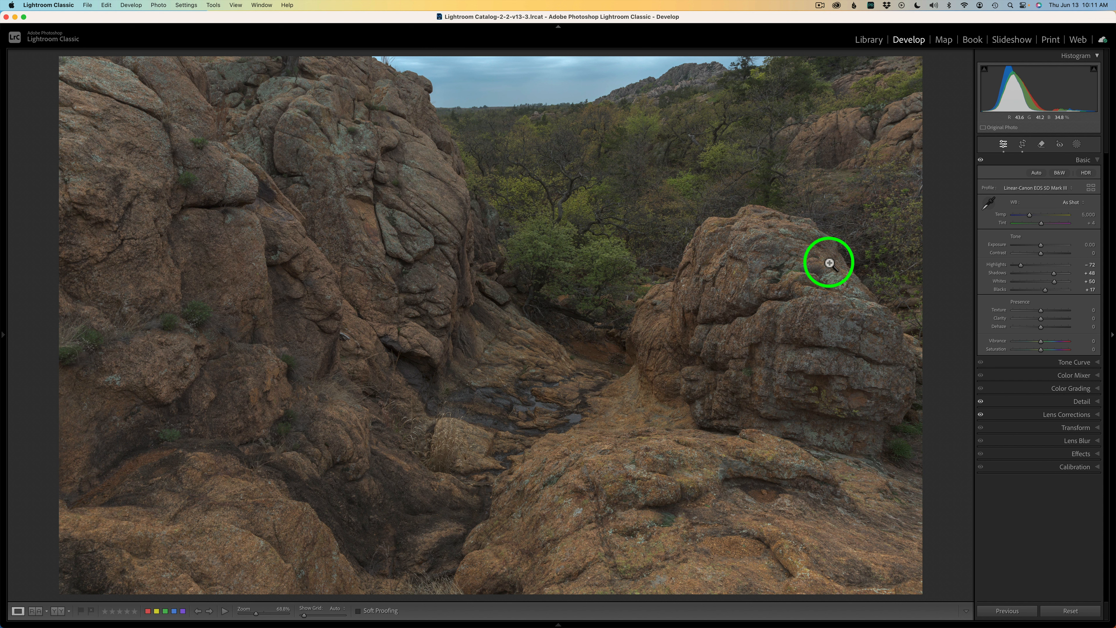
Step: Review the crop overlay and the Detail and Lens Corrections panels for the canyon photo
{"action": "left_click", "coordinate": [1023, 145]}
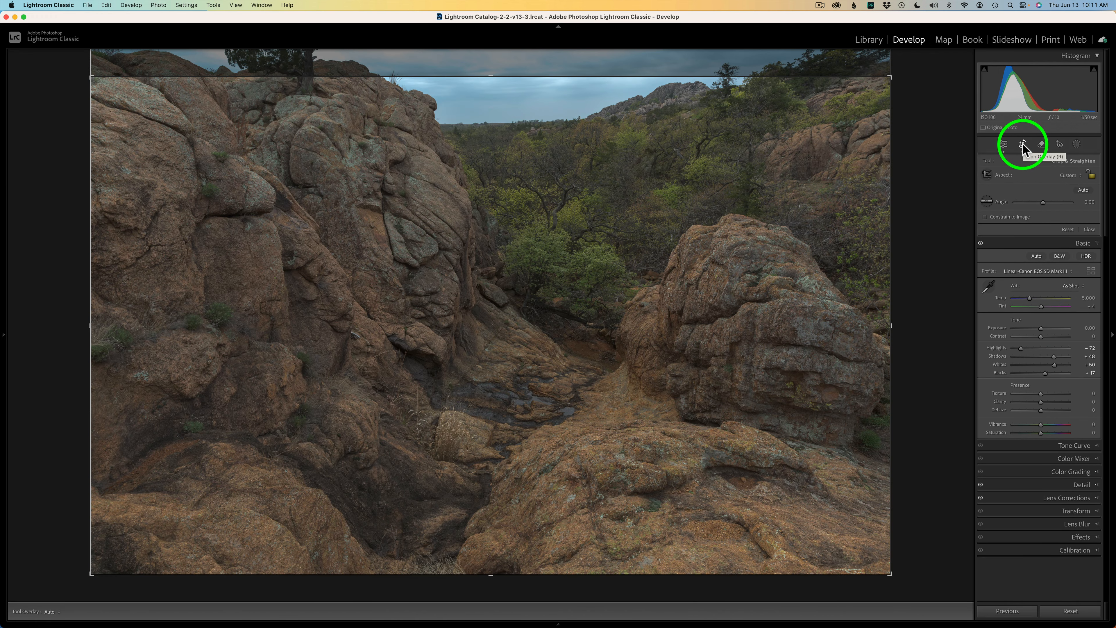
{"action": "left_click", "coordinate": [1023, 145]}
{"action": "left_click", "coordinate": [1078, 401]}
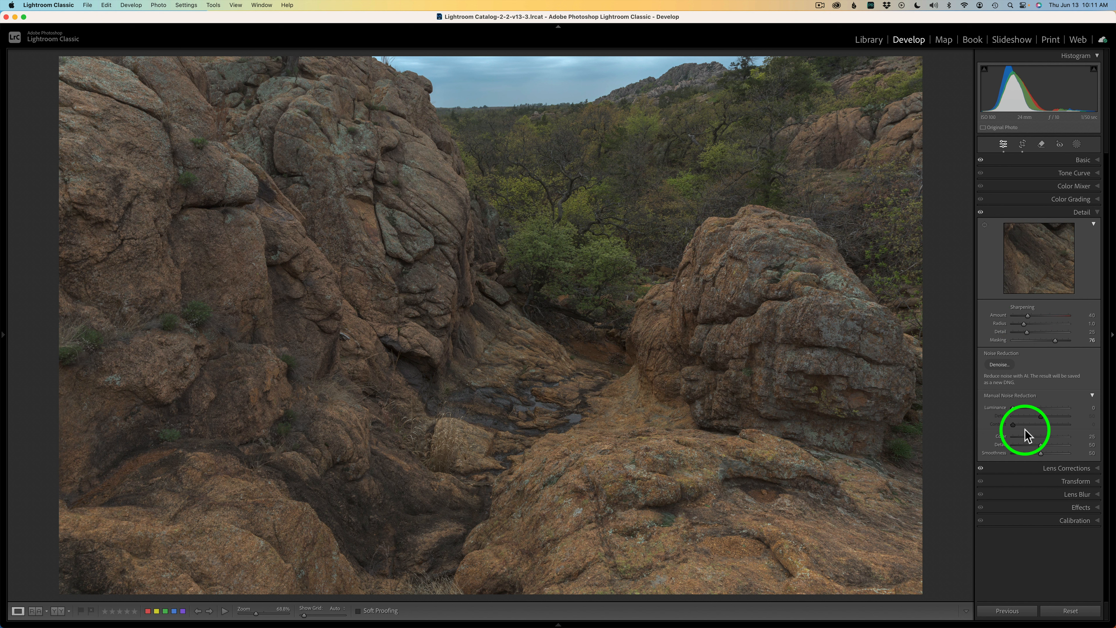
{"action": "left_click", "coordinate": [1045, 212]}
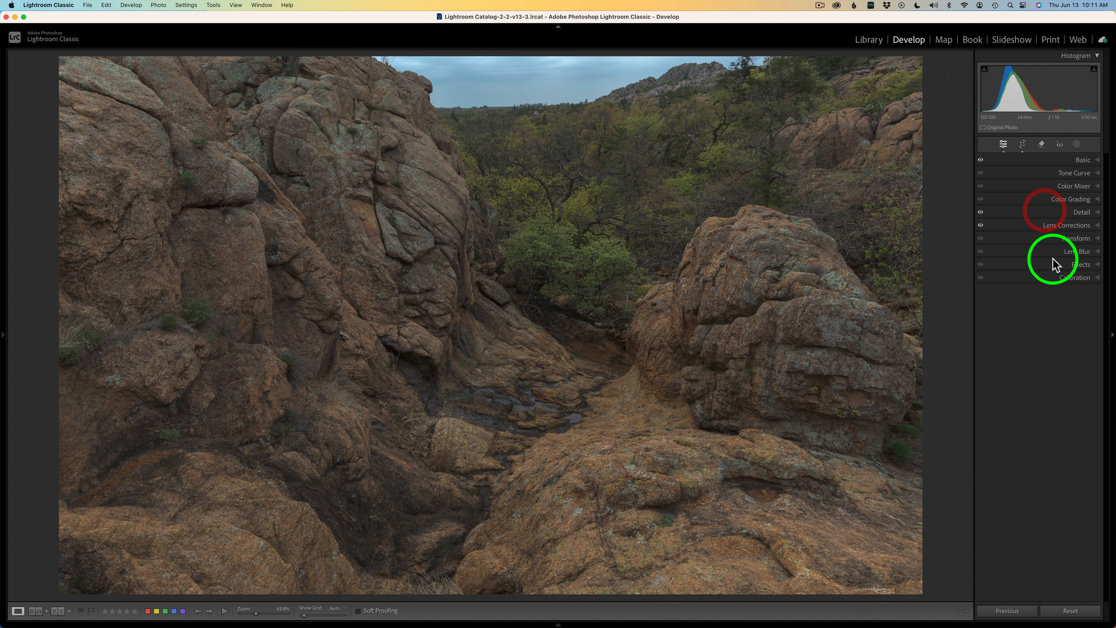
{"action": "left_click", "coordinate": [1063, 226]}
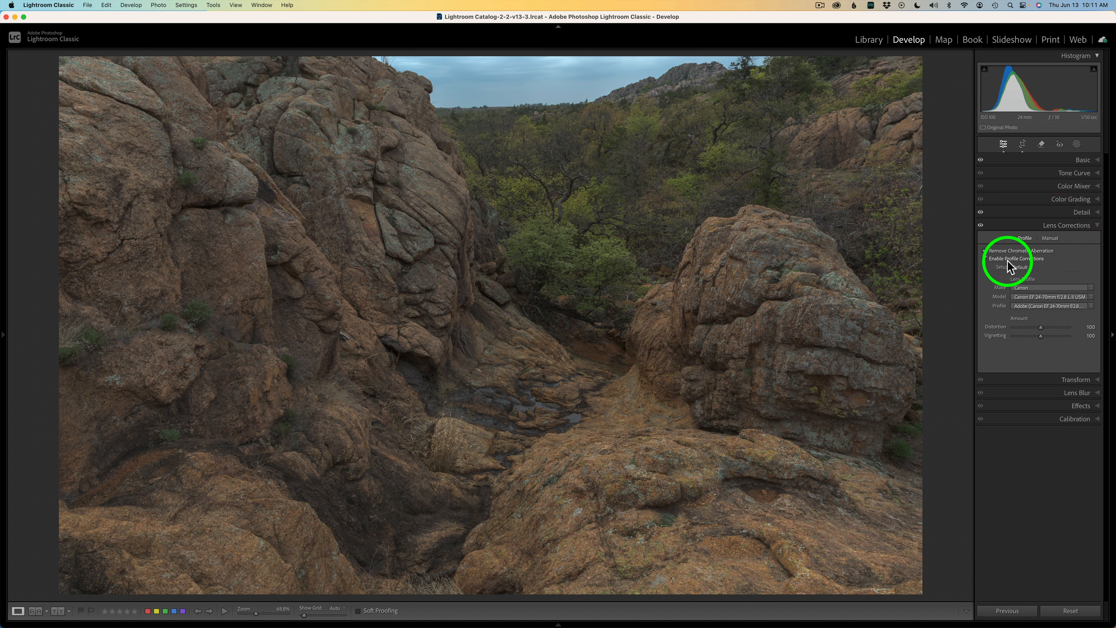
{"action": "left_click", "coordinate": [1026, 227]}
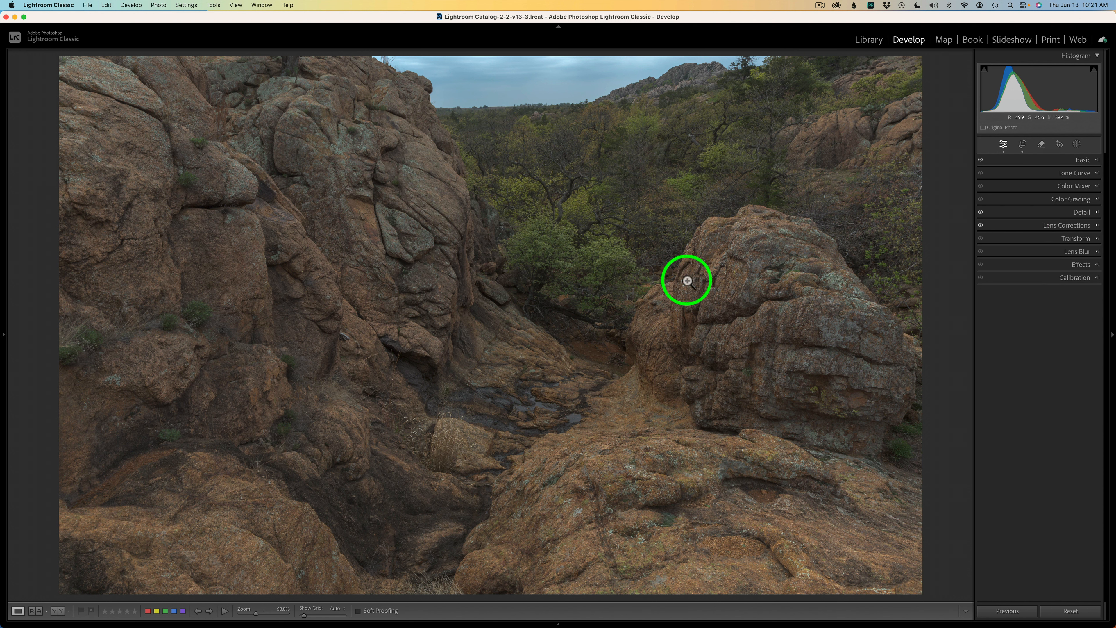
Step: Open the photo for editing in Adobe Photoshop 2024
{"action": "right_click", "coordinate": [644, 254]}
{"action": "mouse_move", "coordinate": [646, 262]}
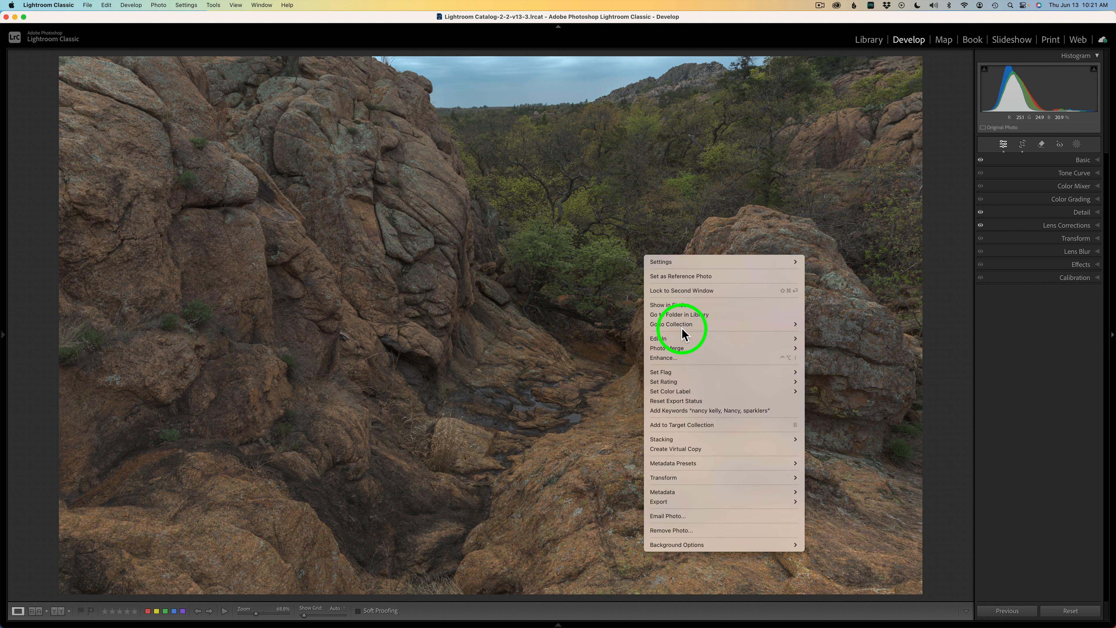
{"action": "mouse_move", "coordinate": [700, 338]}
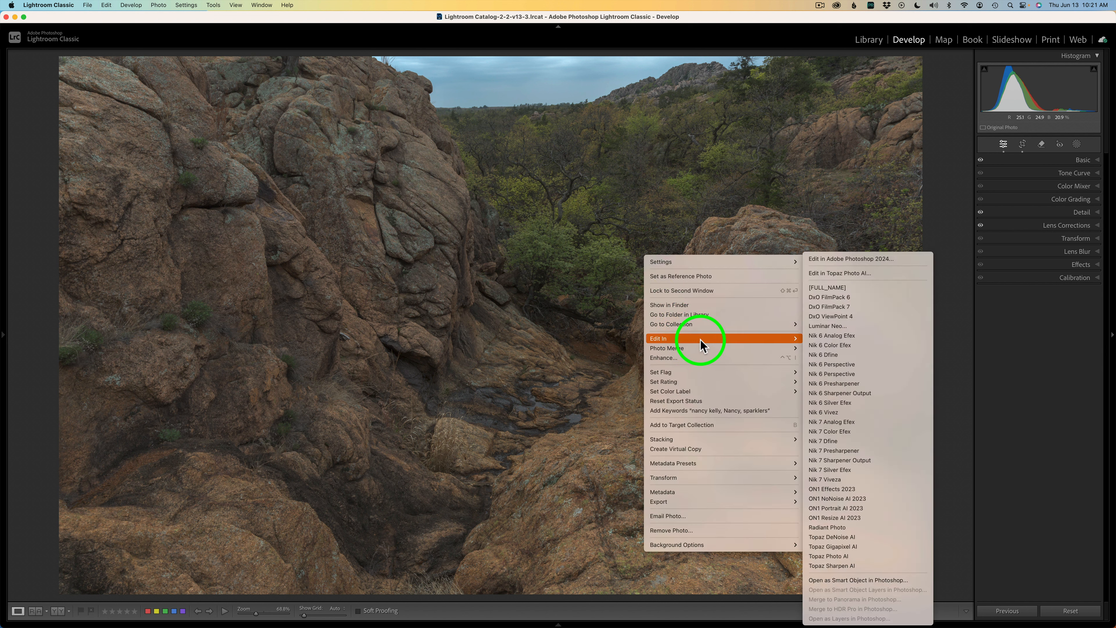
{"action": "left_click", "coordinate": [853, 259]}
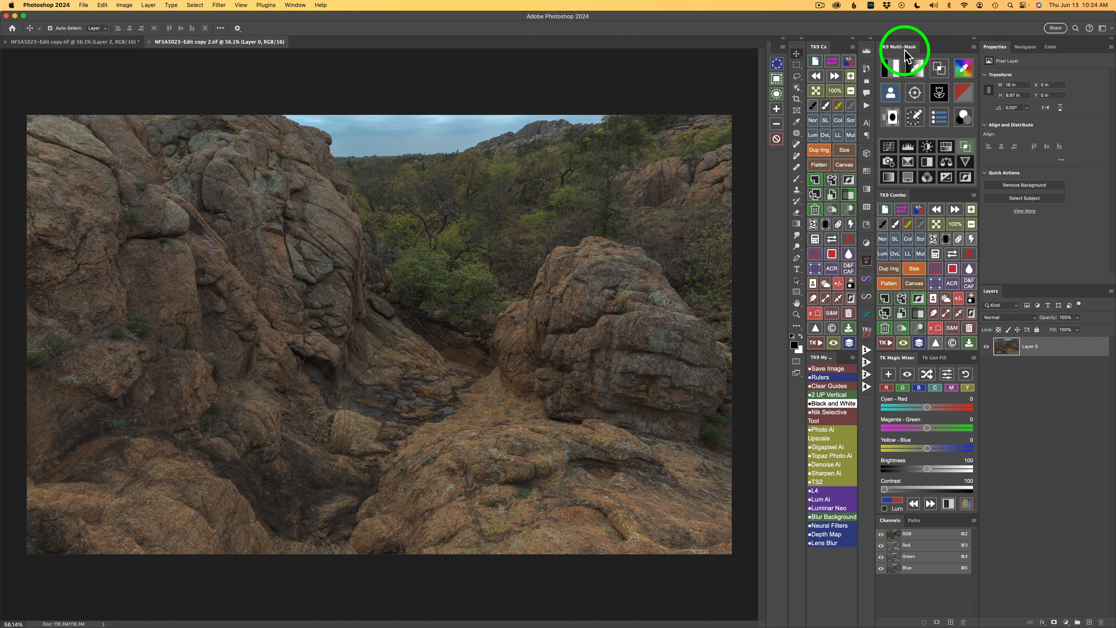
Step: Generate a depth map of the image and save it as a channel only
{"action": "left_click", "coordinate": [916, 96]}
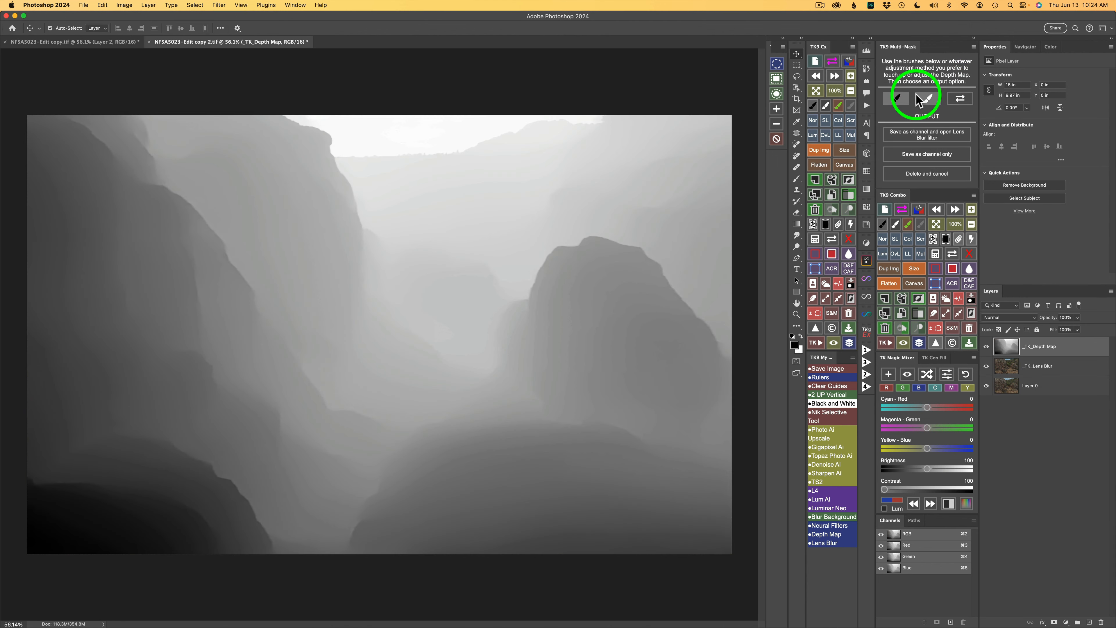
{"action": "left_click", "coordinate": [925, 153]}
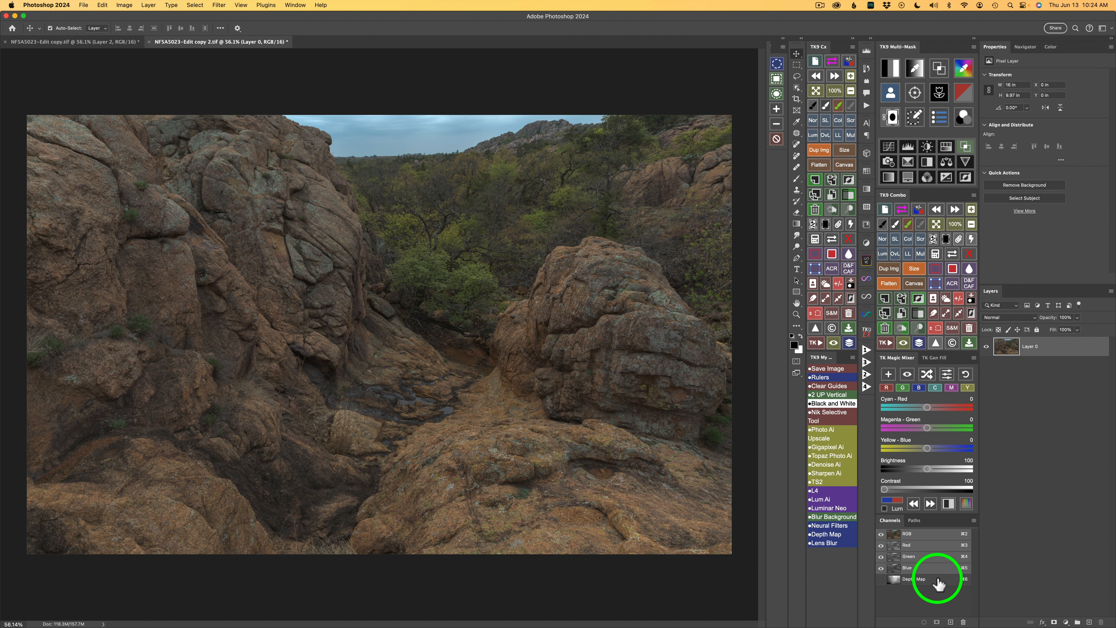
Step: Duplicate the Depth Map channel and invert the copy
{"action": "left_click_drag", "start_coordinate": [938, 580], "coordinate": [949, 620]}
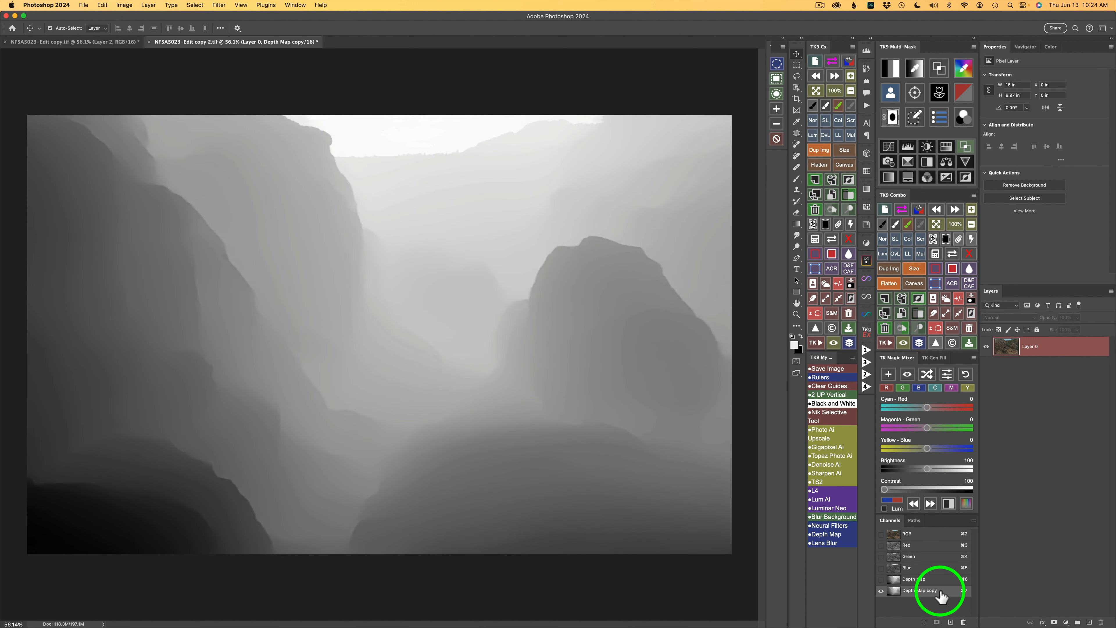
{"action": "left_click", "coordinate": [920, 298]}
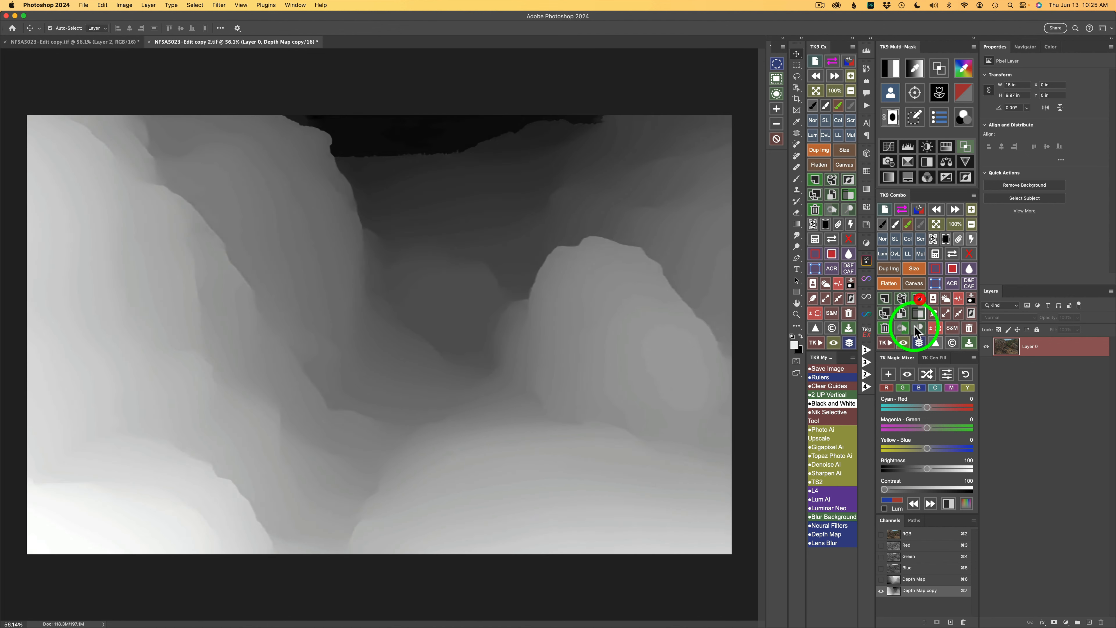
Step: Rename the inverted depth map copy channel to FG
{"action": "double_click", "coordinate": [919, 590]}
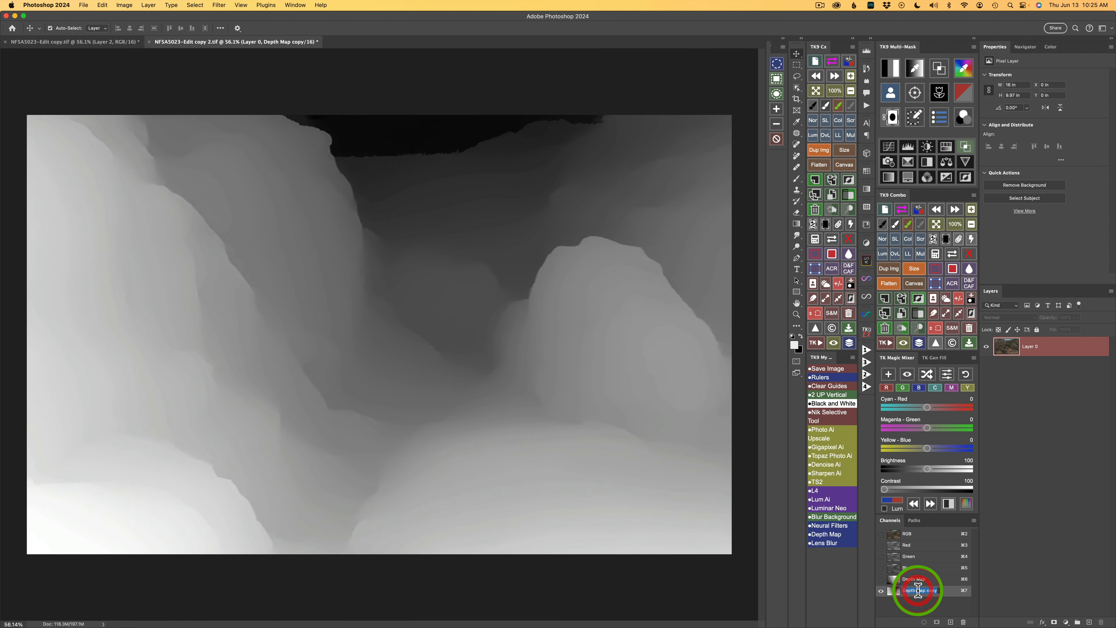
{"action": "type", "text": "F"}
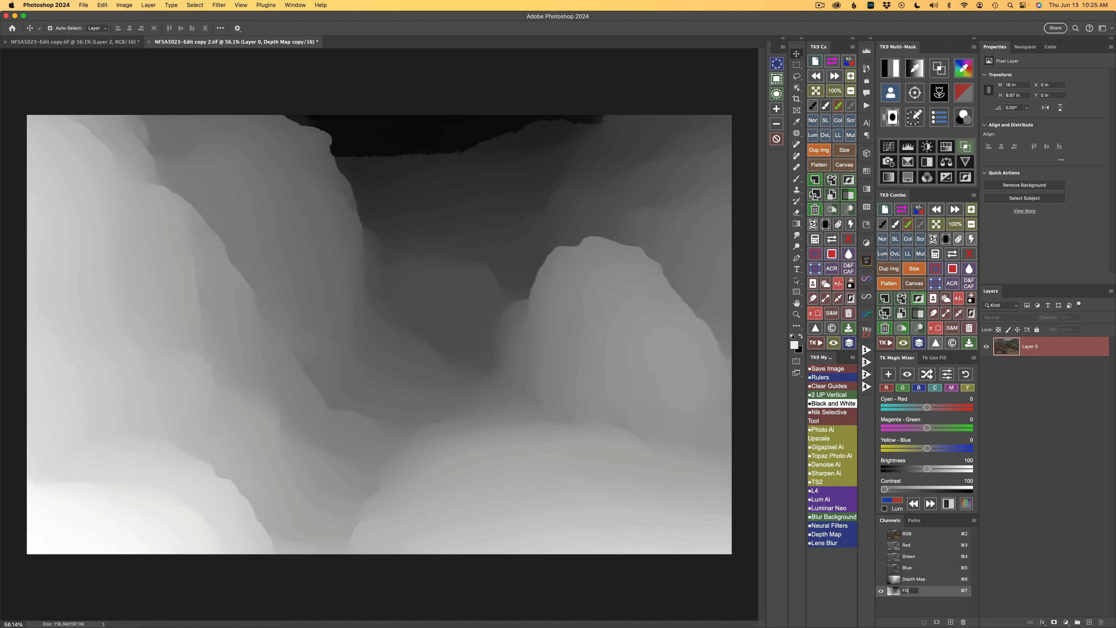
{"action": "type", "text": "G"}
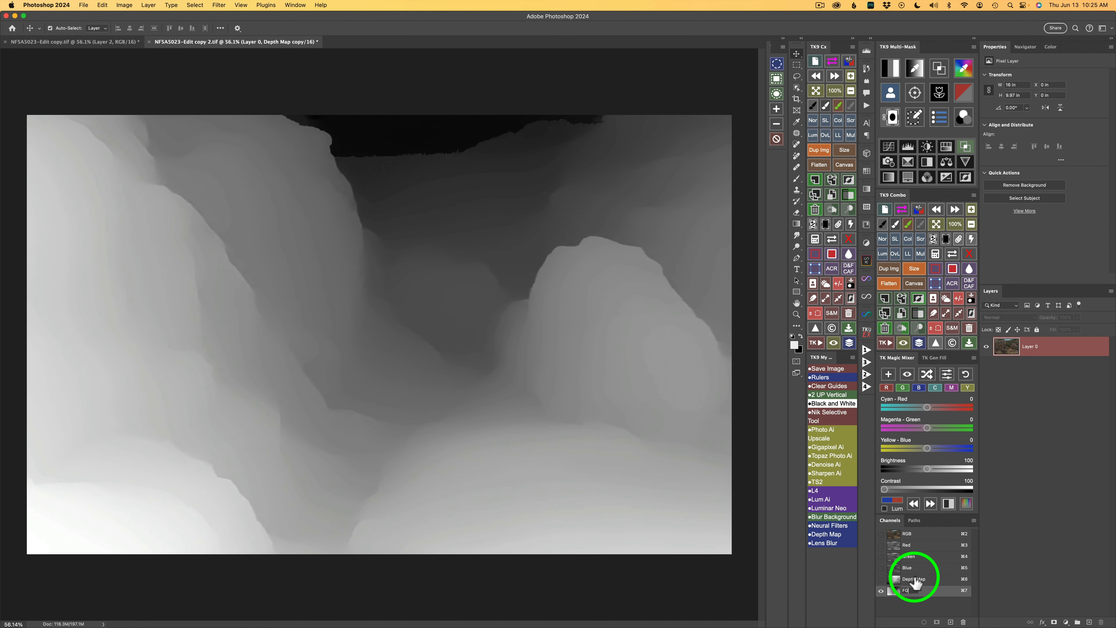
Step: Rename the original Depth Map channel to BG
{"action": "left_click", "coordinate": [914, 577]}
{"action": "left_click", "coordinate": [915, 580]}
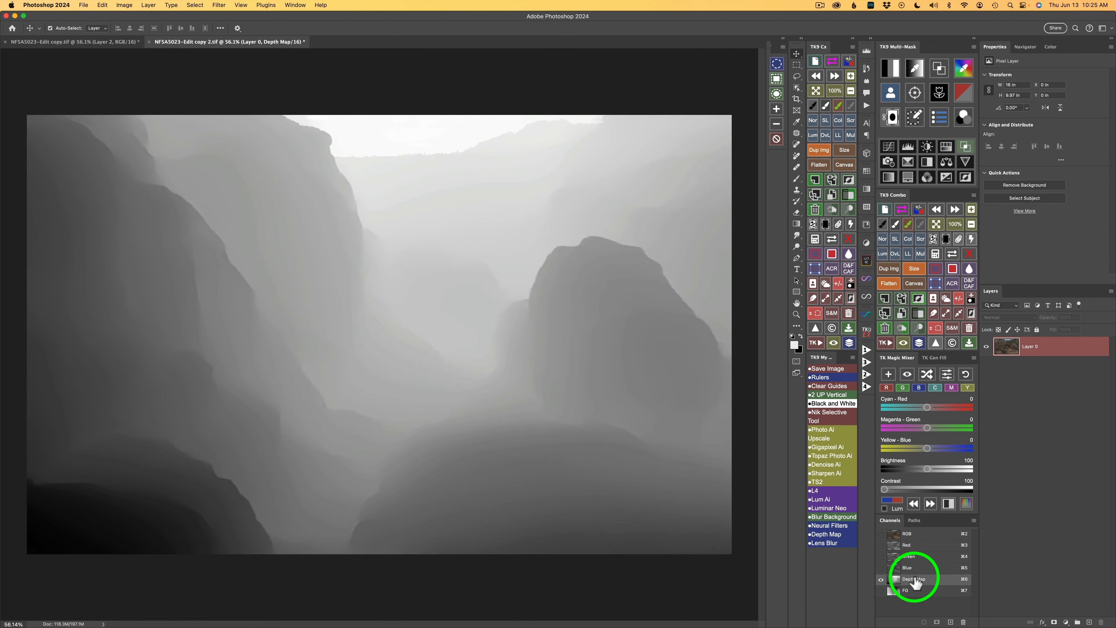
{"action": "double_click", "coordinate": [916, 579]}
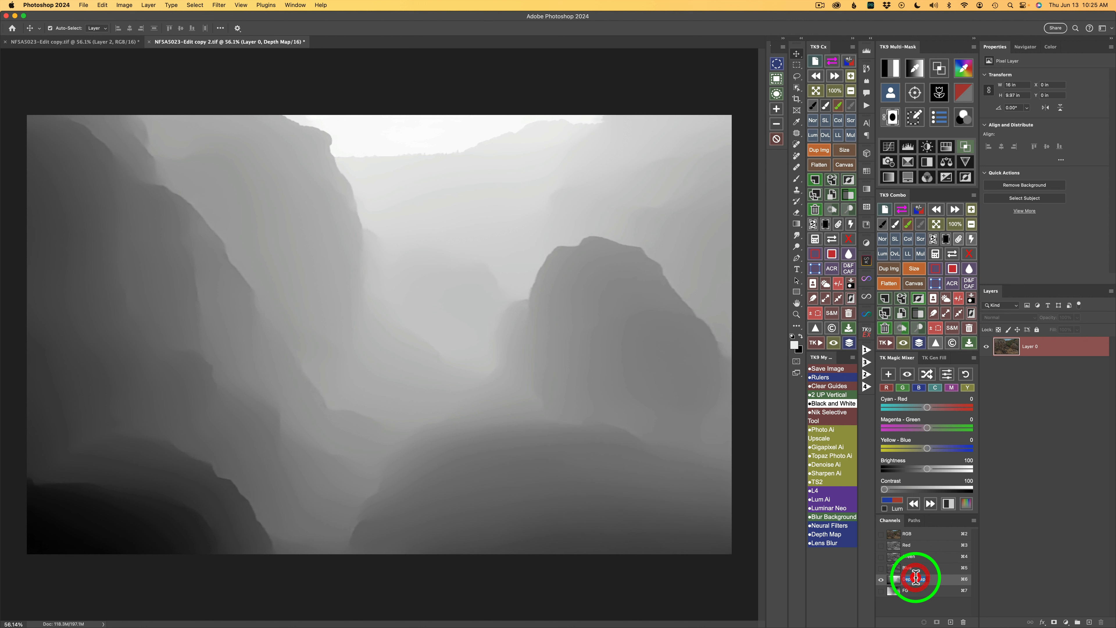
{"action": "type", "text": "B"}
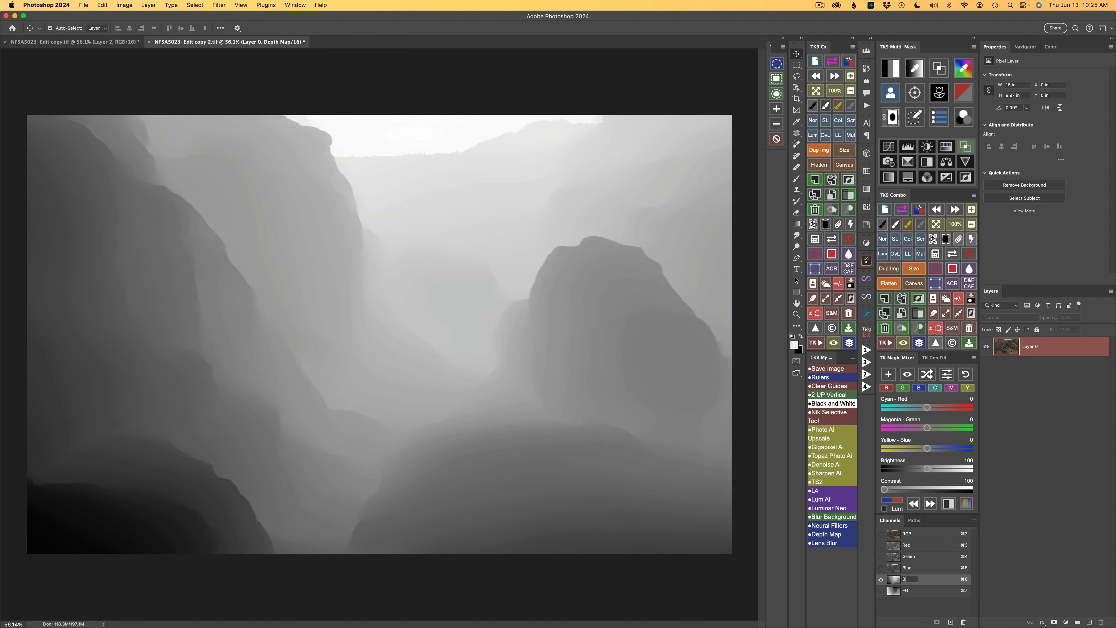
{"action": "type", "text": "G"}
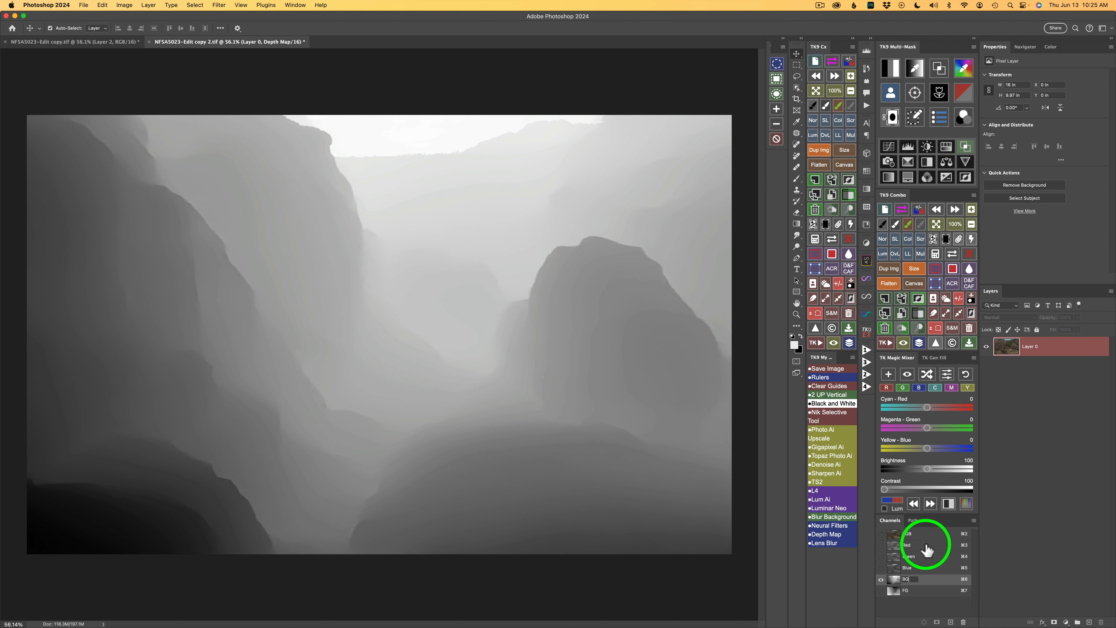
Step: Return to the RGB composite, save a sky selection as a Sky channel, and deselect
{"action": "left_click", "coordinate": [928, 532]}
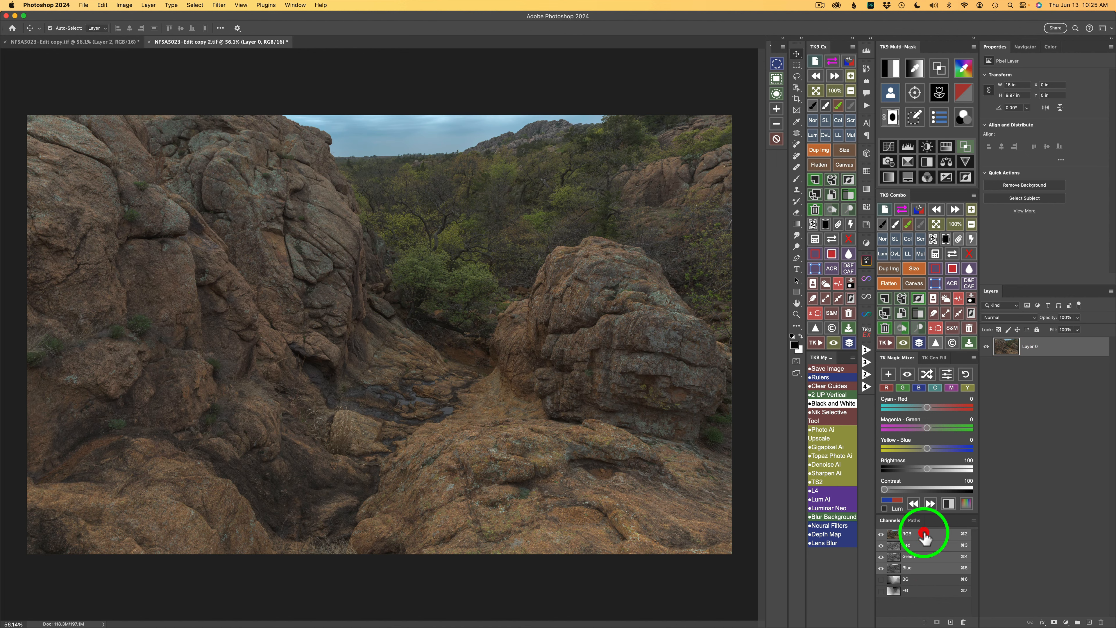
{"action": "left_click", "coordinate": [927, 536]}
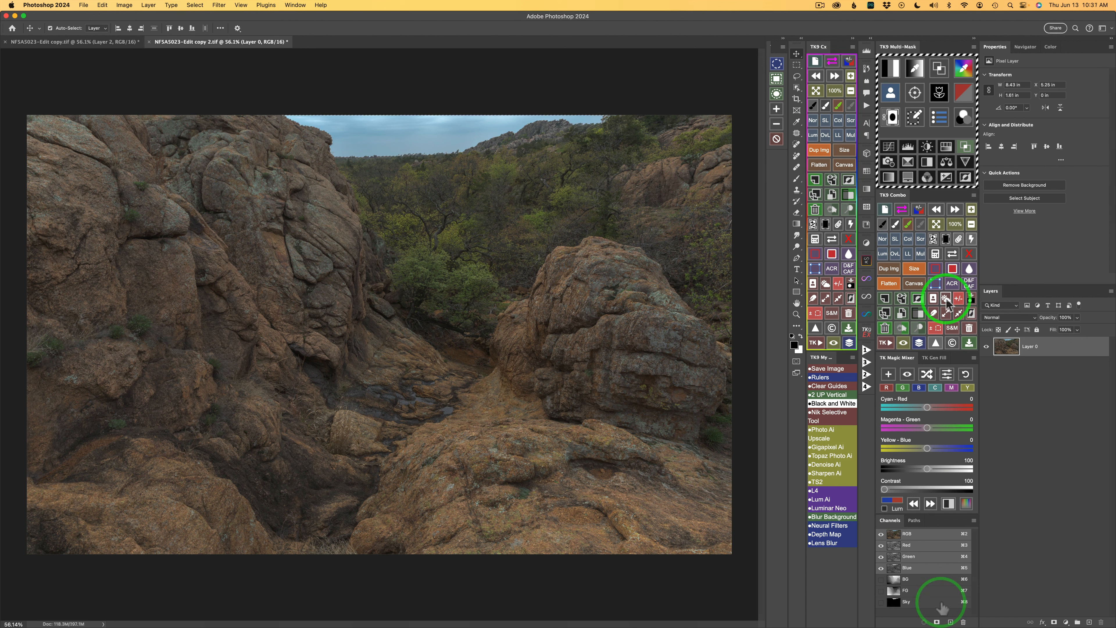
{"action": "left_click", "coordinate": [930, 599], "text": "super"}
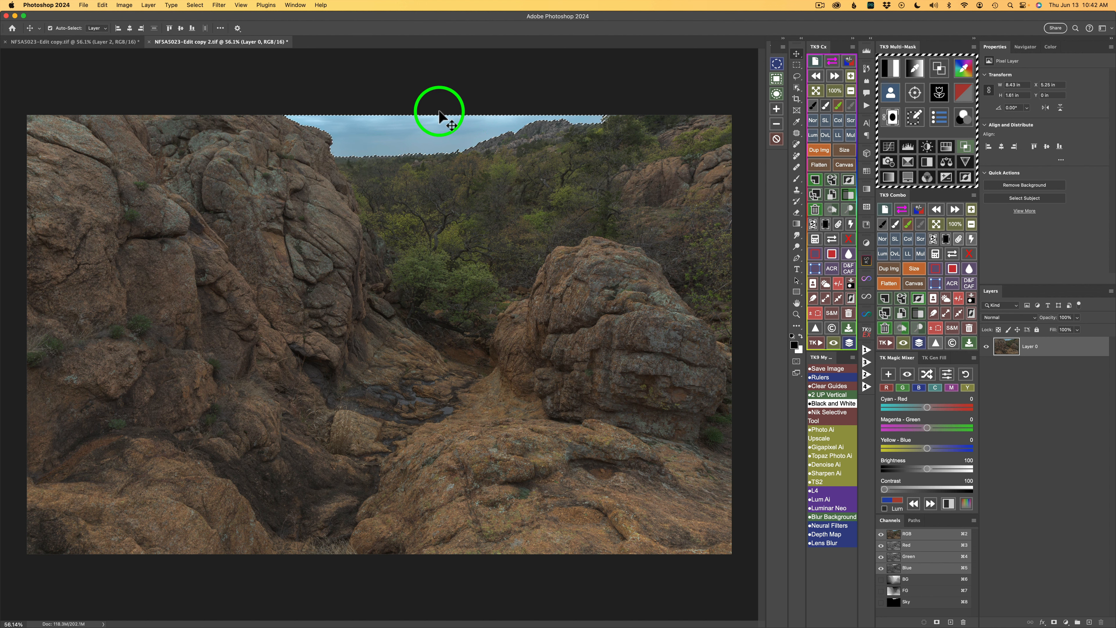
{"action": "left_click", "coordinate": [959, 301]}
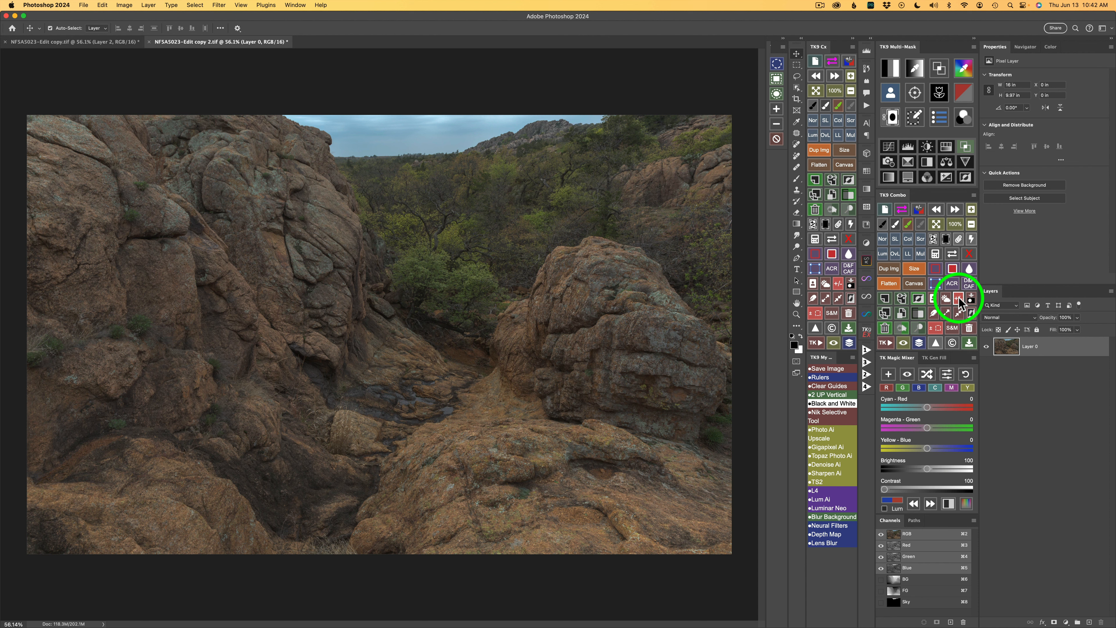
Step: Add three Color Grading (TK) curves adjustment layers with masks
{"action": "left_click", "coordinate": [964, 116]}
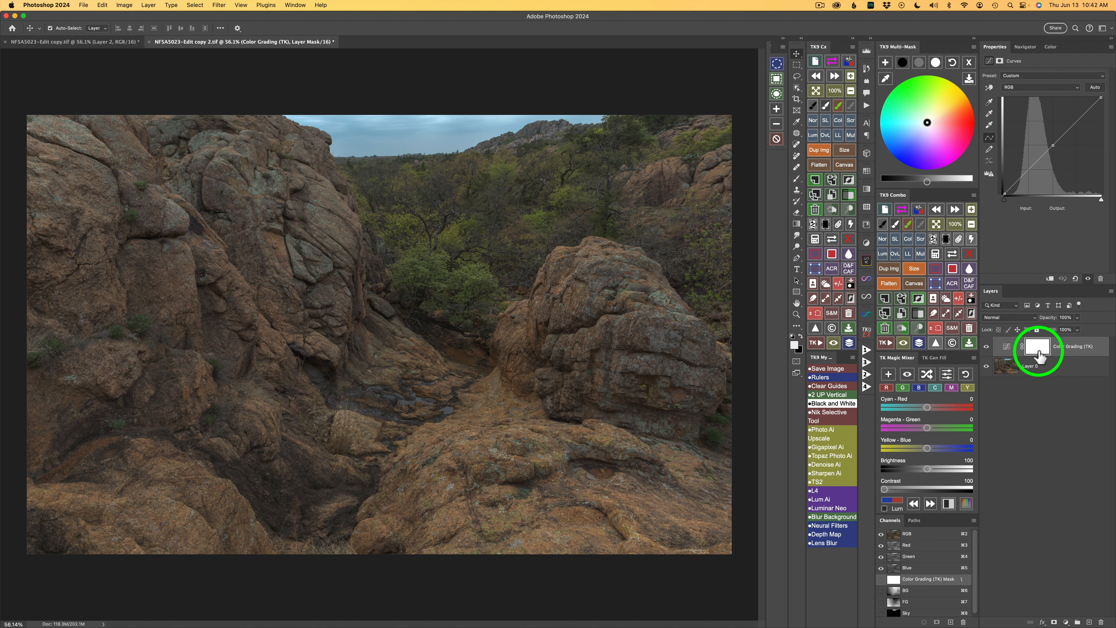
{"action": "left_click", "coordinate": [886, 64]}
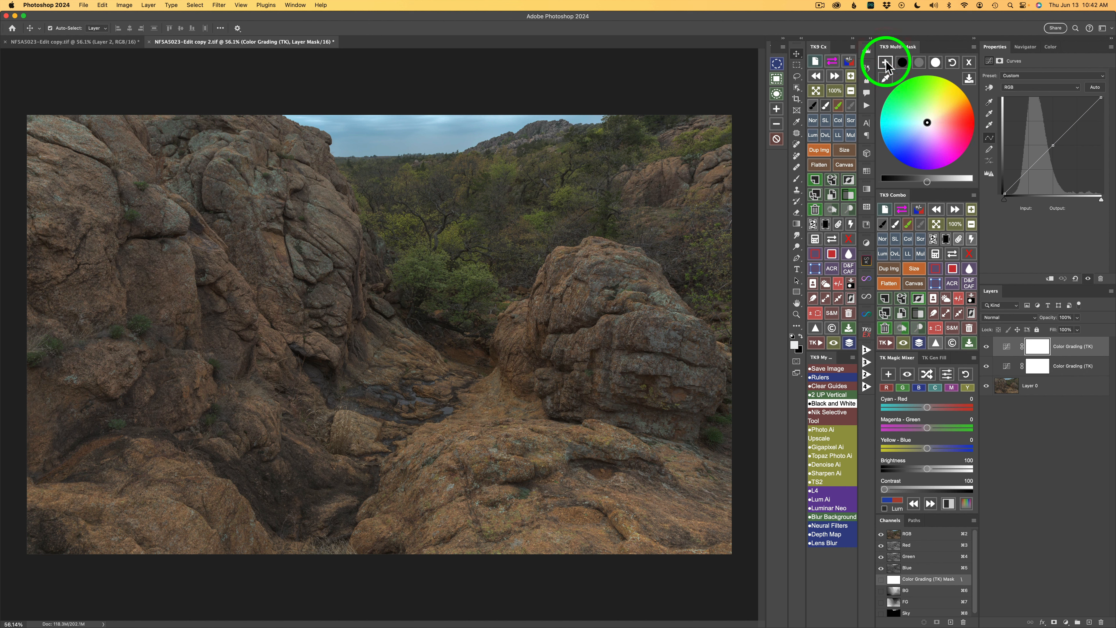
{"action": "left_click", "coordinate": [886, 64]}
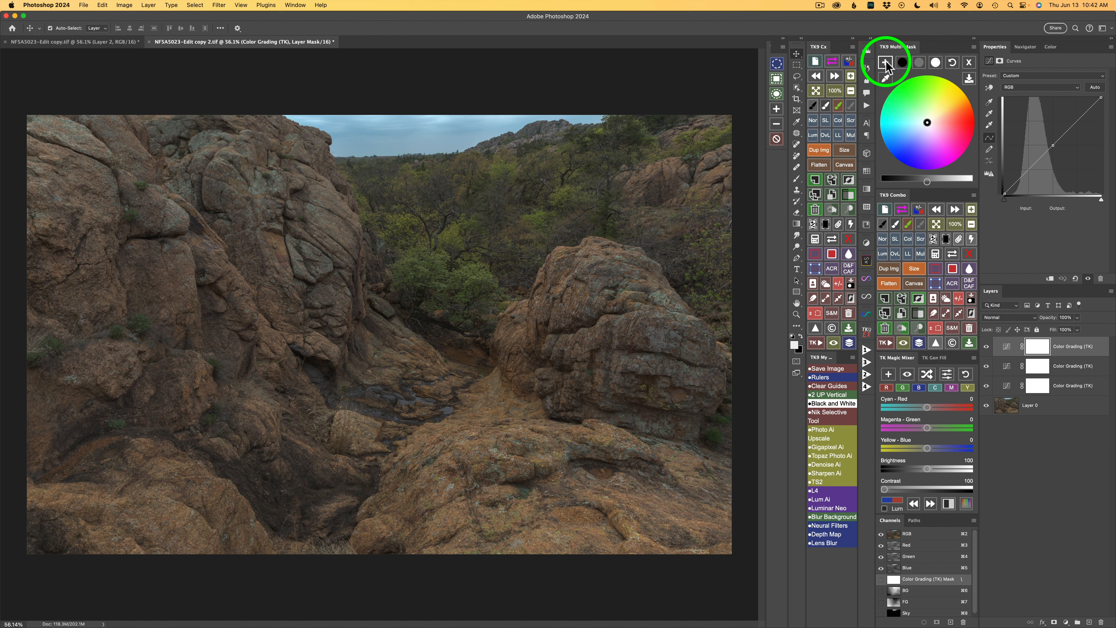
Step: Select the lowest Color Grading layer and apply the FG channel as its mask
{"action": "left_click", "coordinate": [1008, 390]}
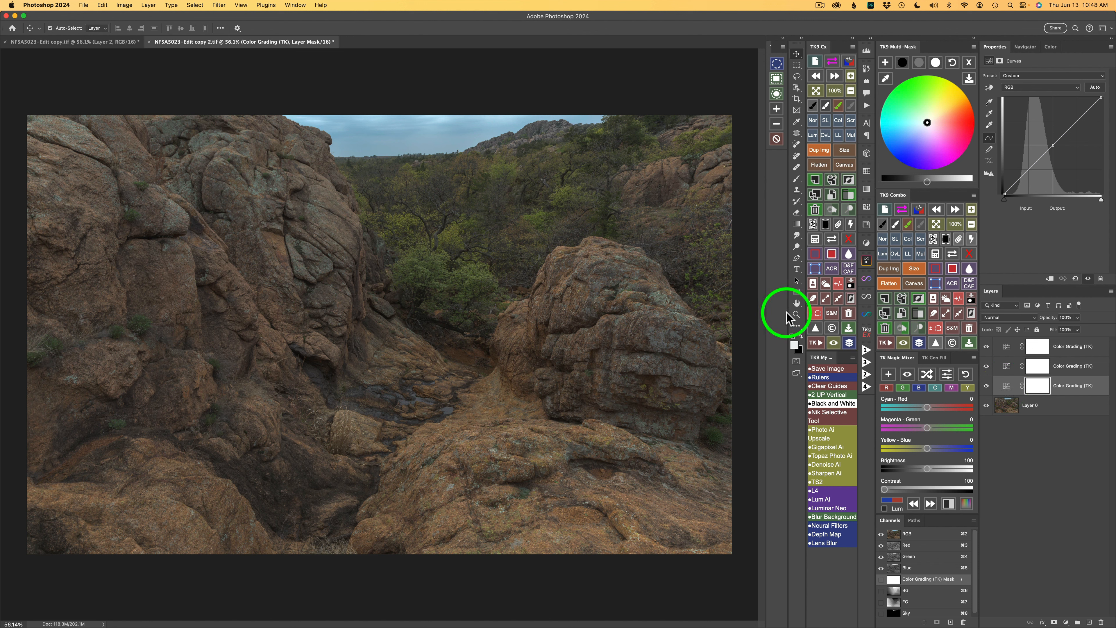
{"action": "left_click", "coordinate": [936, 254]}
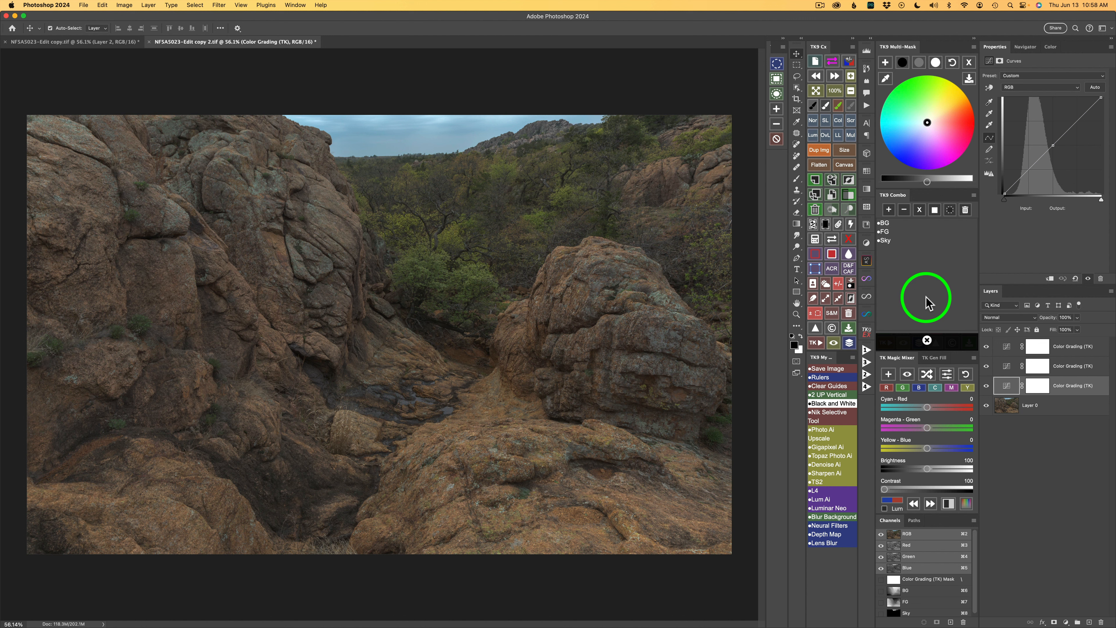
{"action": "left_click", "coordinate": [931, 240]}
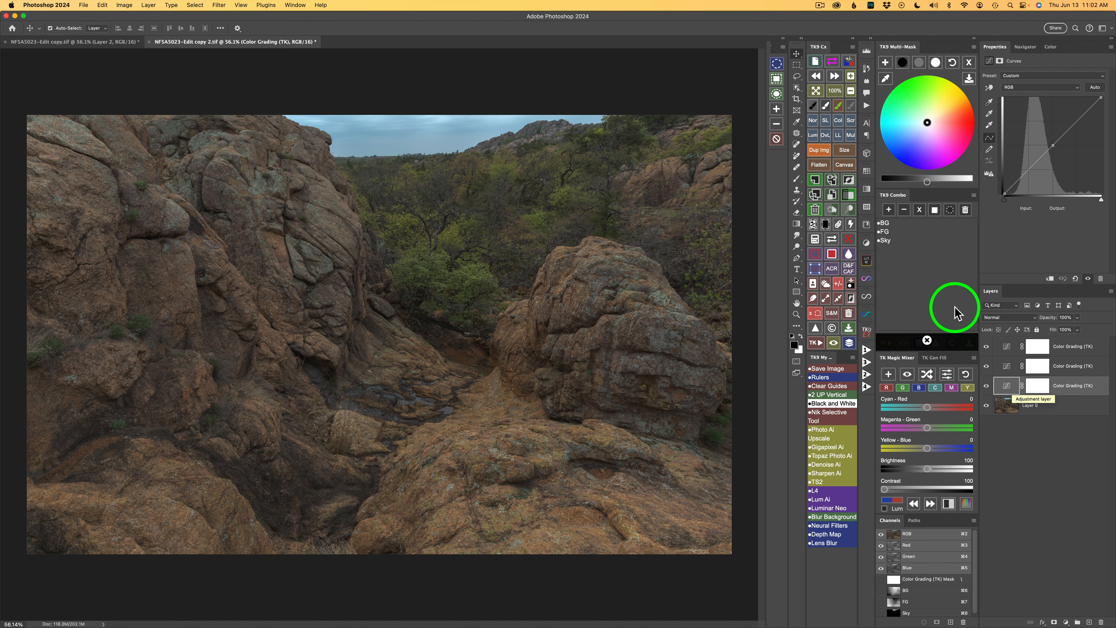
{"action": "left_click", "coordinate": [888, 240]}
{"action": "left_click", "coordinate": [893, 231]}
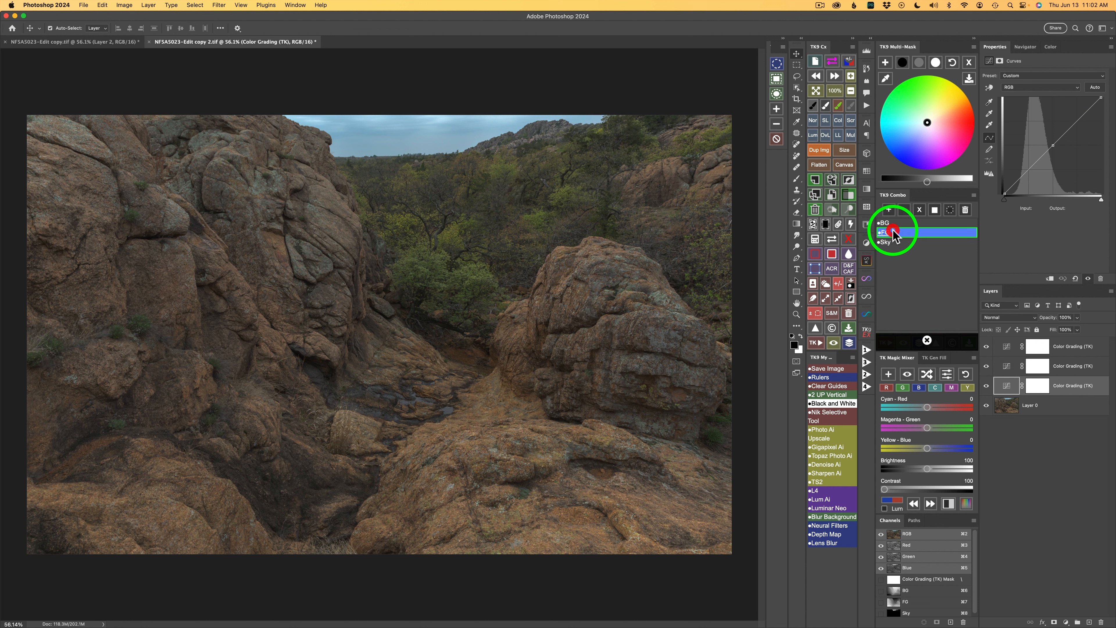
{"action": "left_click", "coordinate": [935, 208]}
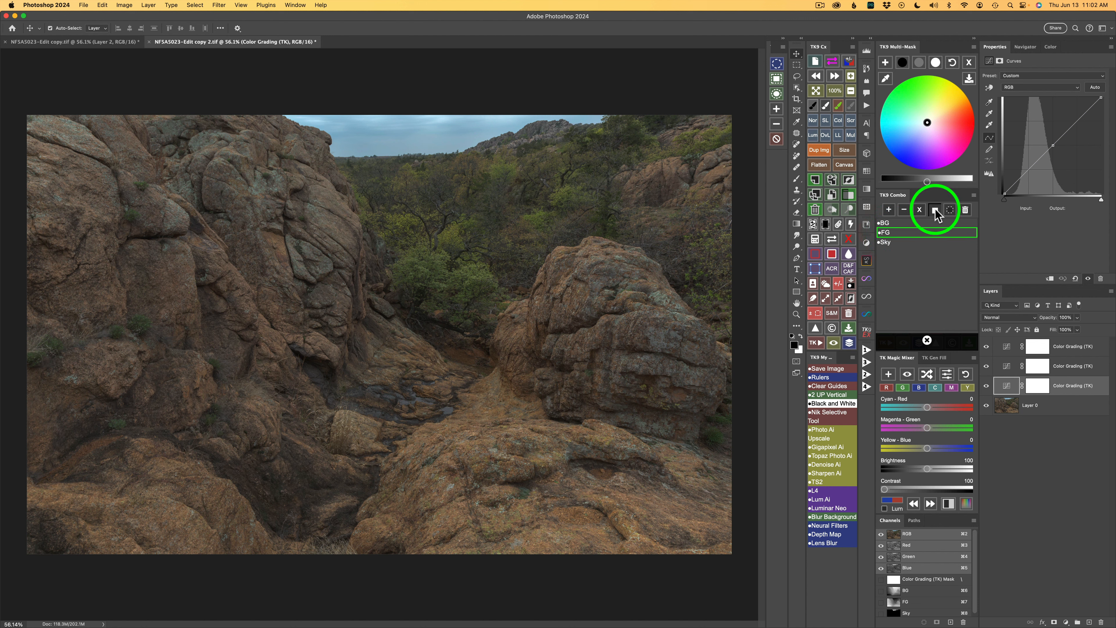
{"action": "left_click", "coordinate": [1041, 386]}
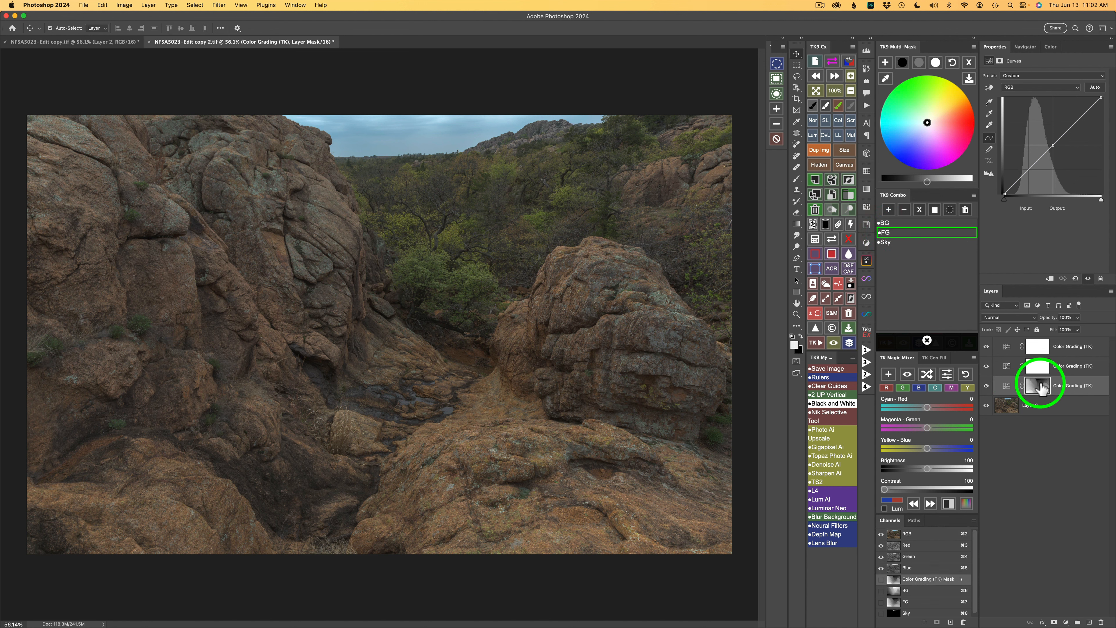
Step: Select the middle Color Grading layer and apply the BG channel as its mask
{"action": "left_click", "coordinate": [1007, 368]}
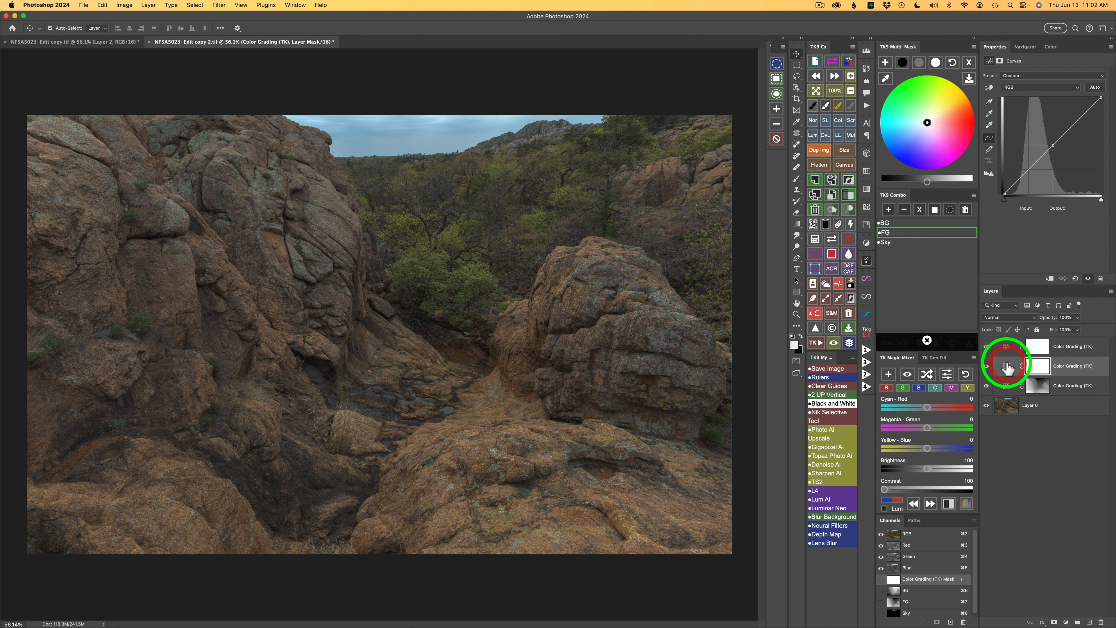
{"action": "left_click", "coordinate": [899, 223]}
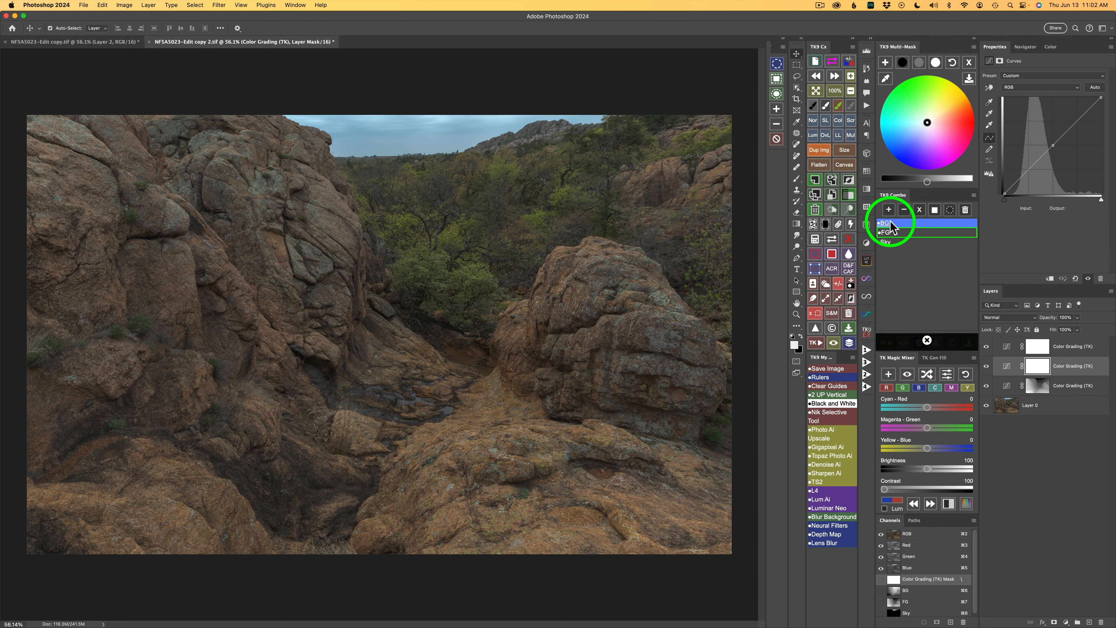
{"action": "left_click", "coordinate": [890, 222]}
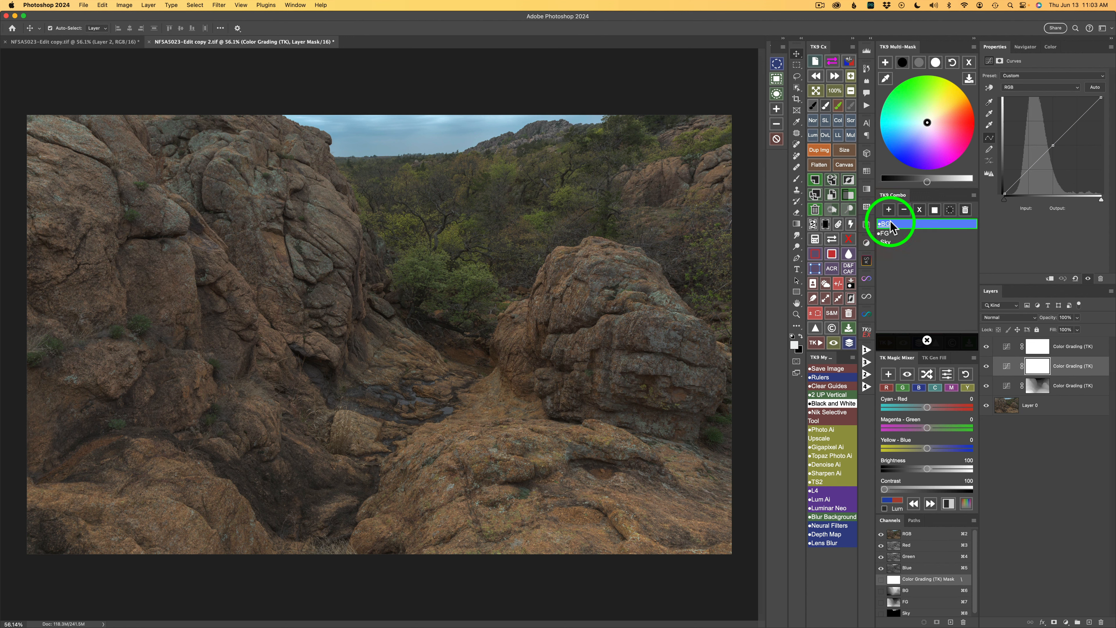
{"action": "left_click", "coordinate": [936, 210]}
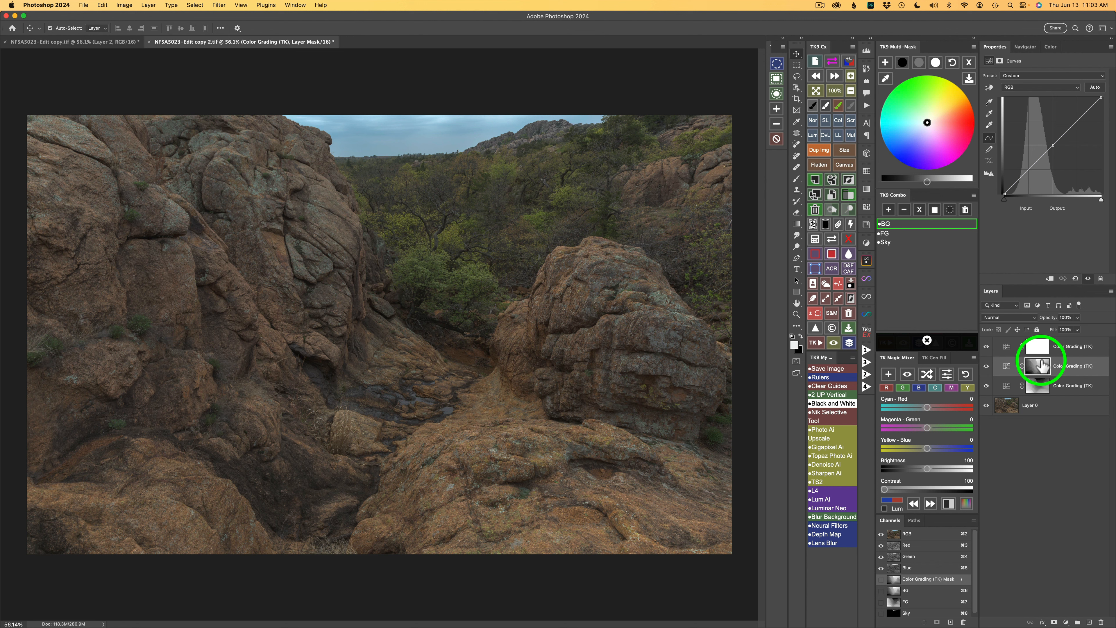
Step: Apply the Sky channel as the mask of the top Color Grading layer
{"action": "left_click", "coordinate": [892, 242]}
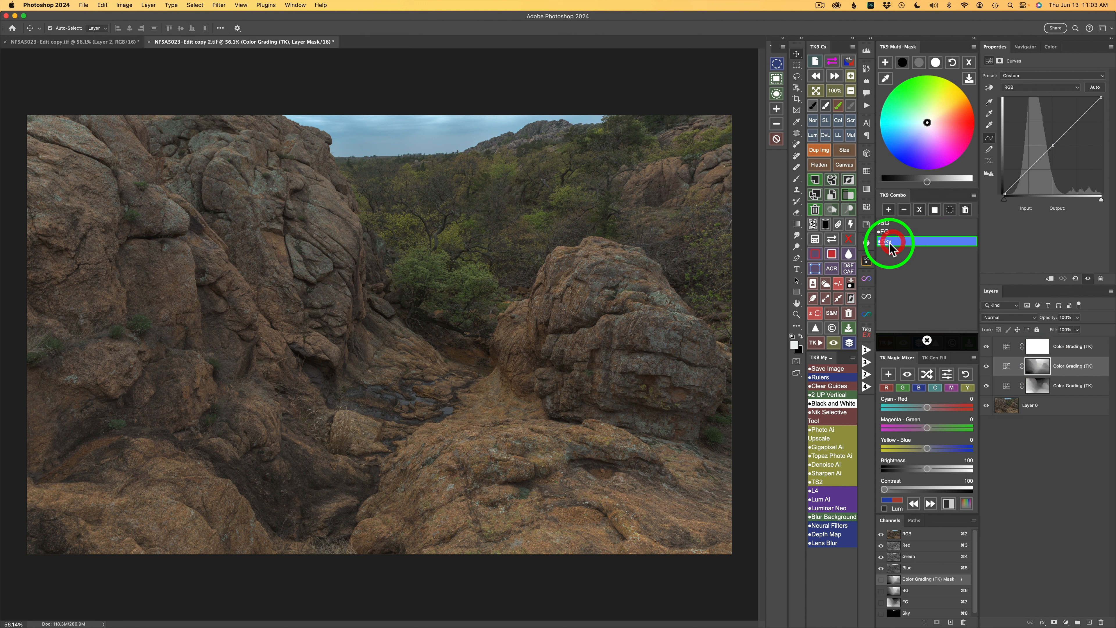
{"action": "left_click", "coordinate": [904, 209]}
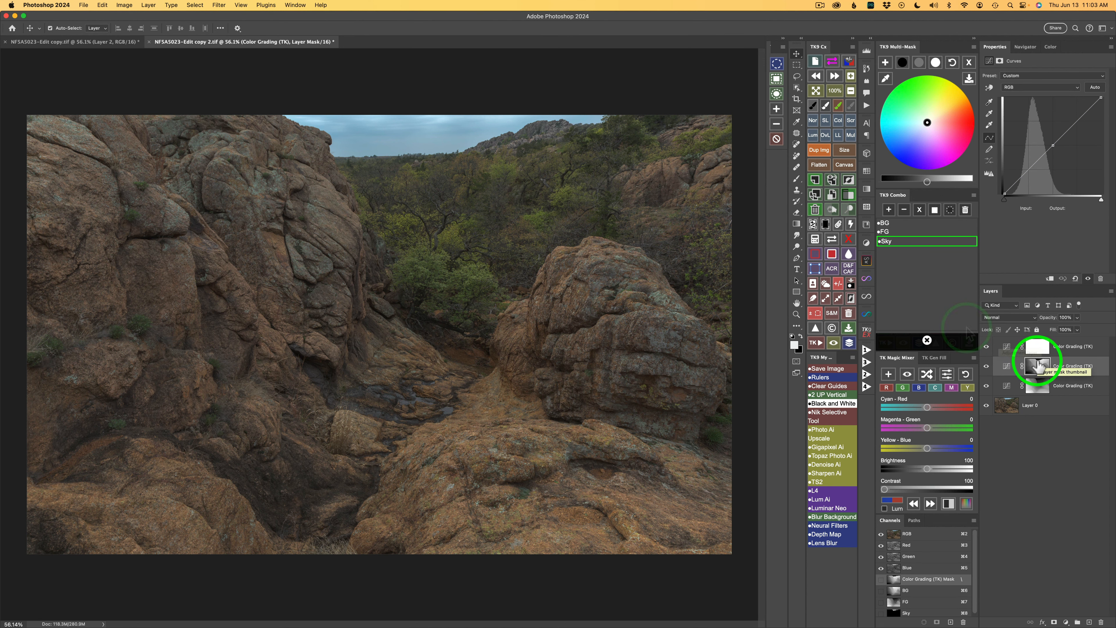
{"action": "left_click", "coordinate": [833, 241]}
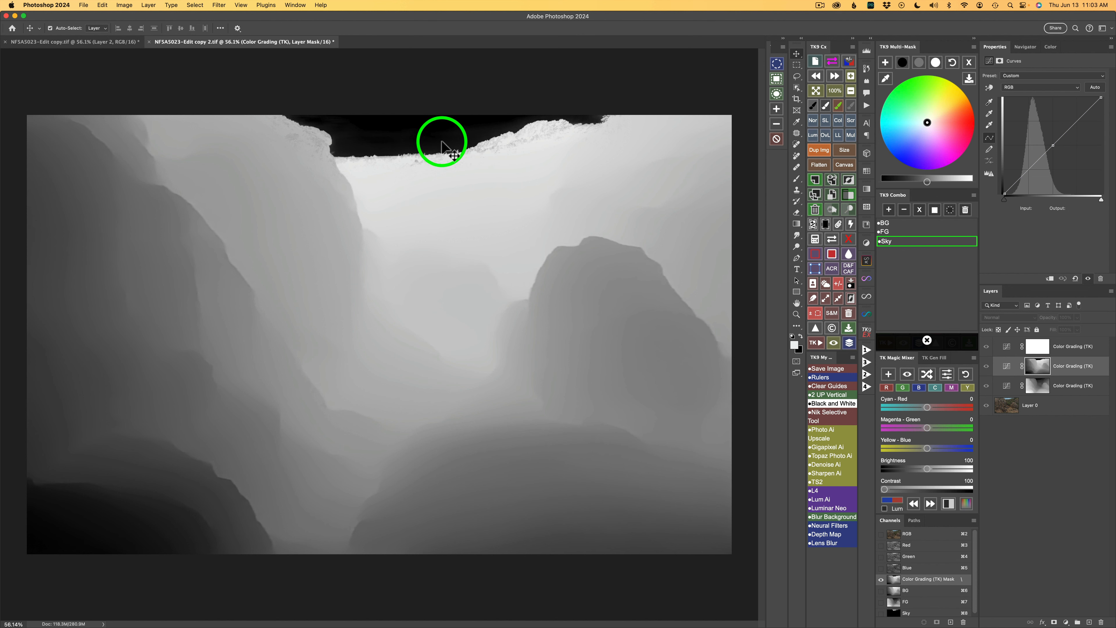
{"action": "left_click", "coordinate": [833, 241]}
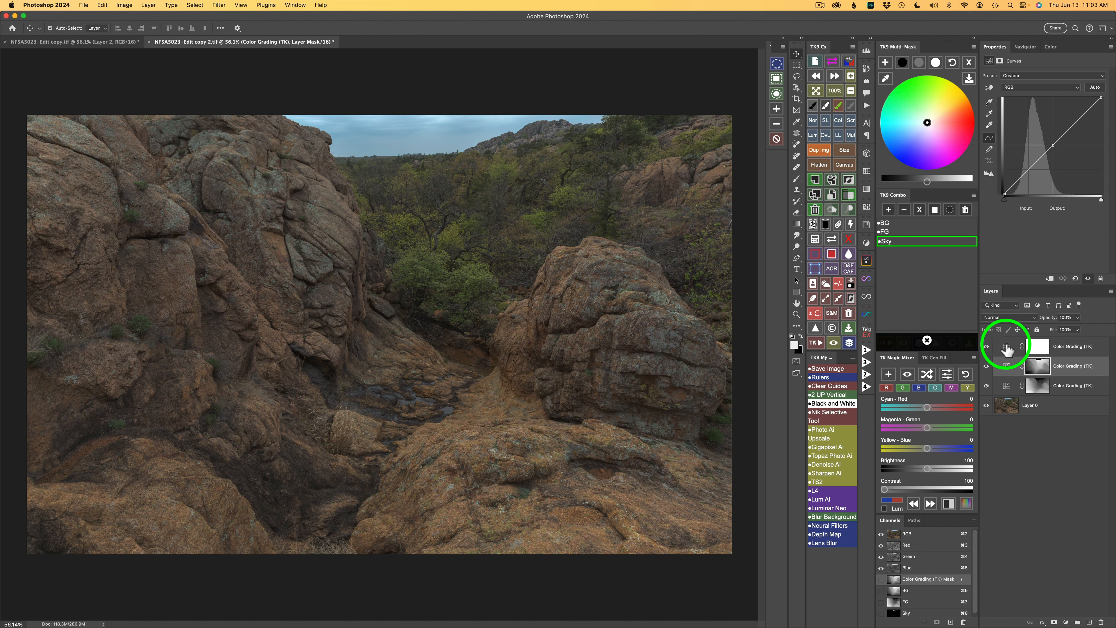
{"action": "left_click", "coordinate": [1007, 349]}
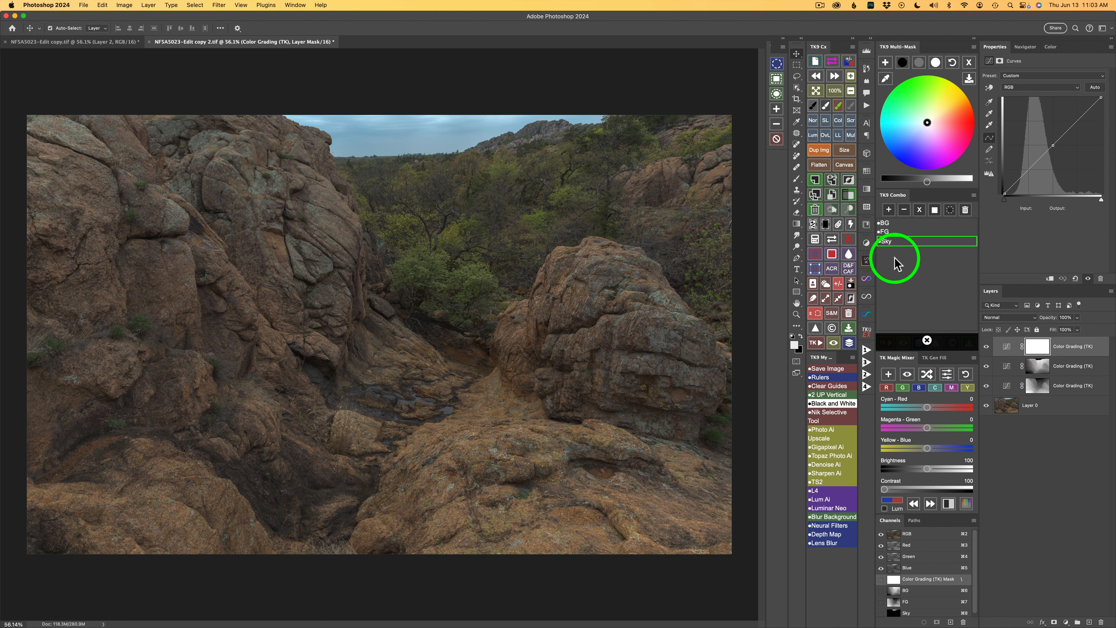
{"action": "left_click", "coordinate": [935, 210]}
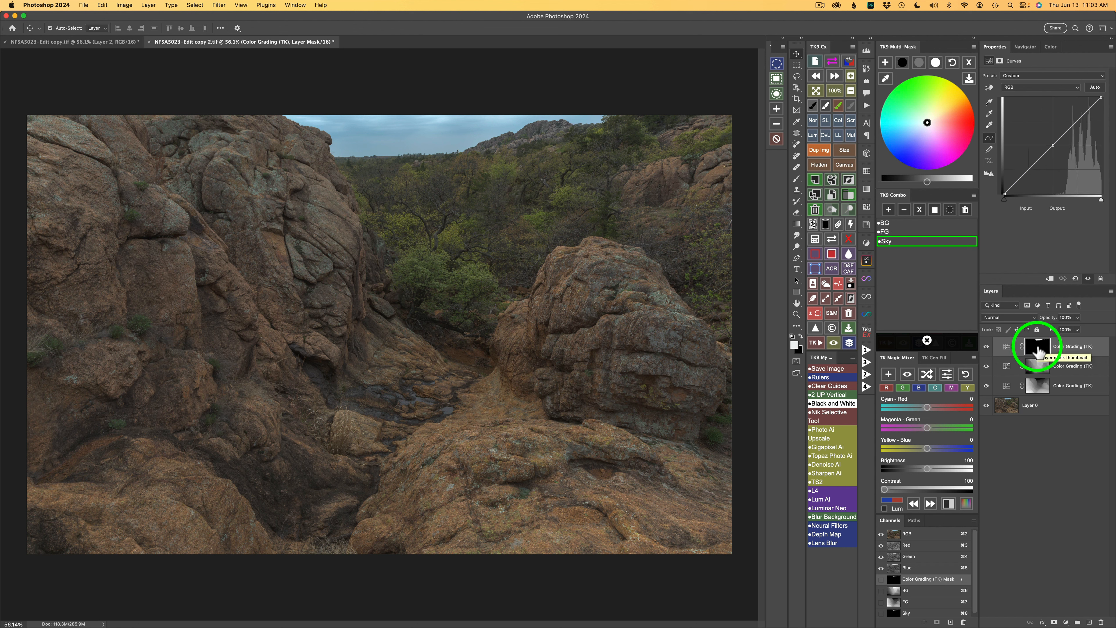
Step: Brighten the foreground layer's midtones and tint them warm, toggling the layer to compare
{"action": "left_click", "coordinate": [1007, 388]}
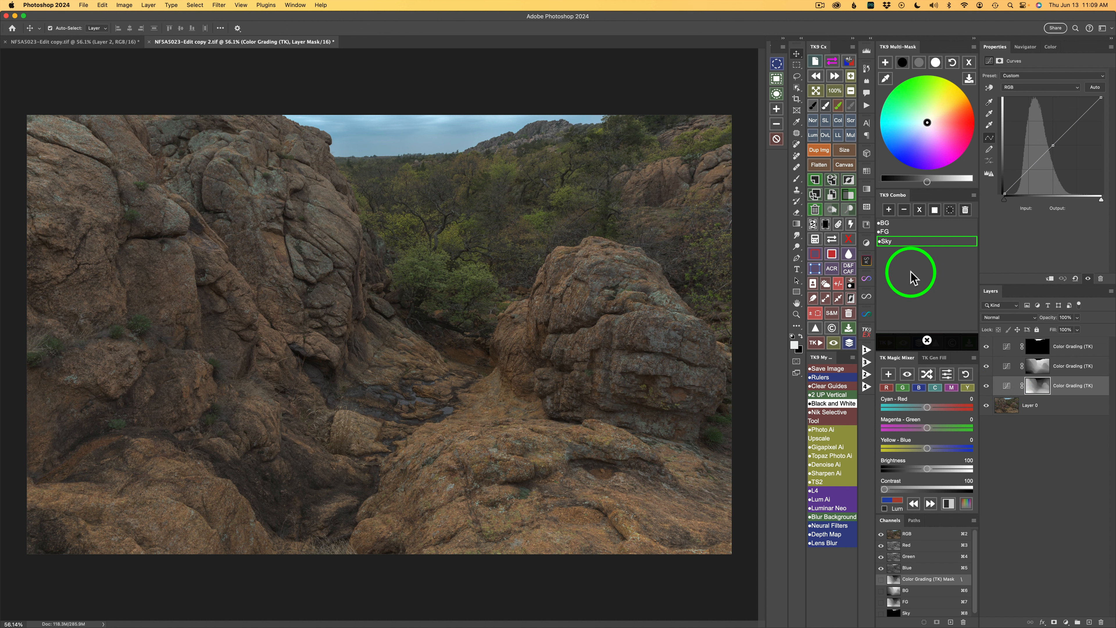
{"action": "left_click", "coordinate": [928, 340]}
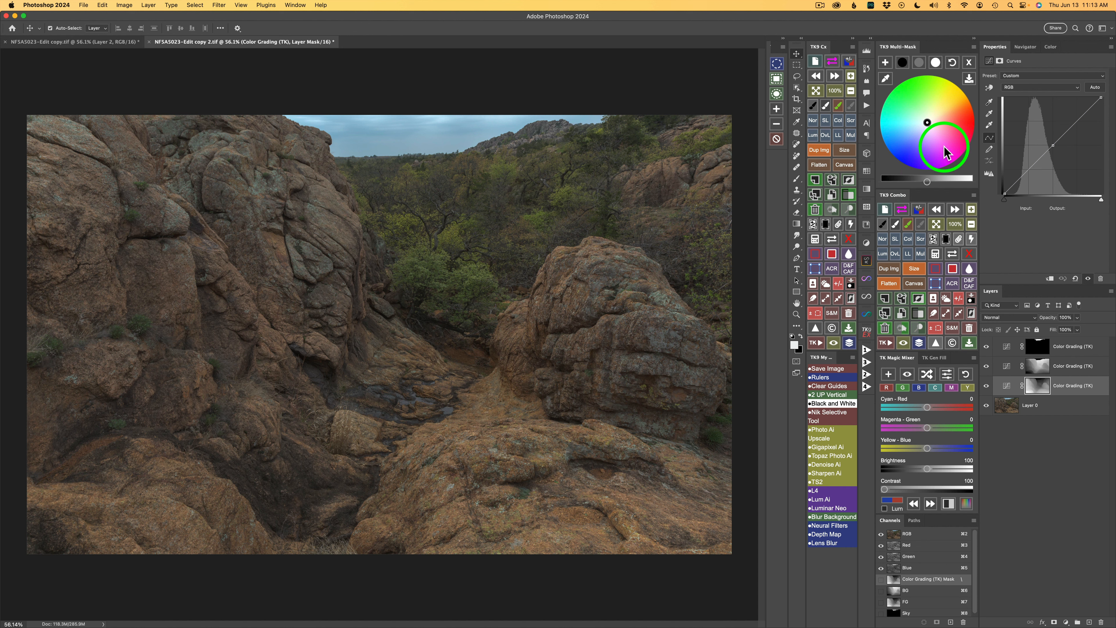
{"action": "left_click", "coordinate": [923, 64]}
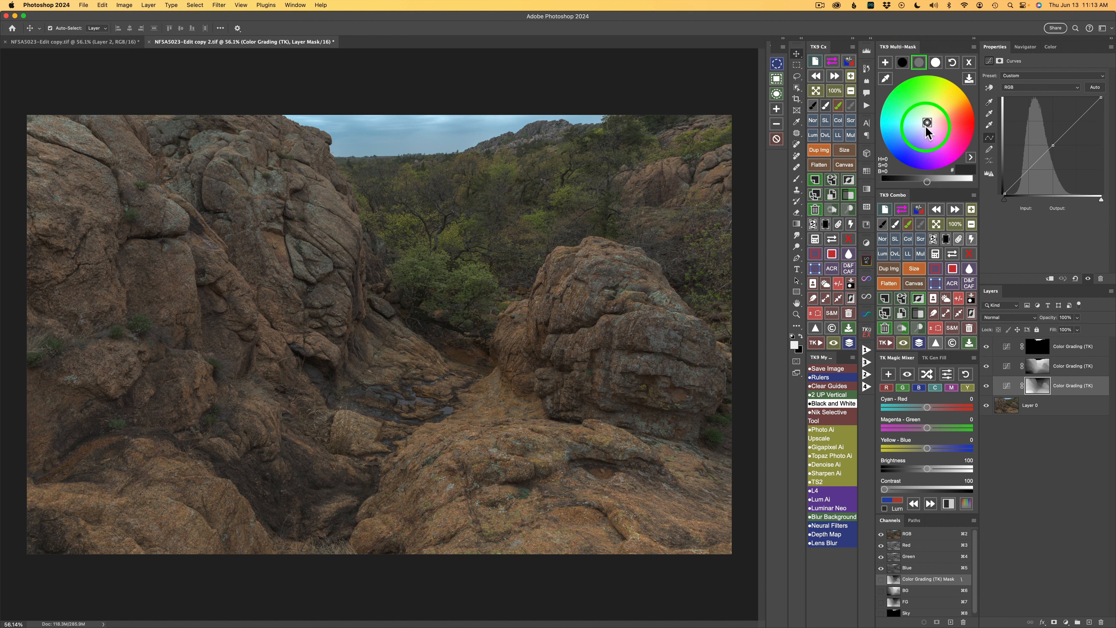
{"action": "left_click_drag", "start_coordinate": [930, 184], "coordinate": [959, 187]}
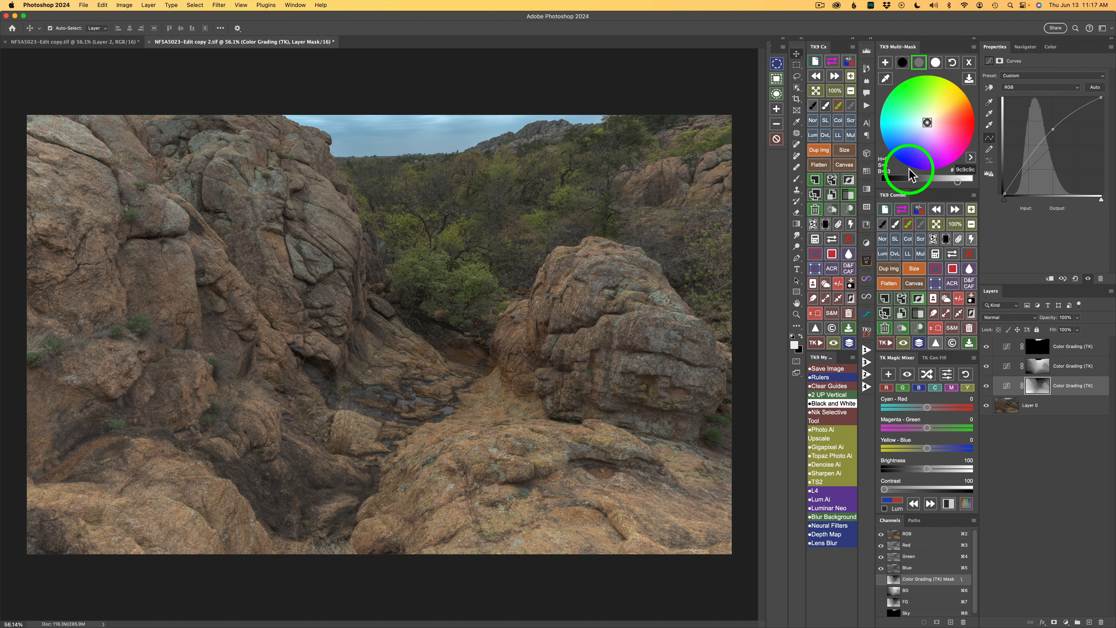
{"action": "left_click", "coordinate": [935, 115]}
{"action": "left_click", "coordinate": [934, 115]}
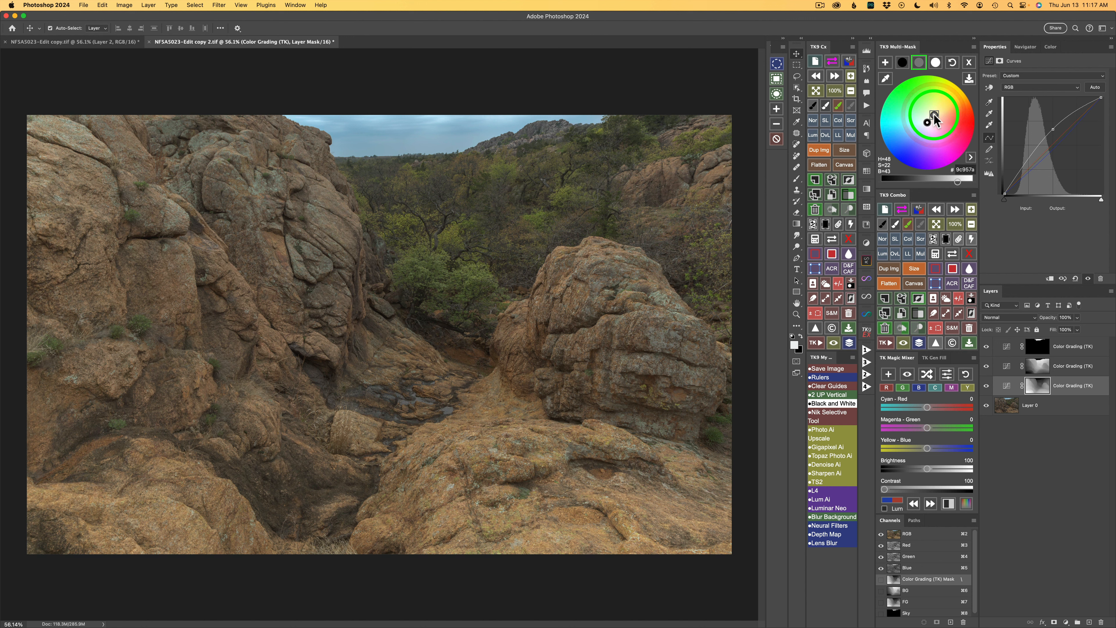
{"action": "left_click", "coordinate": [986, 386]}
{"action": "left_click", "coordinate": [987, 386]}
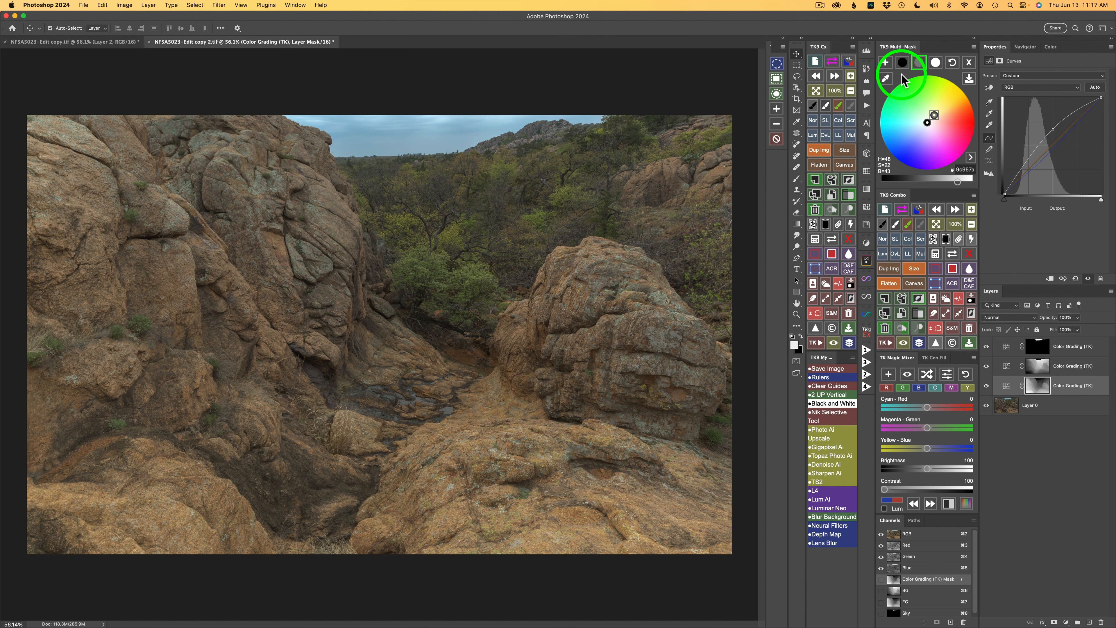
Step: Darken the foreground layer's shadows, toggling the layer to compare
{"action": "left_click", "coordinate": [902, 63]}
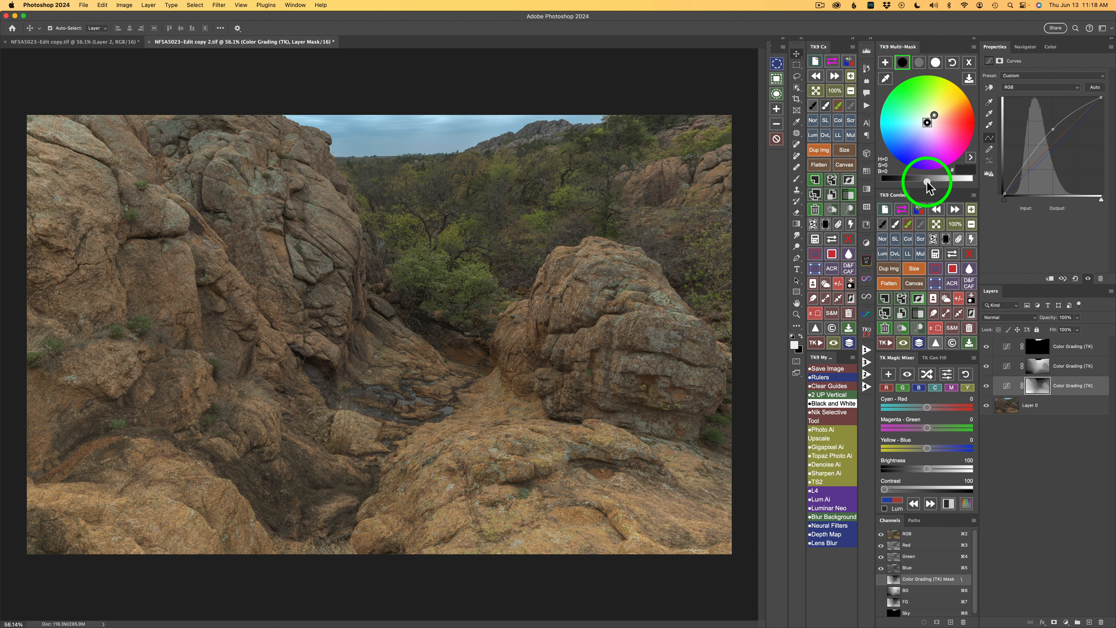
{"action": "left_click_drag", "start_coordinate": [927, 182], "coordinate": [910, 182]}
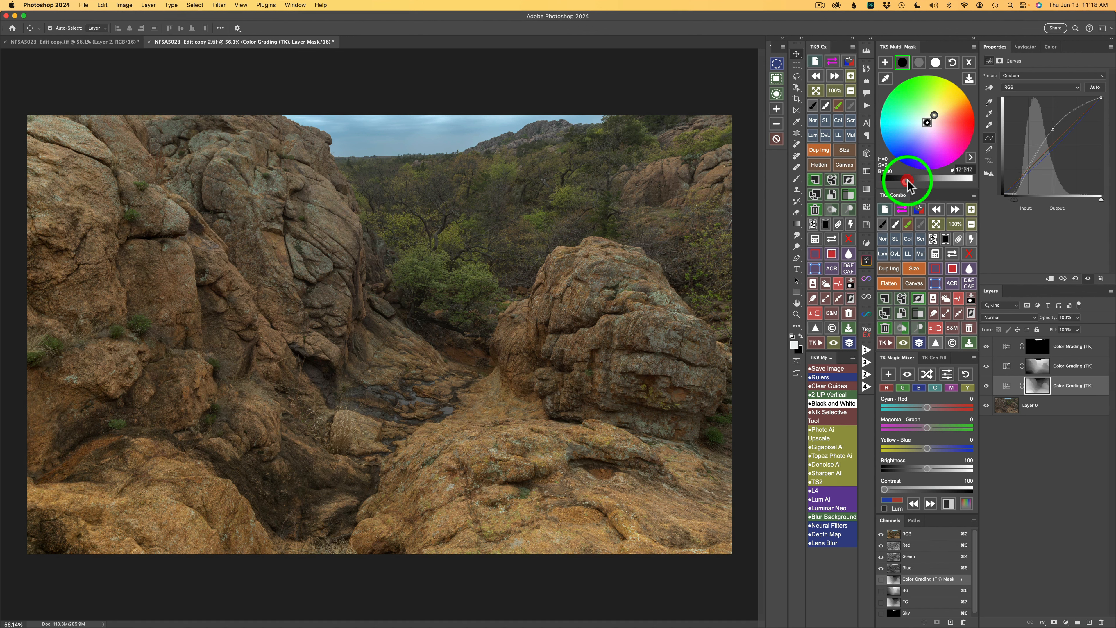
{"action": "left_click_drag", "start_coordinate": [908, 181], "coordinate": [907, 181]}
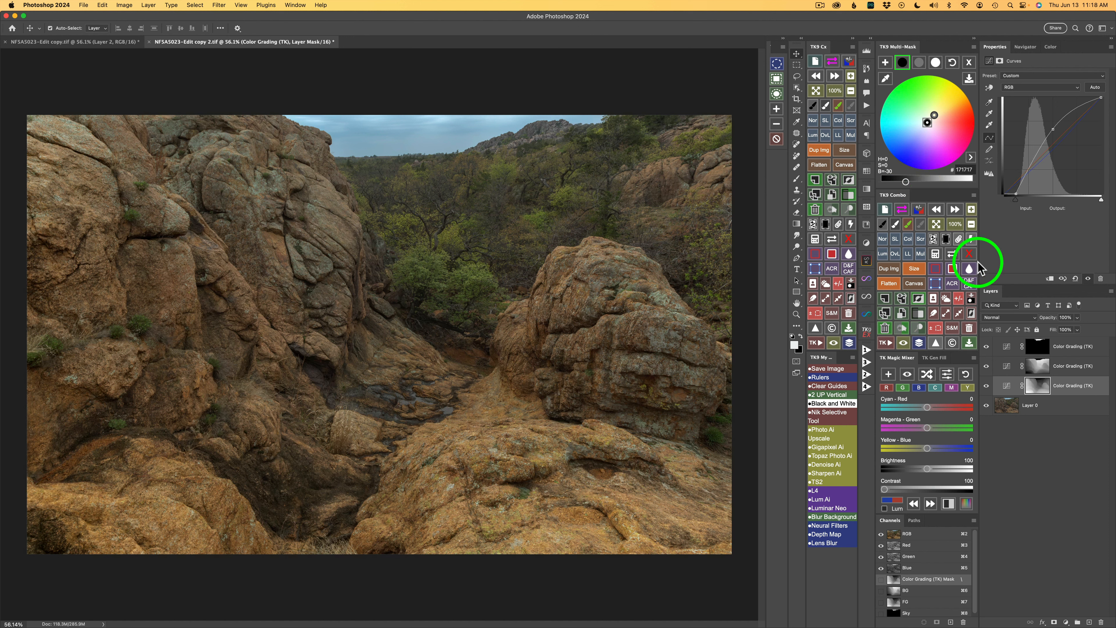
{"action": "left_click", "coordinate": [987, 386]}
{"action": "left_click", "coordinate": [987, 386]}
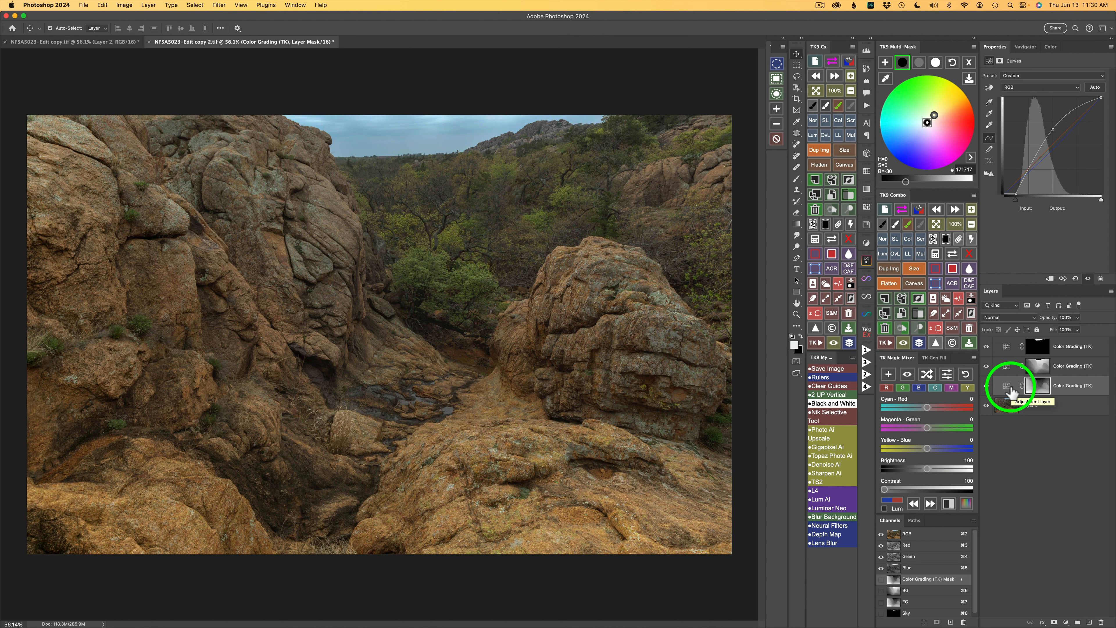
Step: Rename the bottom Color Grading layer as FG
{"action": "left_click", "coordinate": [1010, 368]}
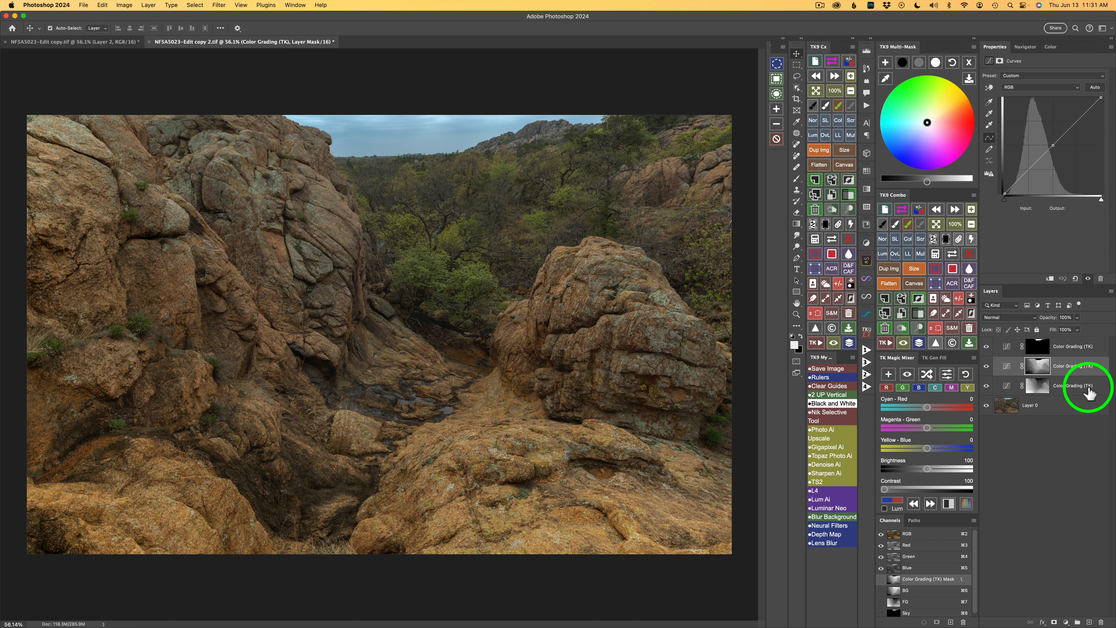
{"action": "double_click", "coordinate": [1071, 386]}
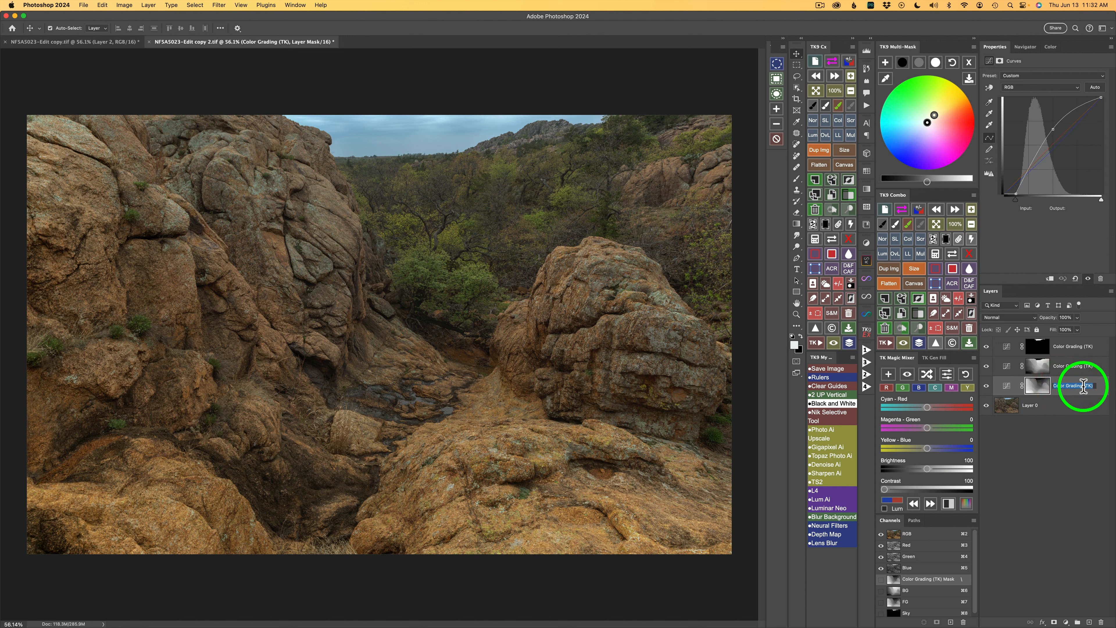
{"action": "left_click", "coordinate": [1083, 386]}
{"action": "left_click_drag", "start_coordinate": [1083, 386], "coordinate": [1054, 385]}
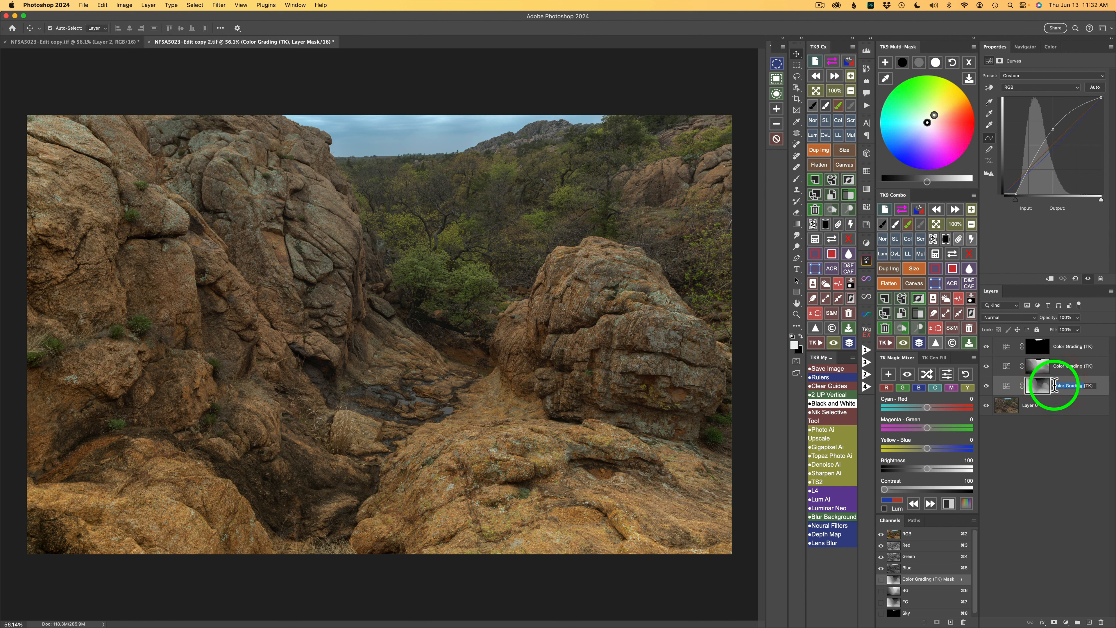
{"action": "type", "text": "FG"}
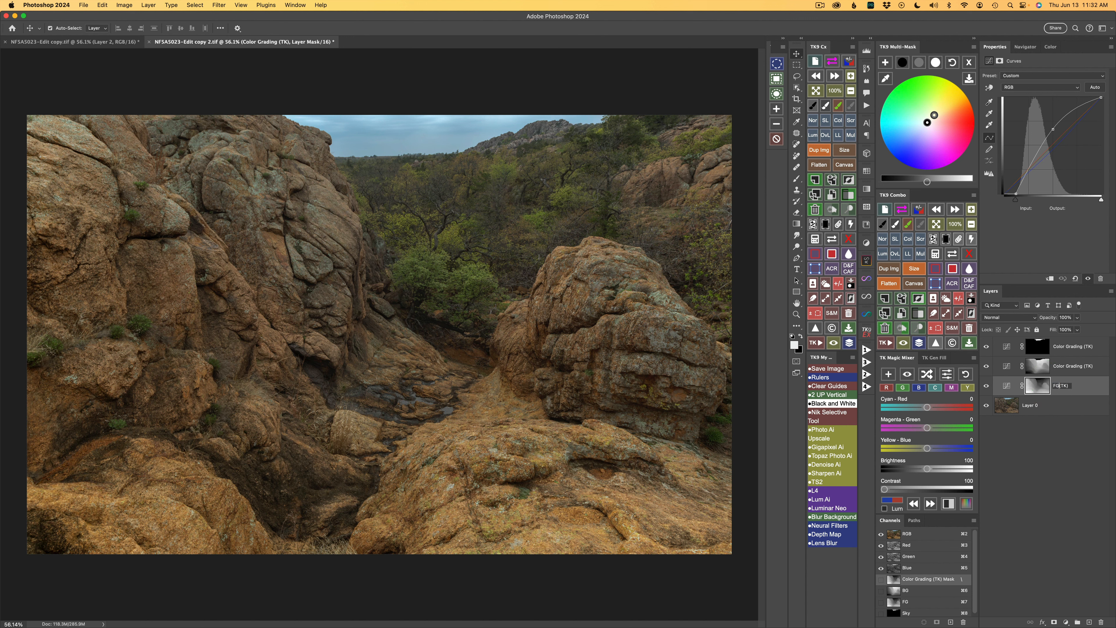
{"action": "key", "text": "Return"}
Step: Rename the middle layer as BH and the top layer as Sky
{"action": "left_click", "coordinate": [1076, 366]}
{"action": "left_click_drag", "start_coordinate": [1085, 365], "coordinate": [1050, 365]}
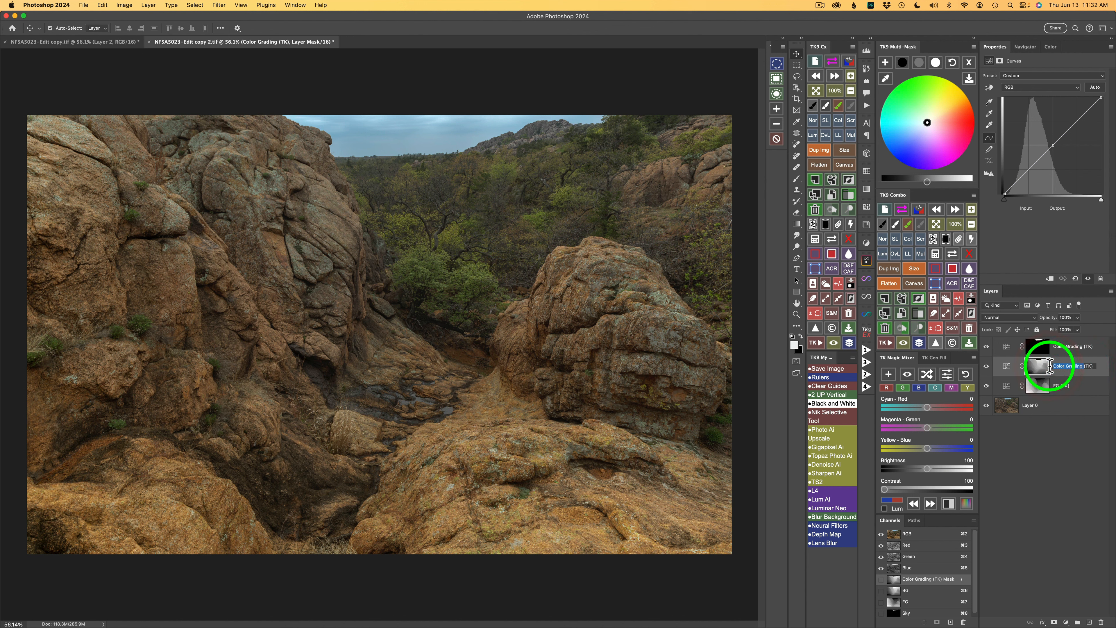
{"action": "type", "text": "BH"}
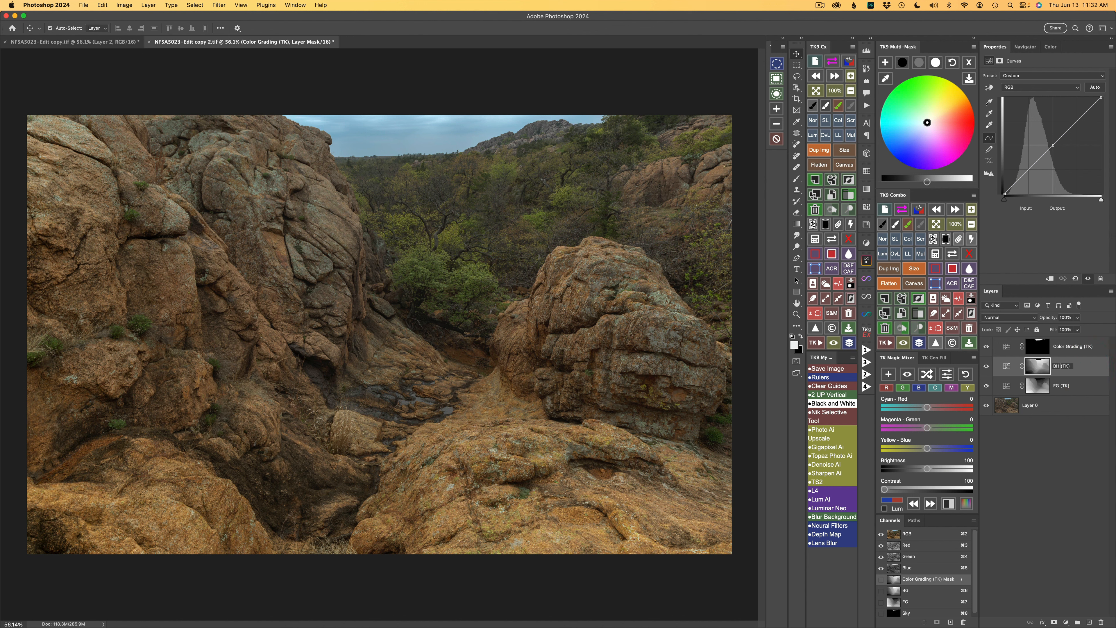
{"action": "double_click", "coordinate": [1075, 346]}
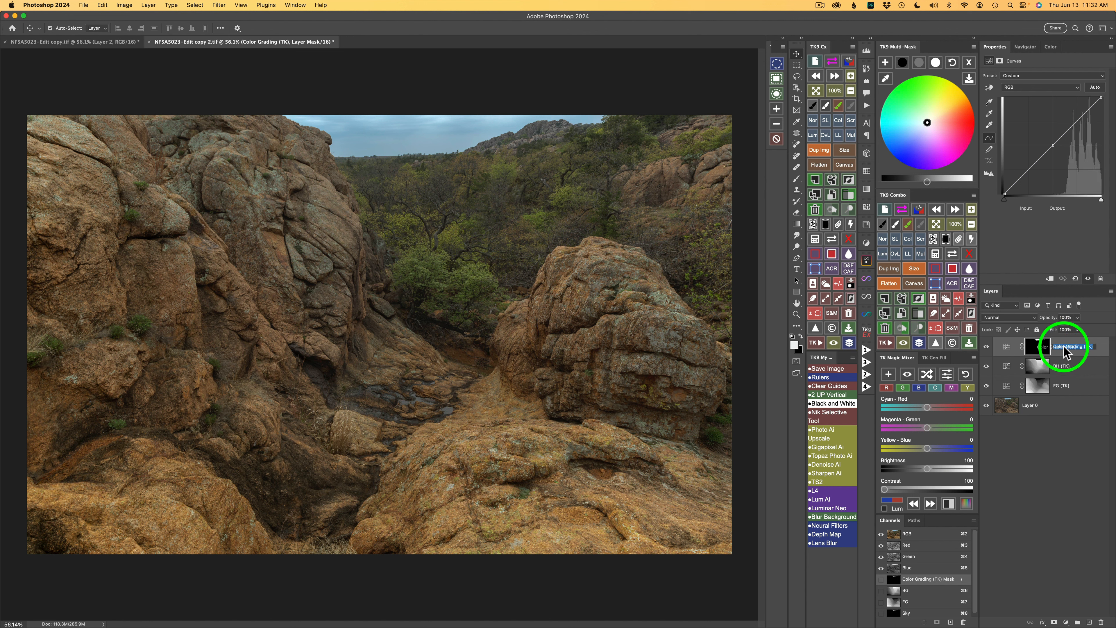
{"action": "mouse_move", "coordinate": [1064, 347]}
{"action": "left_mouse_down"}
{"action": "mouse_move", "coordinate": [1085, 346]}
{"action": "mouse_move", "coordinate": [1049, 346]}
{"action": "left_mouse_up"}
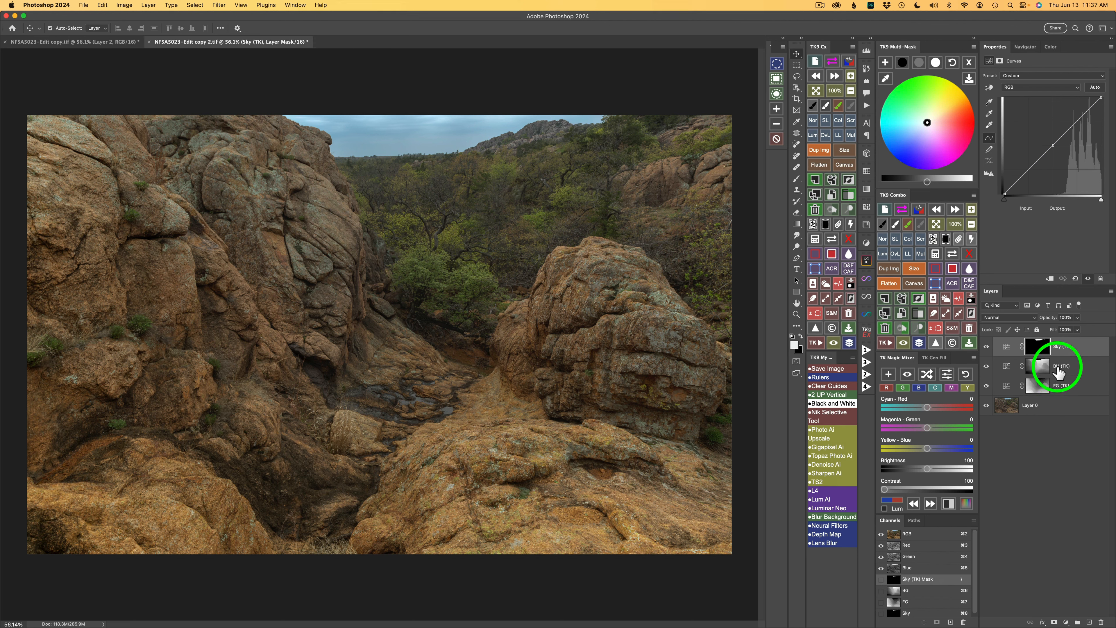
Step: Correct the middle layer's name to BG
{"action": "double_click", "coordinate": [1056, 366]}
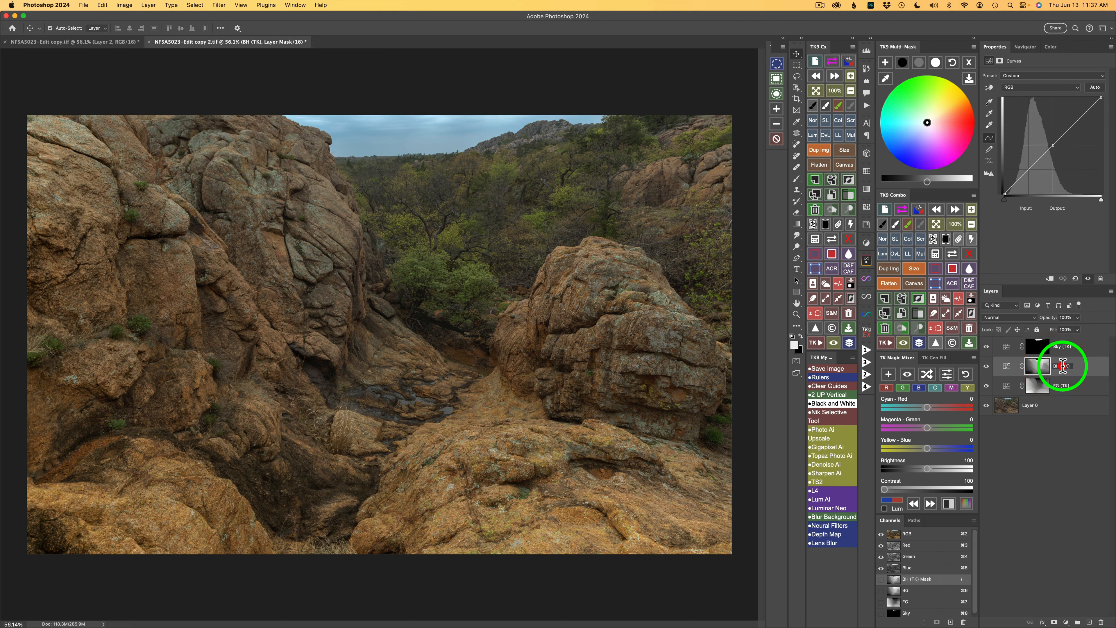
{"action": "left_click", "coordinate": [1063, 367]}
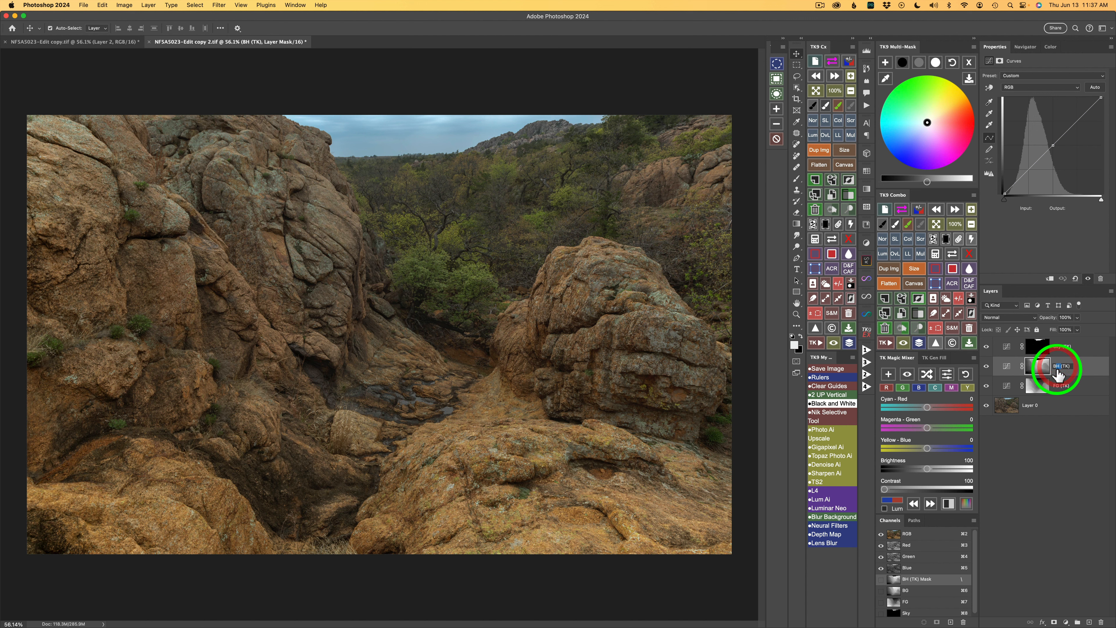
{"action": "key", "text": "BackSpace"}
{"action": "type", "text": "G"}
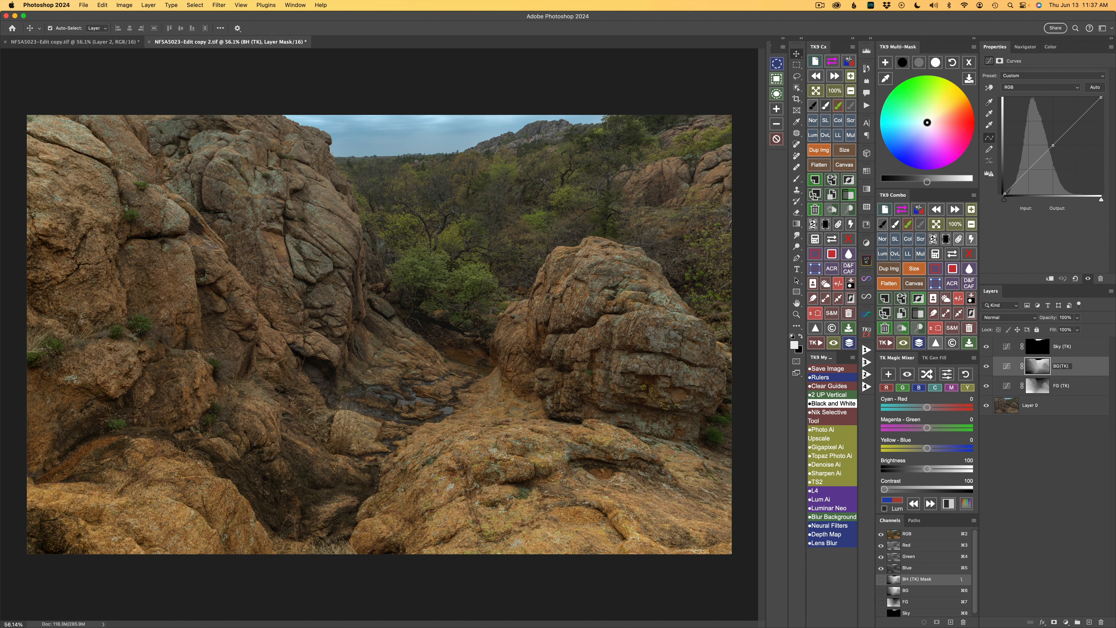
{"action": "key", "text": "Return"}
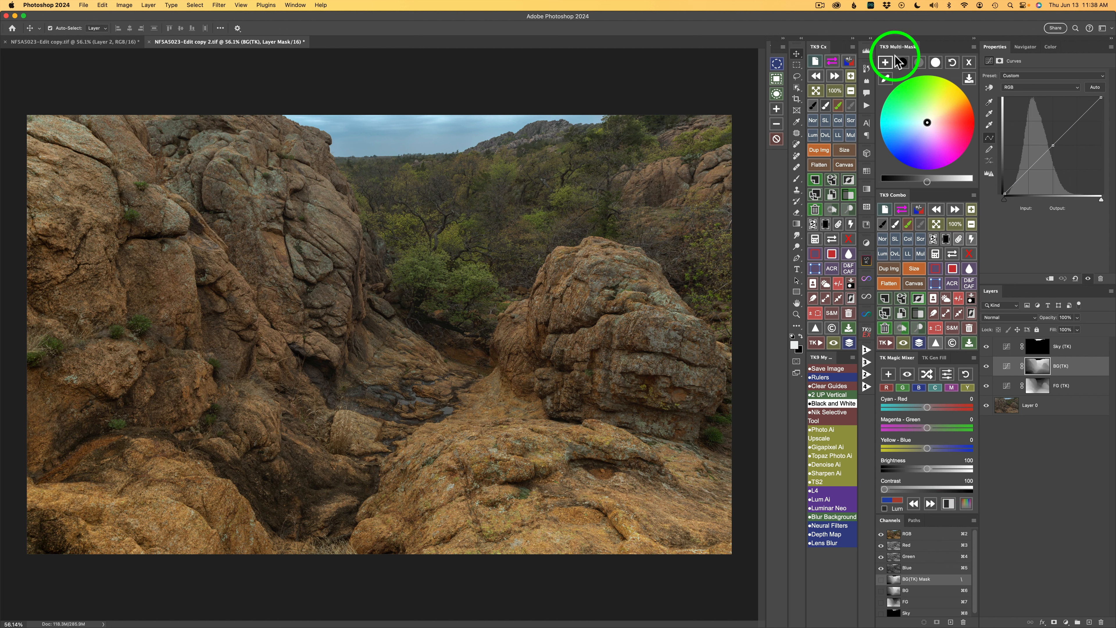
Step: Brighten the BG layer's midtones slightly
{"action": "left_click", "coordinate": [919, 62]}
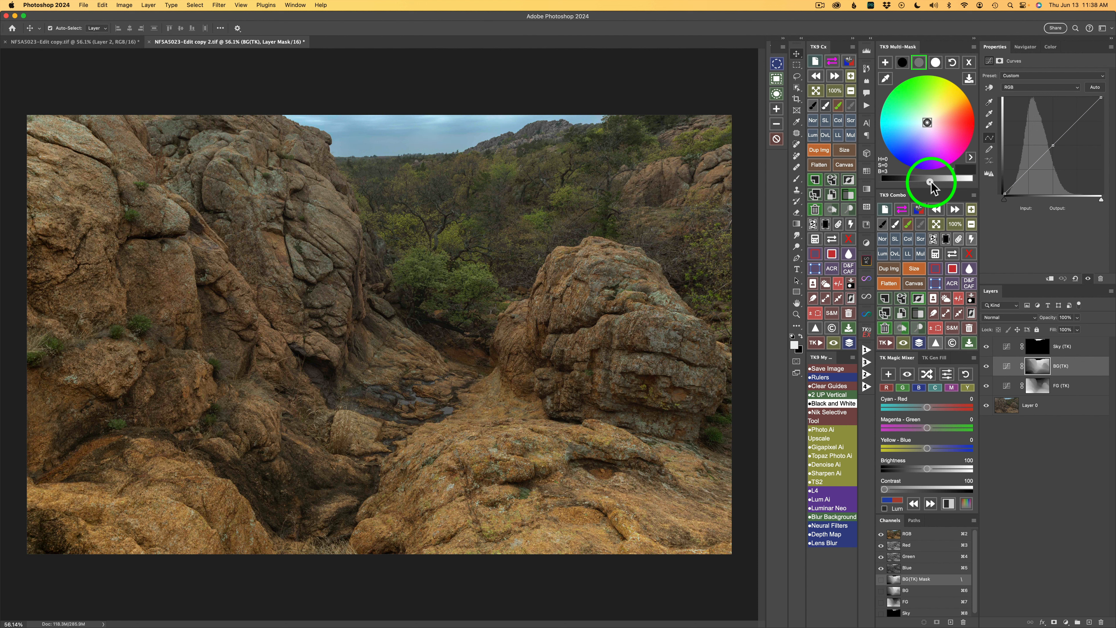
{"action": "left_click_drag", "start_coordinate": [935, 181], "coordinate": [940, 181]}
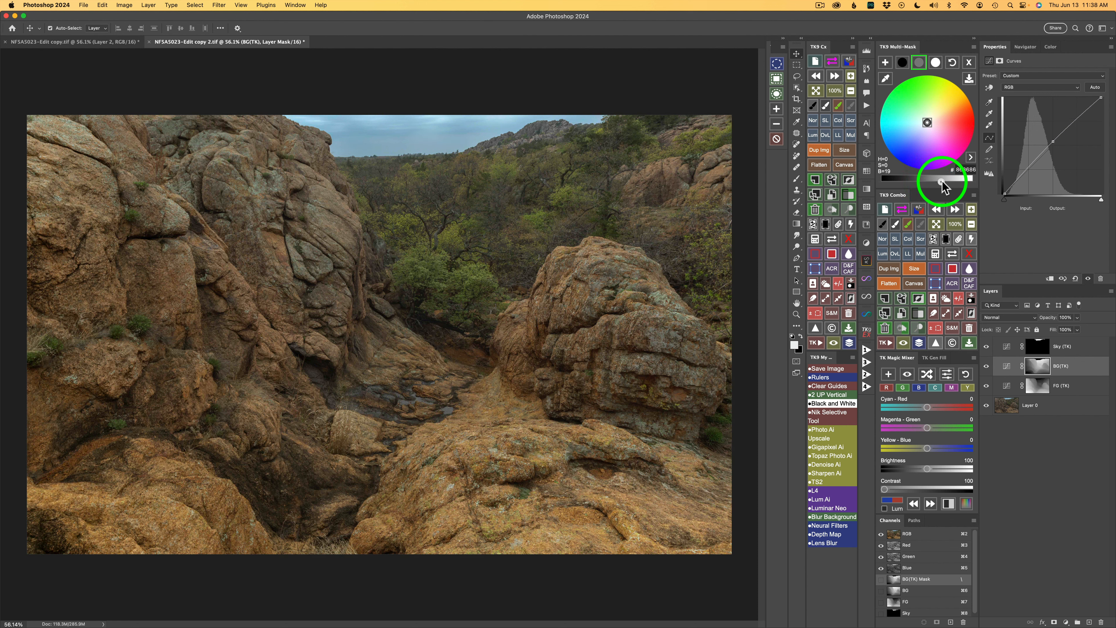
{"action": "left_click", "coordinate": [942, 181]}
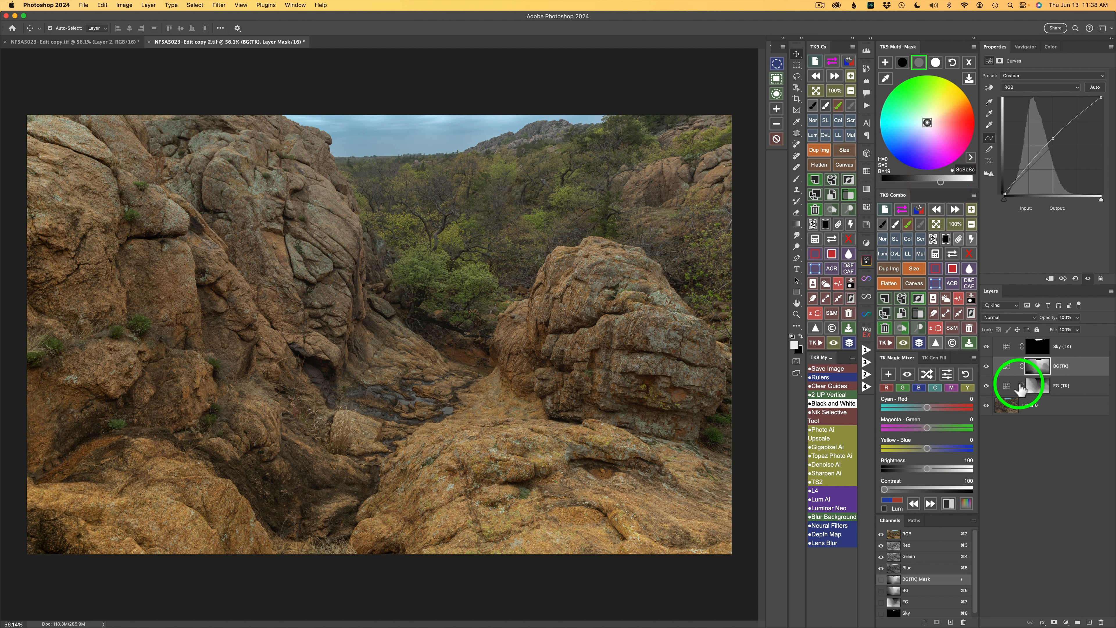
Step: Copy the FG layer's midtone grading color hex code and paste it into the BG layer's midtone color
{"action": "left_click", "coordinate": [1009, 389]}
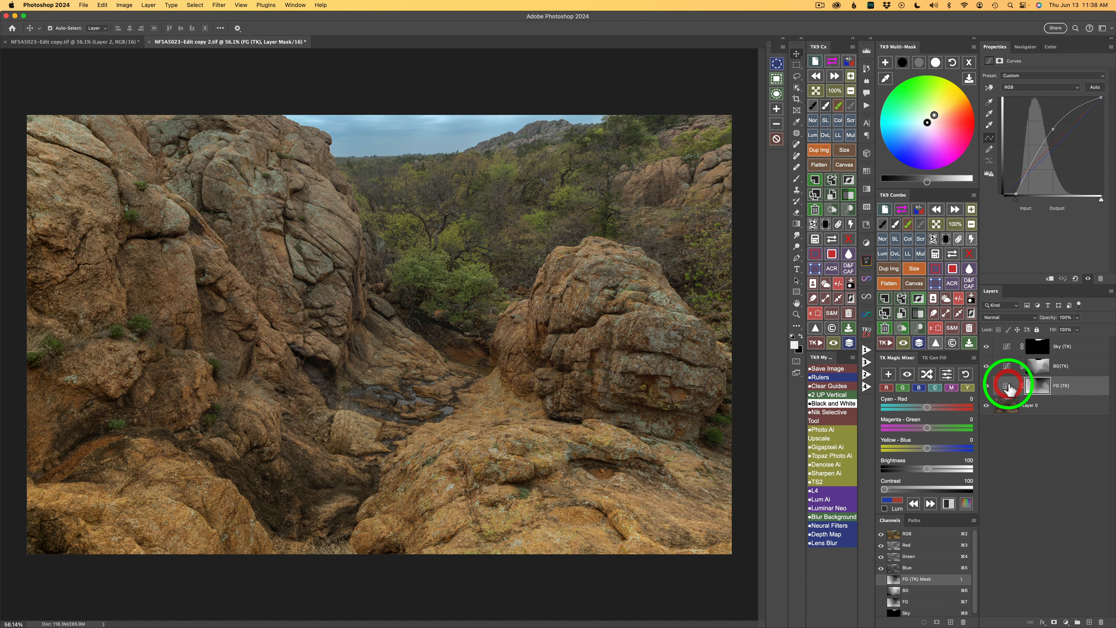
{"action": "left_click", "coordinate": [920, 64]}
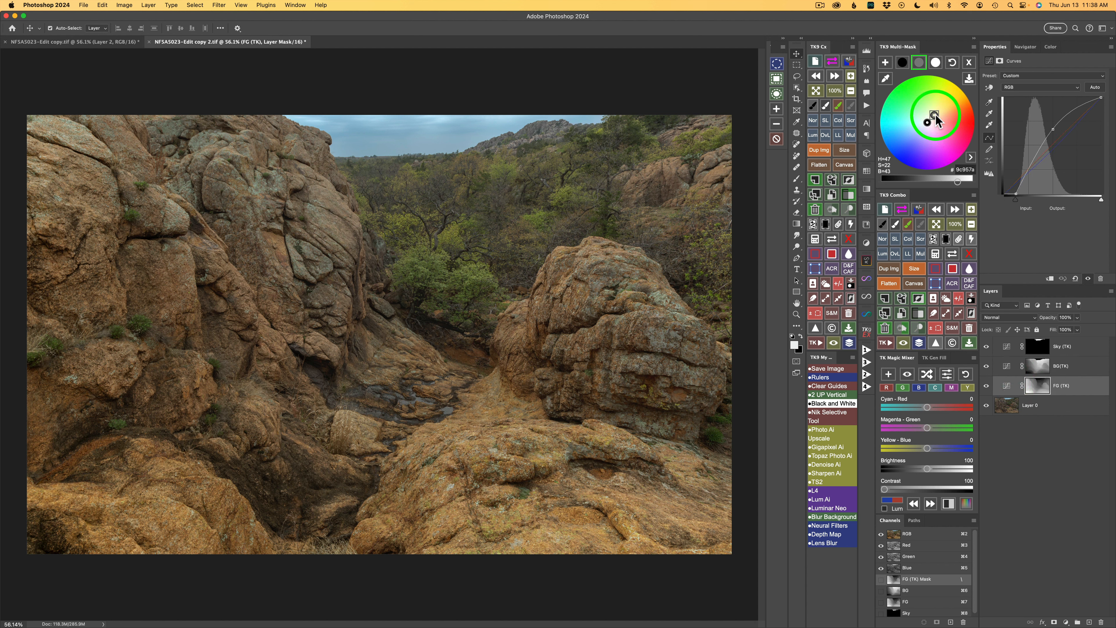
{"action": "left_click", "coordinate": [968, 172]}
{"action": "key", "text": "super+c"}
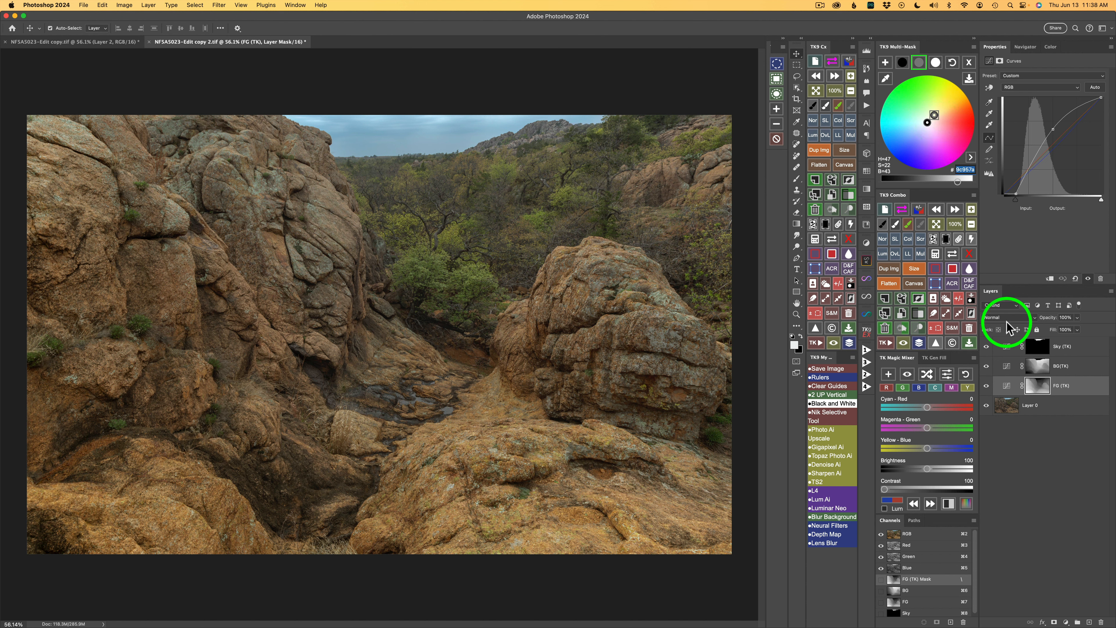
{"action": "left_click", "coordinate": [1007, 366]}
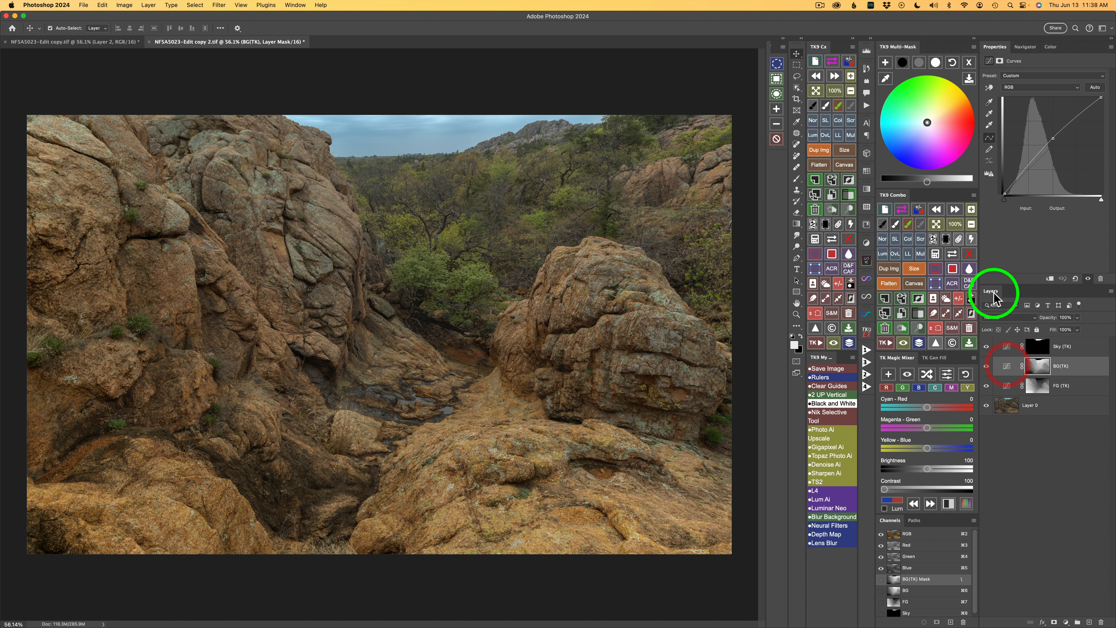
{"action": "left_click", "coordinate": [922, 62]}
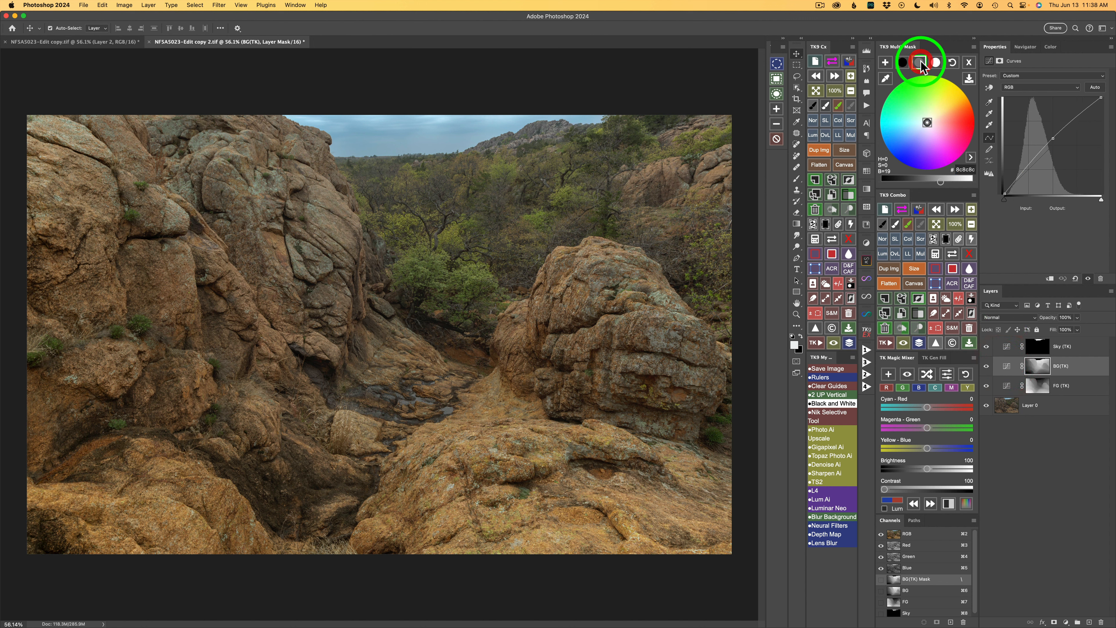
{"action": "left_click", "coordinate": [968, 169]}
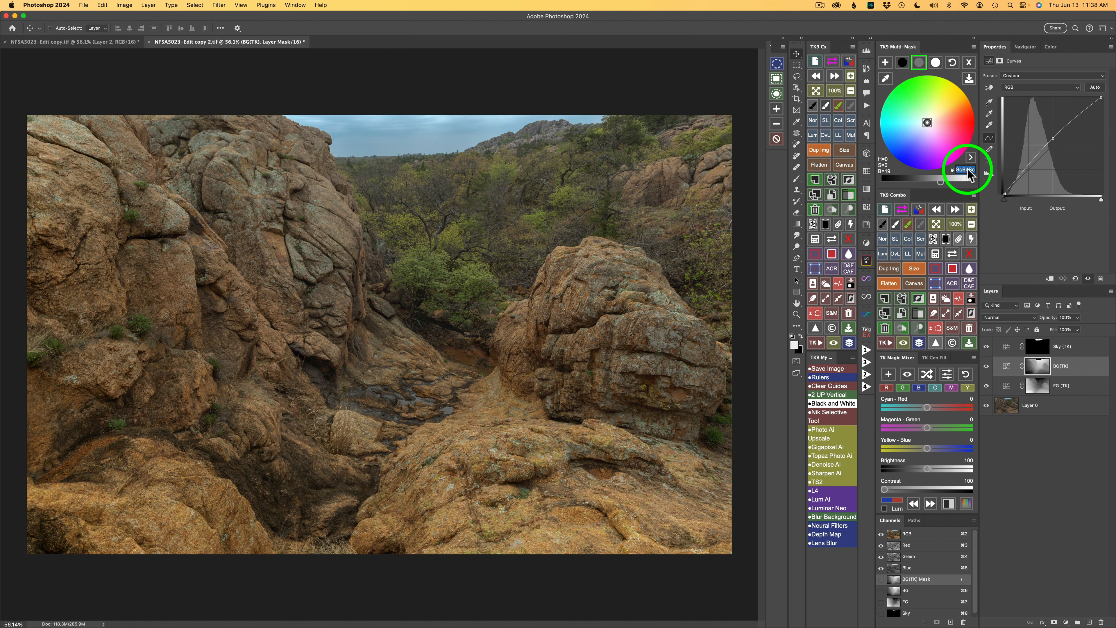
{"action": "key", "text": "super+v"}
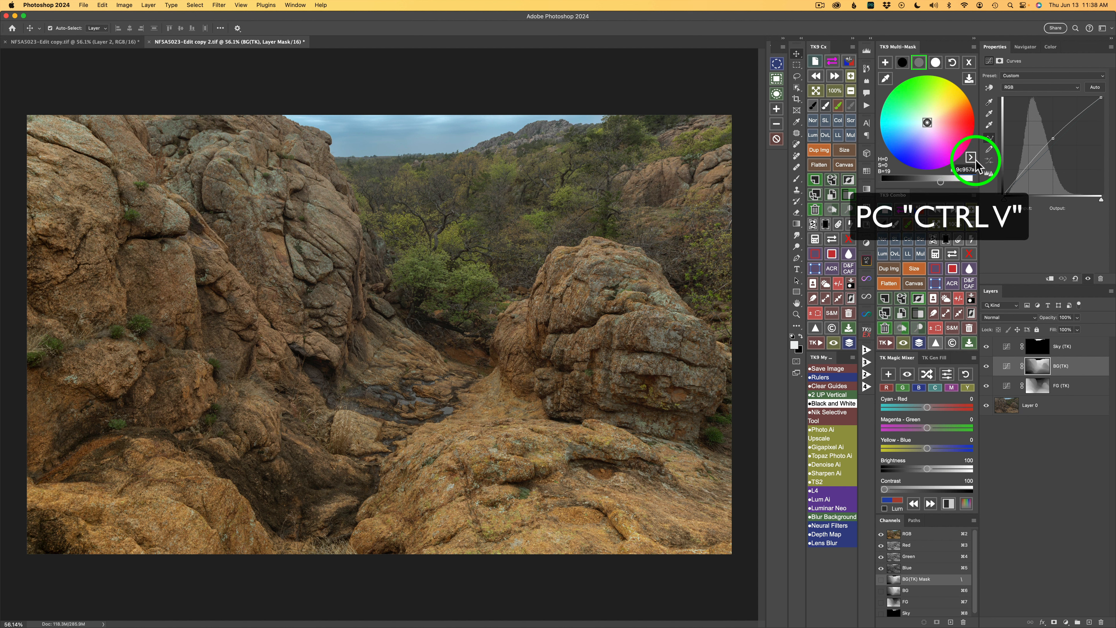
{"action": "left_click", "coordinate": [971, 159]}
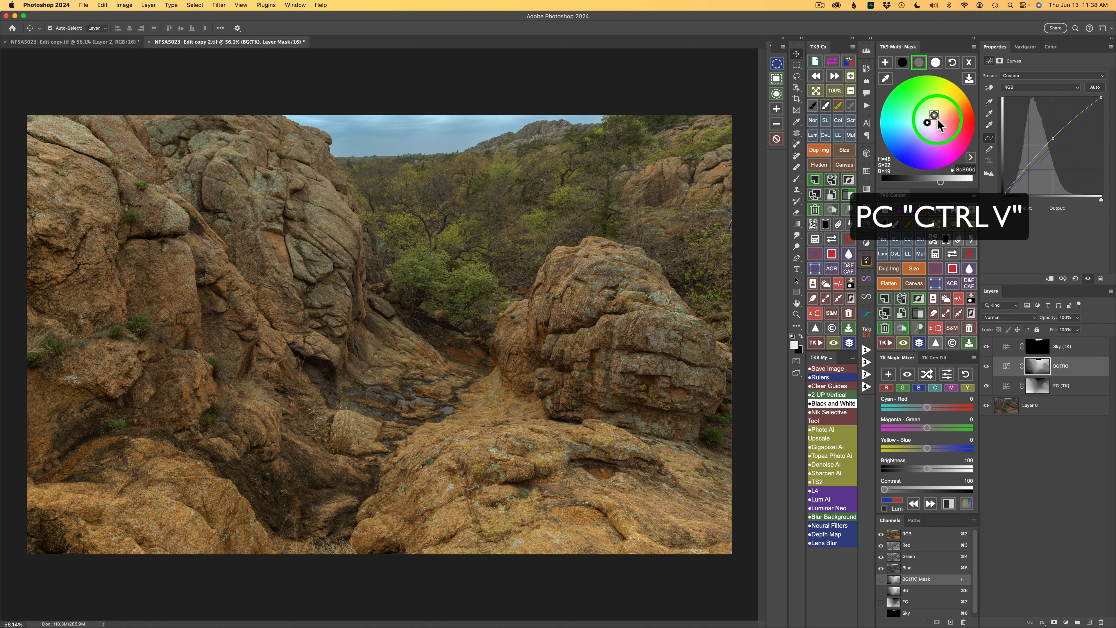
{"action": "left_click", "coordinate": [987, 367]}
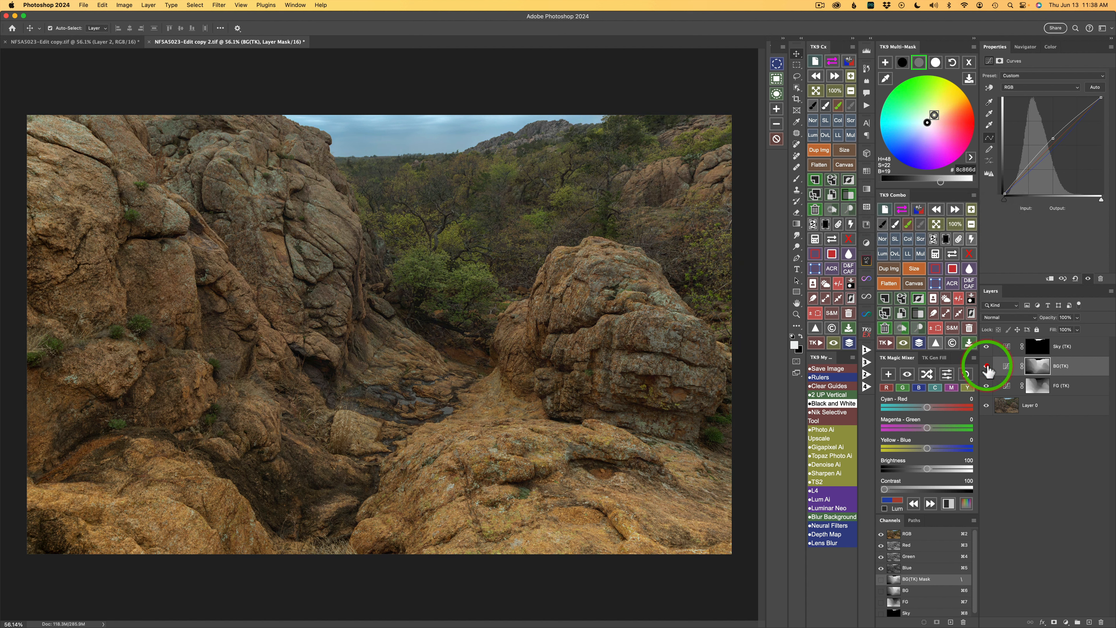
{"action": "left_click", "coordinate": [987, 367]}
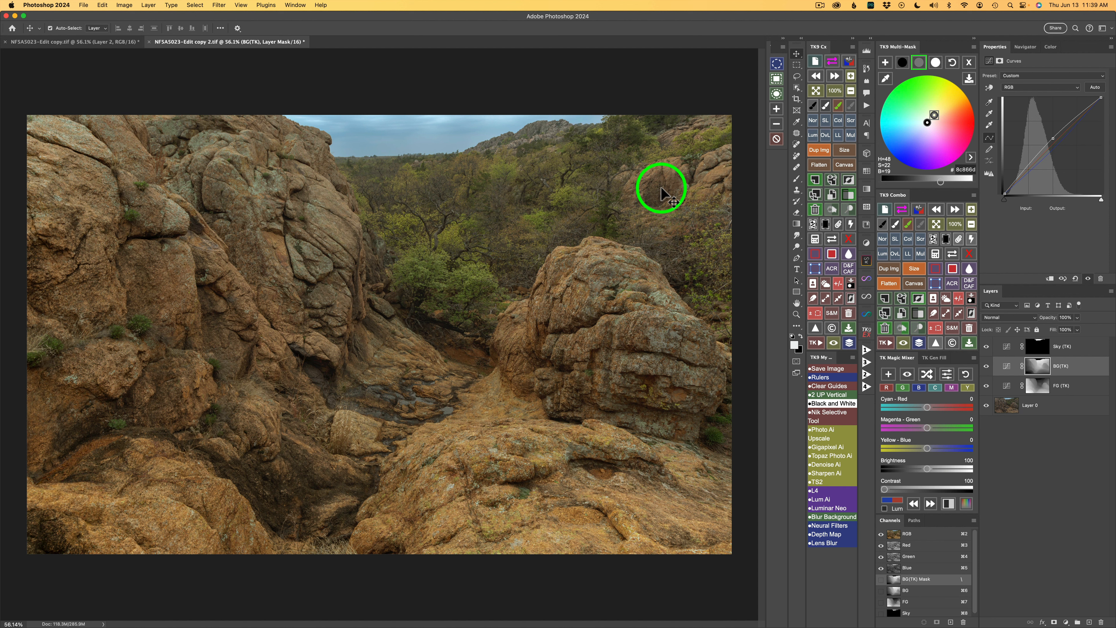
Step: Darken the BG layer's shadows slightly with the shadow brightness slider
{"action": "left_click", "coordinate": [902, 63]}
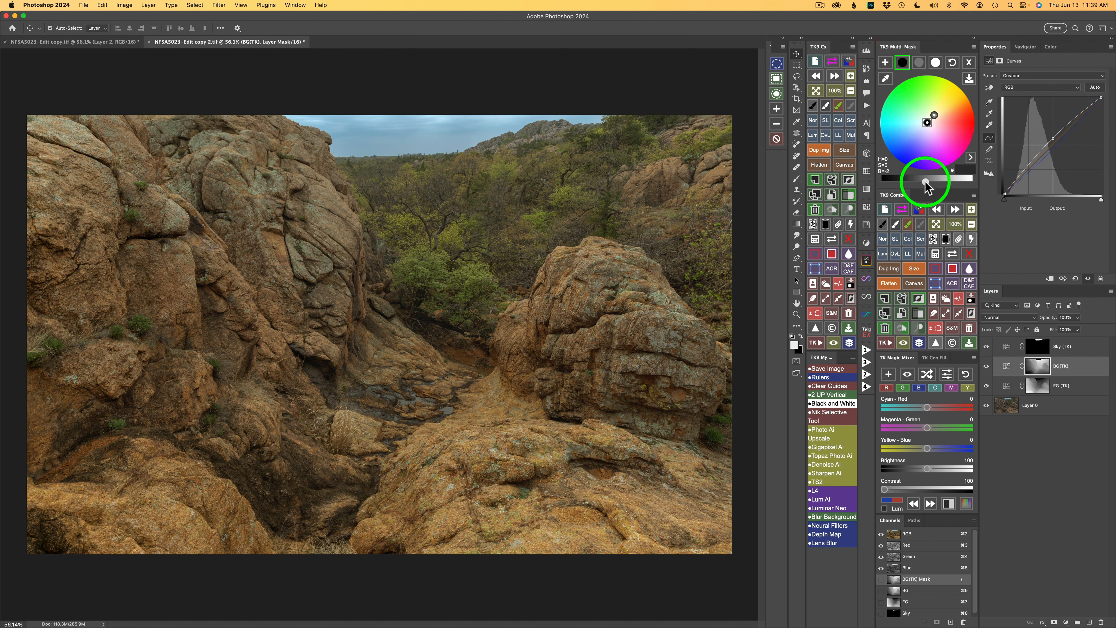
{"action": "left_click_drag", "start_coordinate": [925, 182], "coordinate": [912, 184]}
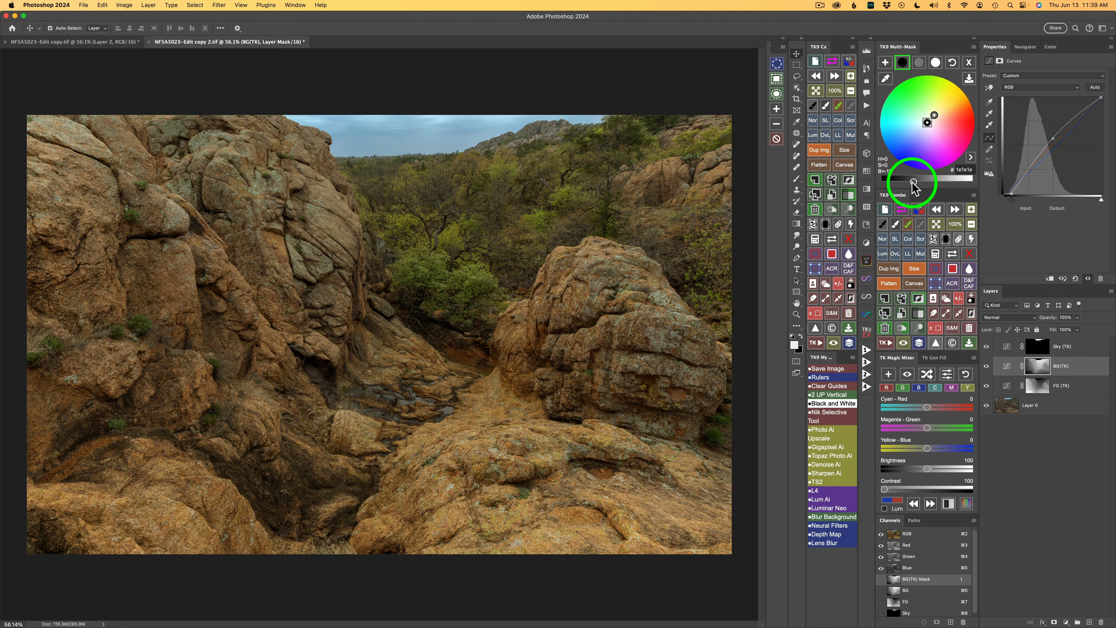
{"action": "left_click", "coordinate": [919, 63]}
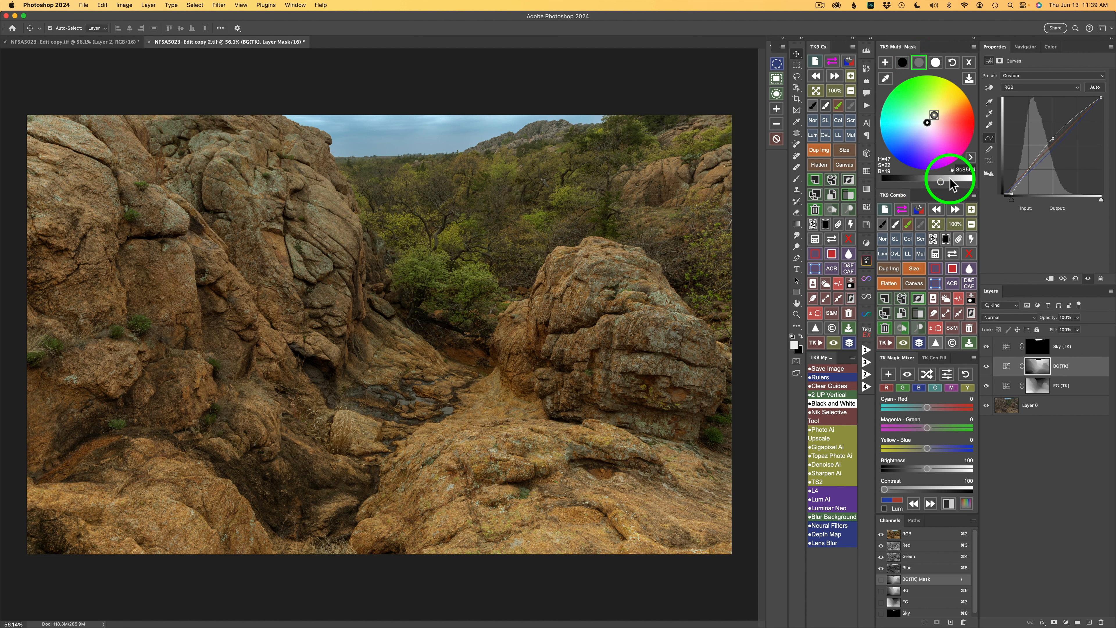
{"action": "left_click", "coordinate": [906, 63]}
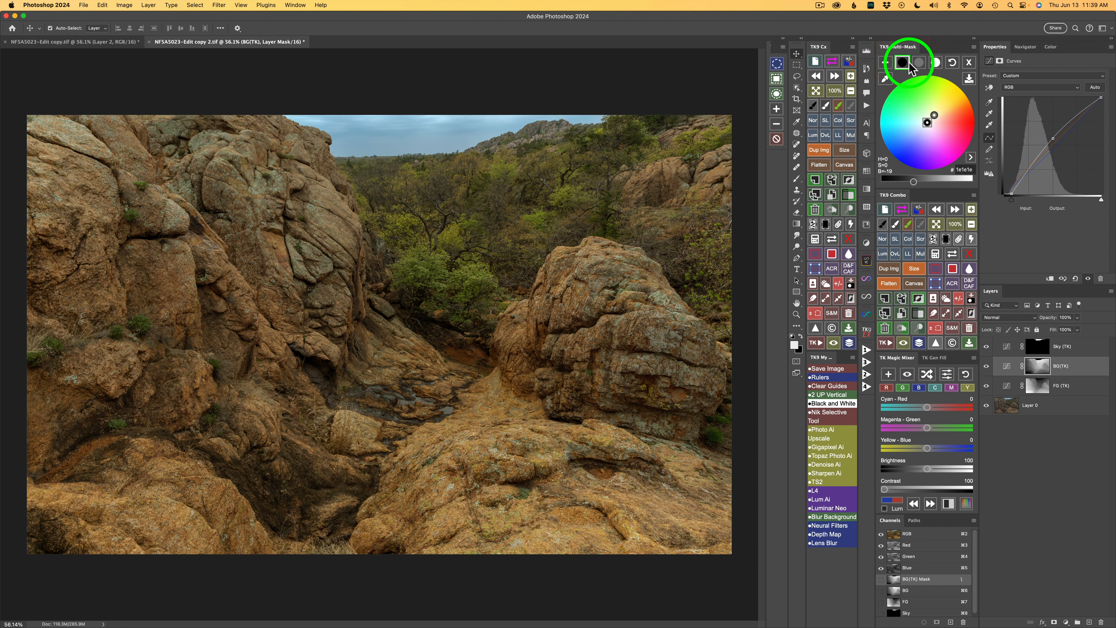
Step: Toggle the BG layer and the whole color grading off and on to compare before and after
{"action": "left_click", "coordinate": [987, 368]}
{"action": "left_click", "coordinate": [987, 369]}
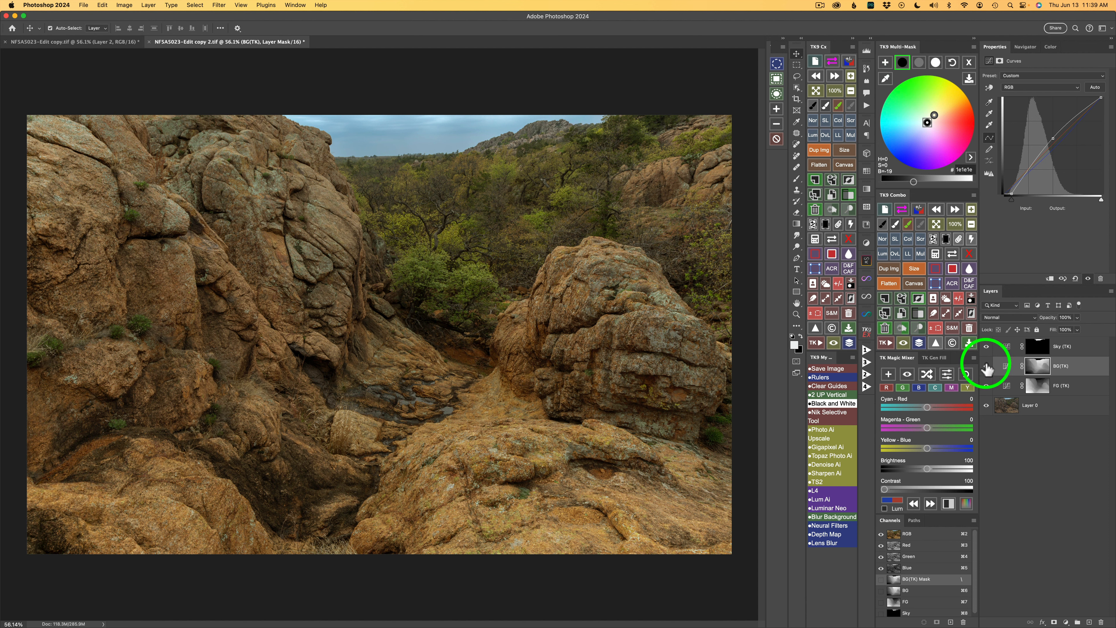
{"action": "left_click", "coordinate": [920, 345]}
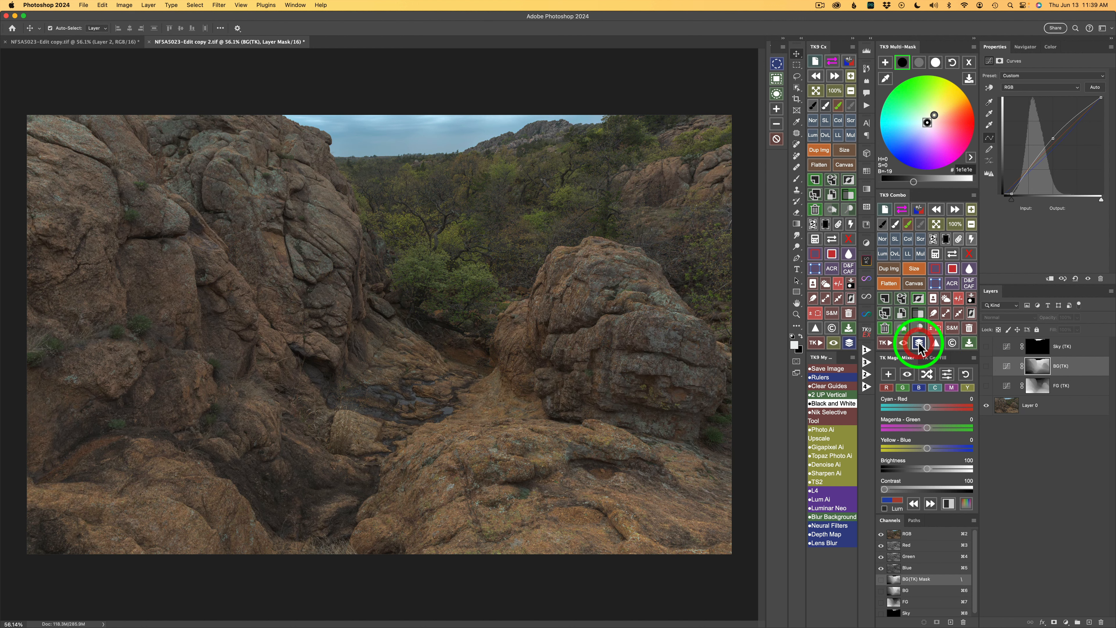
{"action": "left_click", "coordinate": [920, 345]}
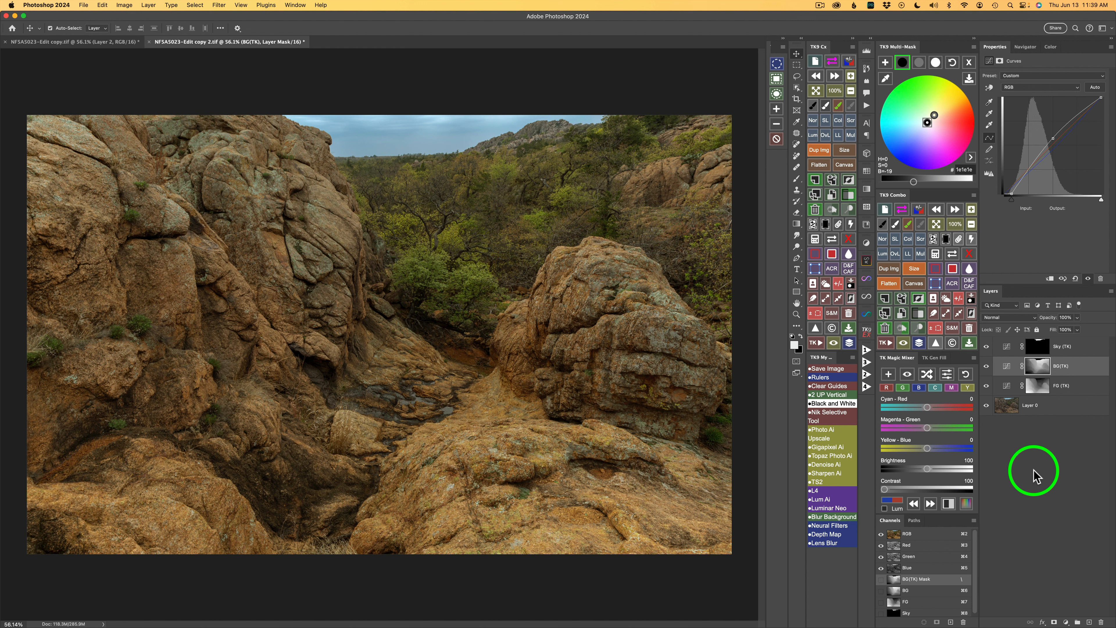
Step: Brighten the Sky layer's midtones slightly and tint them toward blue
{"action": "left_click", "coordinate": [1008, 347]}
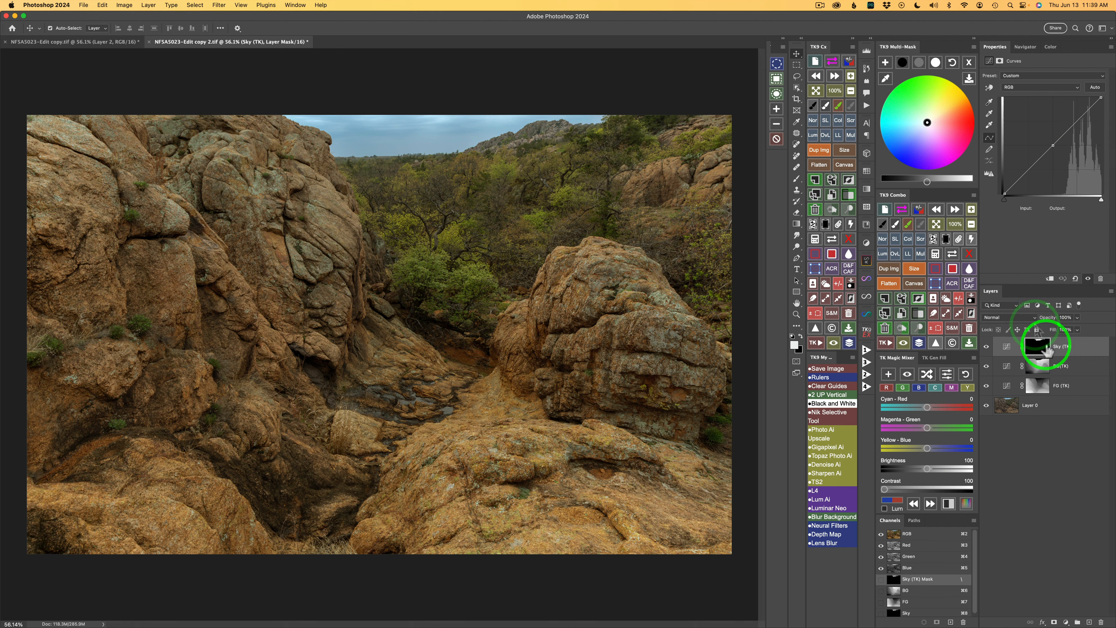
{"action": "left_click", "coordinate": [920, 62]}
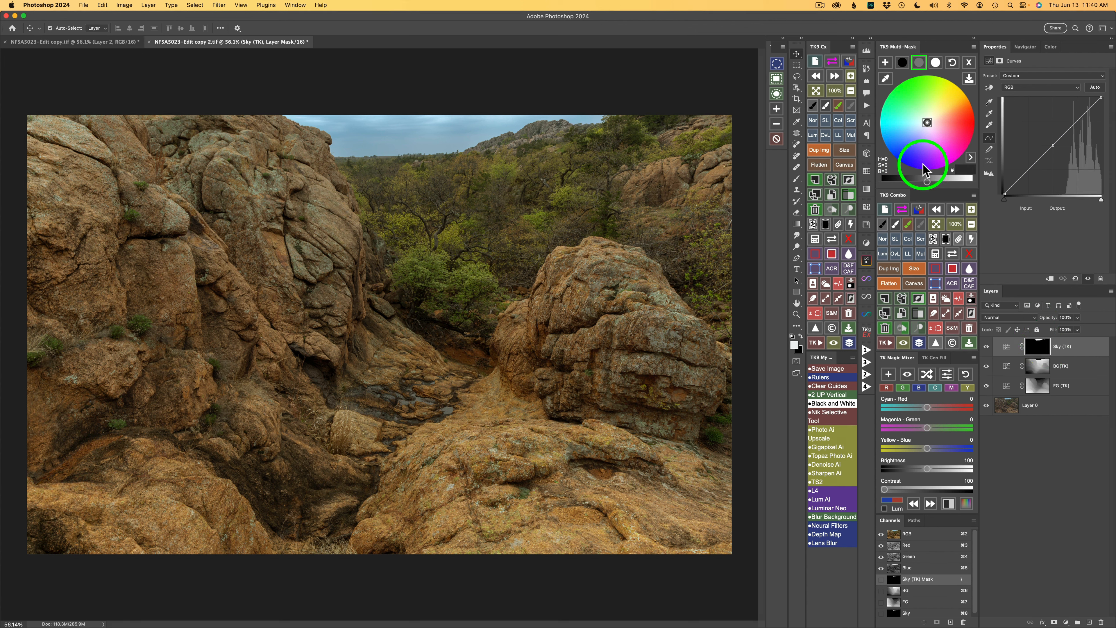
{"action": "left_click_drag", "start_coordinate": [928, 183], "coordinate": [933, 182]}
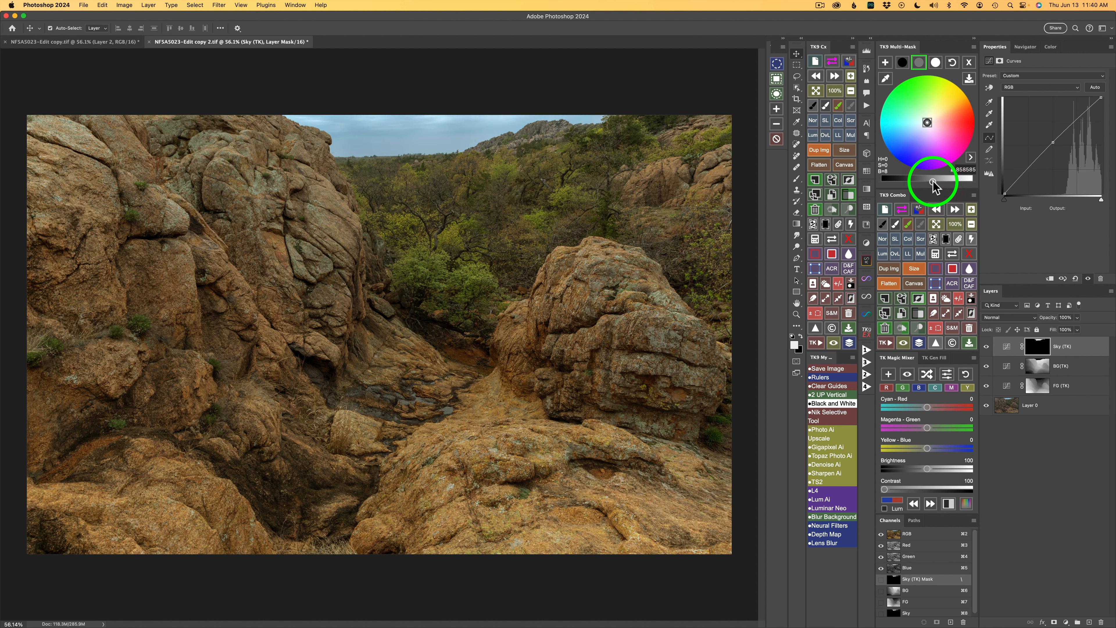
{"action": "left_click", "coordinate": [918, 133]}
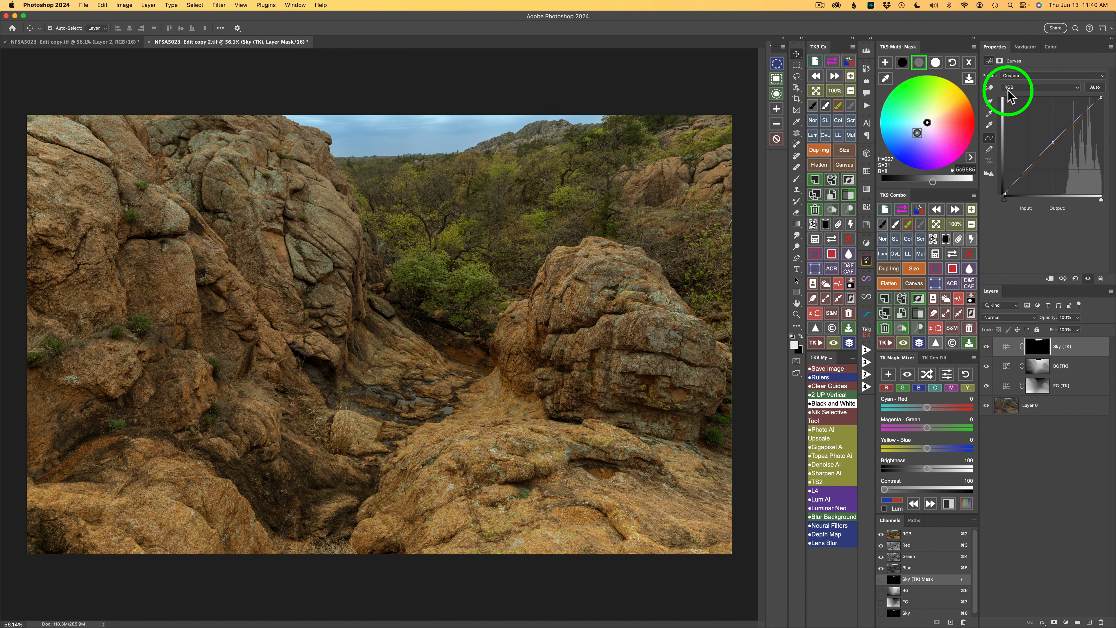
Step: Brighten the Sky layer's highlights slightly and toggle the Sky layer to compare
{"action": "left_click", "coordinate": [938, 64]}
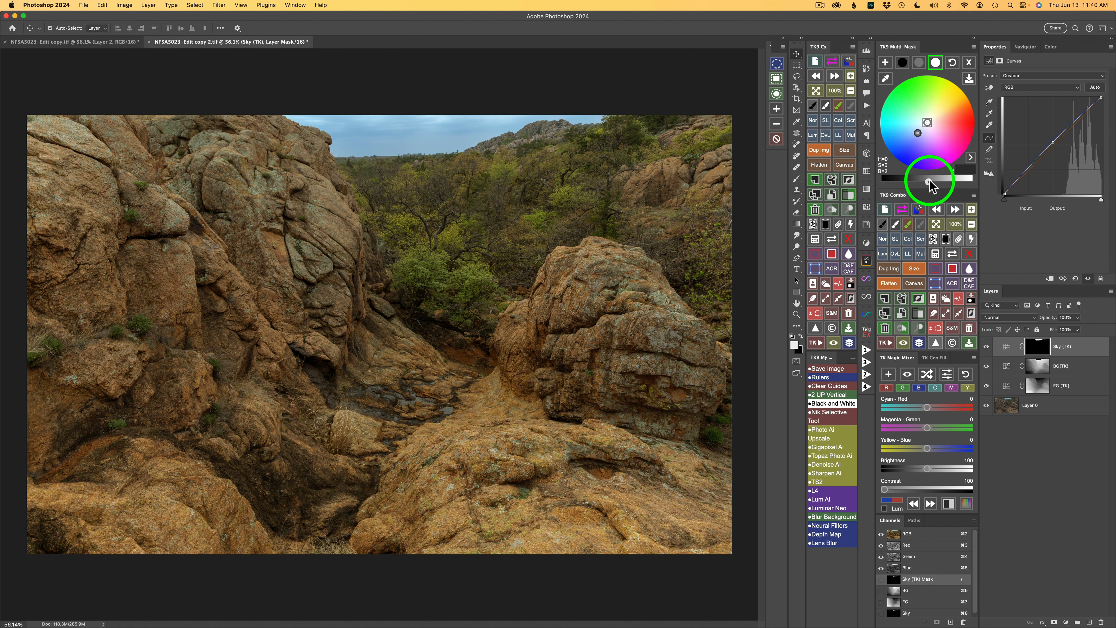
{"action": "left_click_drag", "start_coordinate": [929, 181], "coordinate": [935, 182]}
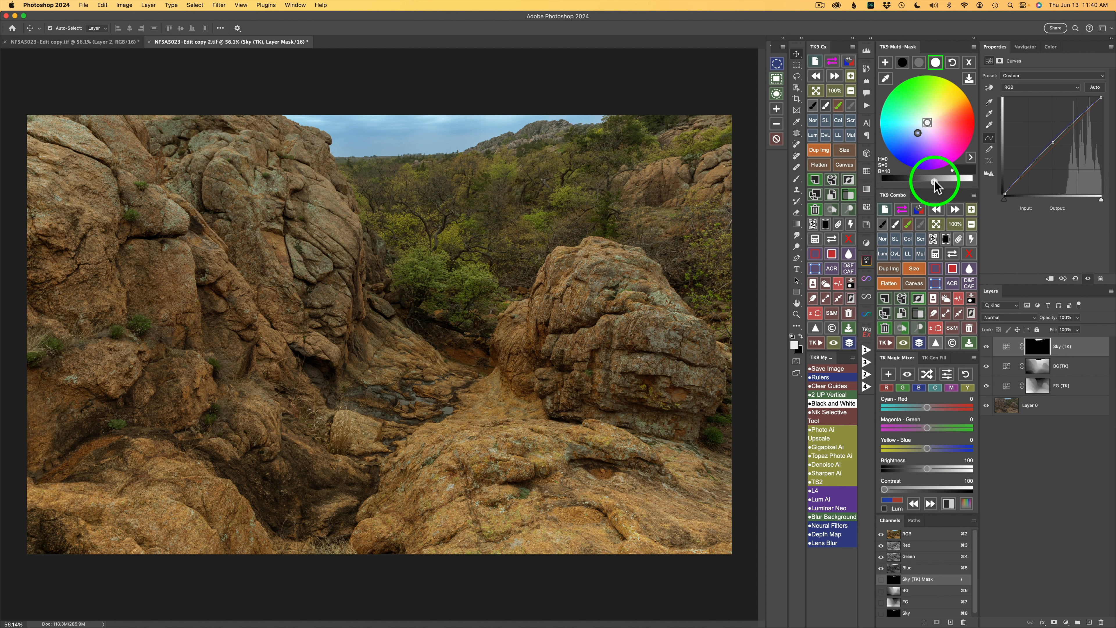
{"action": "left_click", "coordinate": [939, 181]}
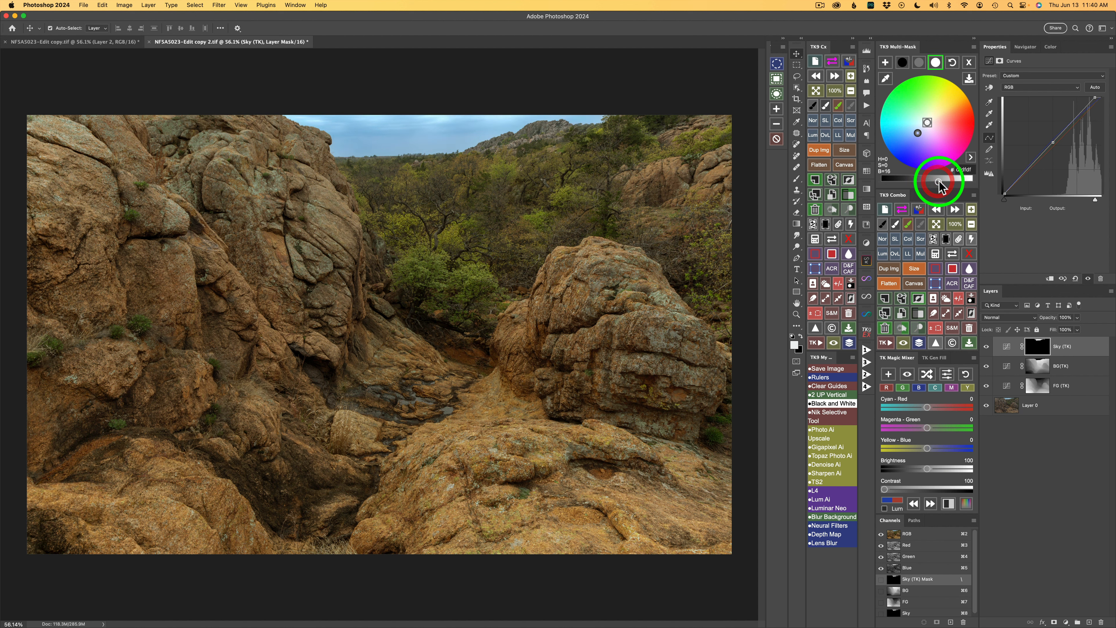
{"action": "left_click", "coordinate": [986, 346]}
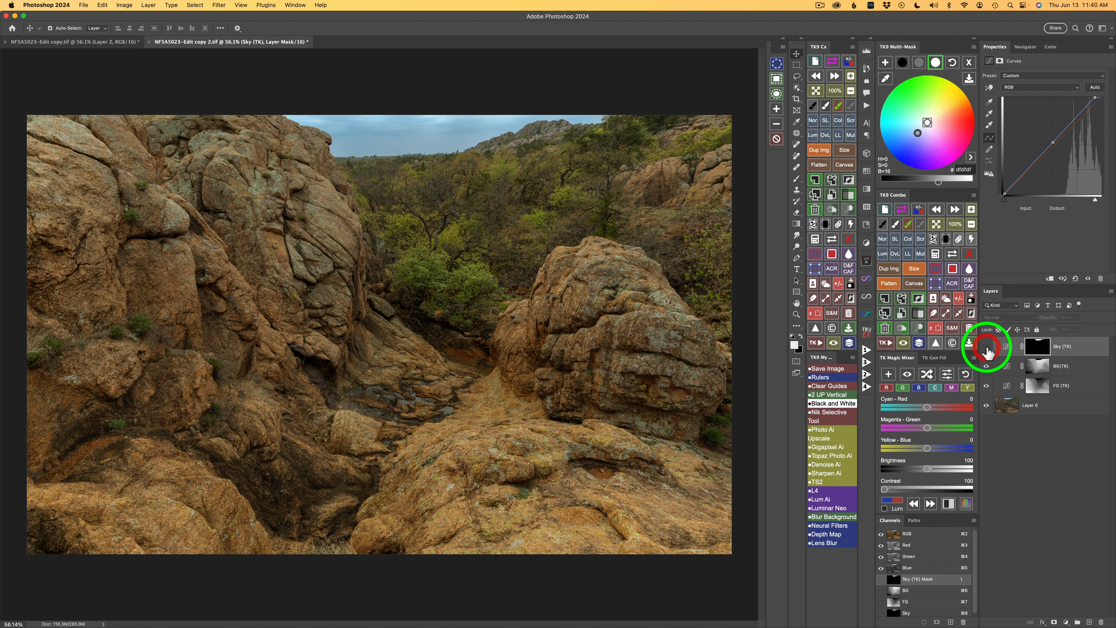
{"action": "left_click", "coordinate": [986, 347]}
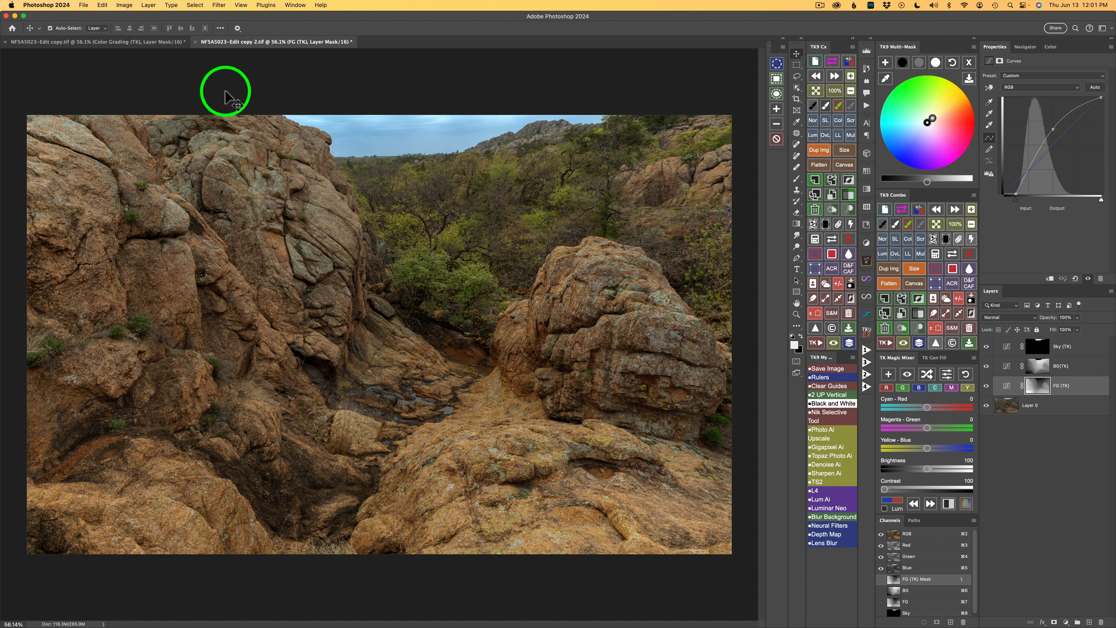
Step: Compare this edit with the original edit document and review the grading on the FG, BG and Sky layers
{"action": "left_click", "coordinate": [147, 45]}
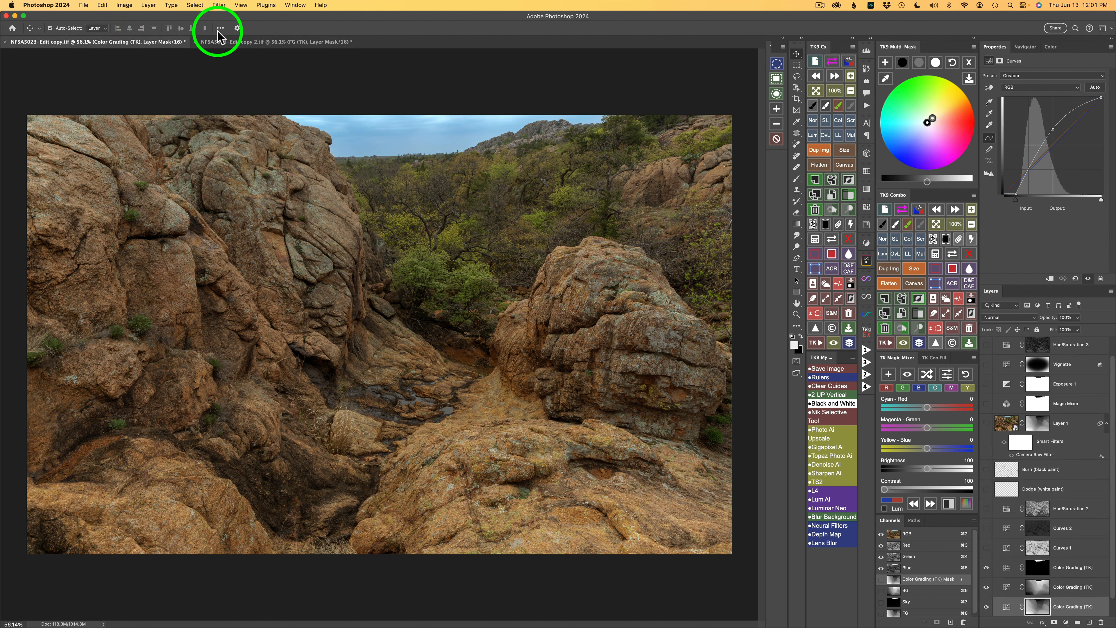
{"action": "left_click", "coordinate": [253, 41]}
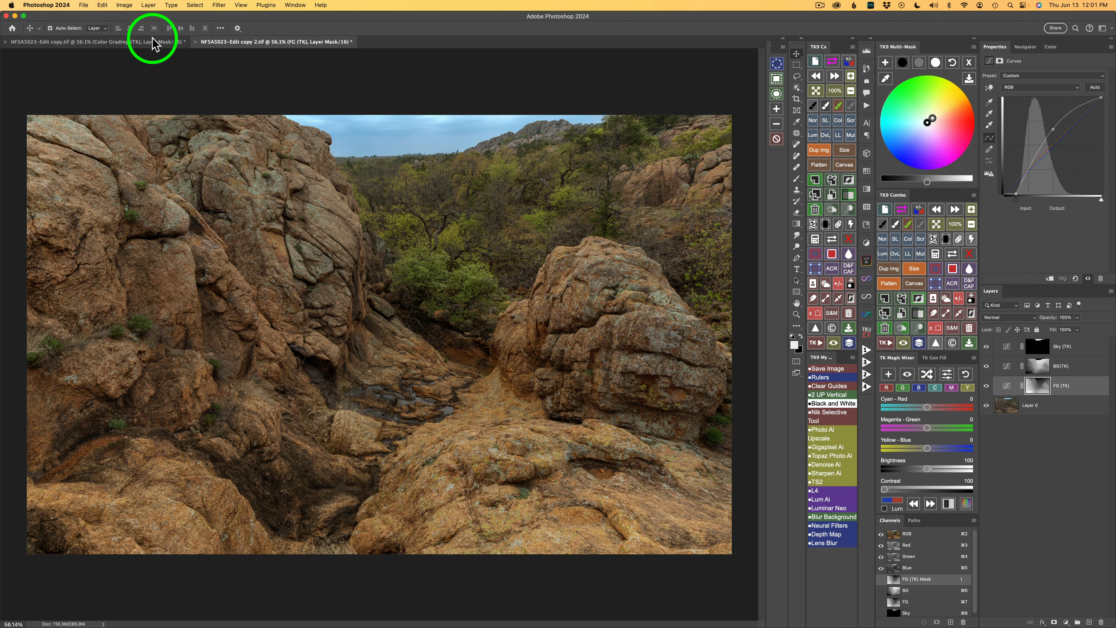
{"action": "left_click", "coordinate": [149, 46]}
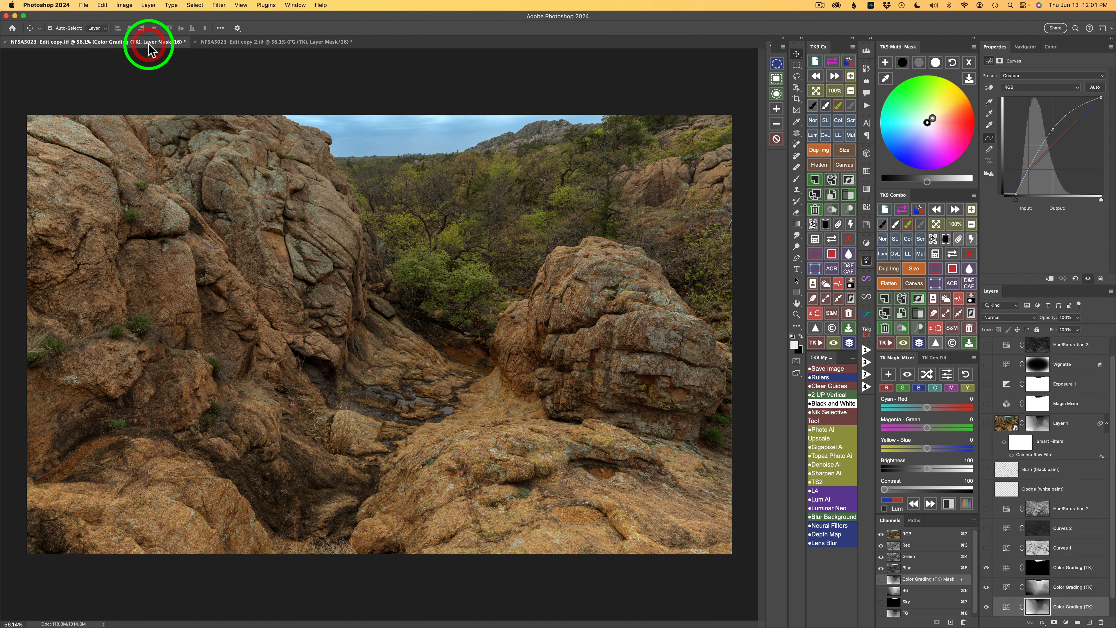
{"action": "left_click", "coordinate": [246, 44]}
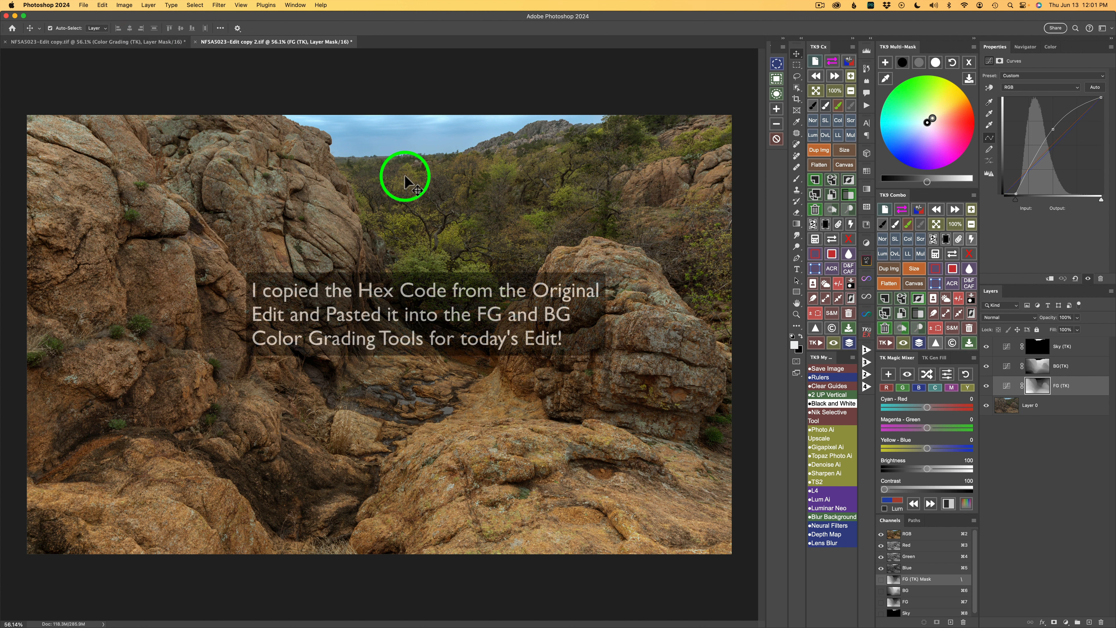
{"action": "left_click", "coordinate": [918, 61]}
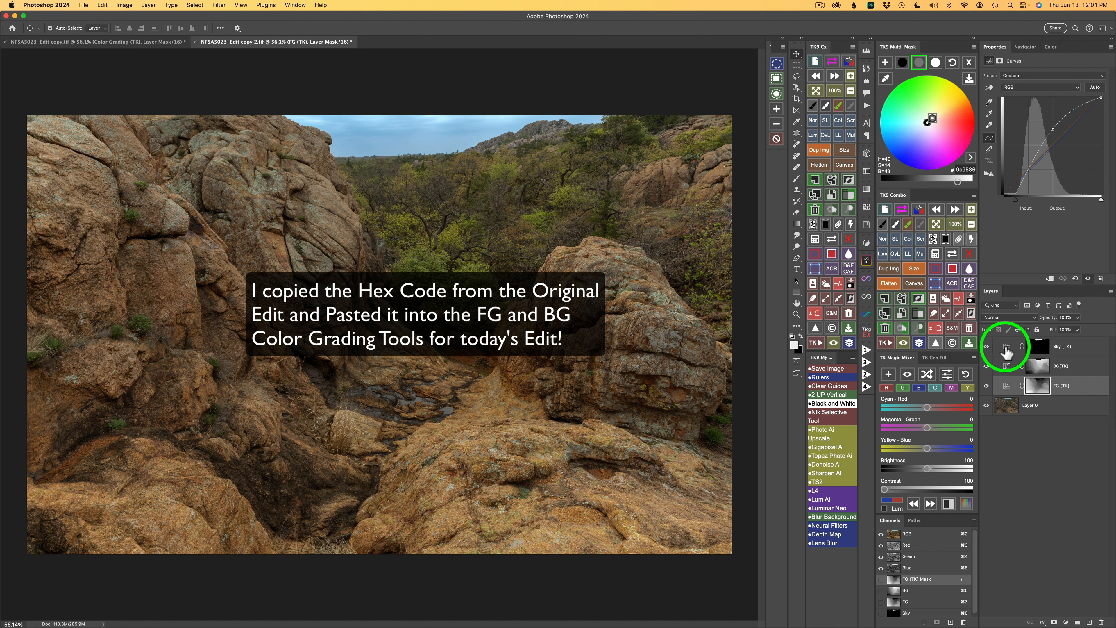
{"action": "left_click", "coordinate": [1007, 366]}
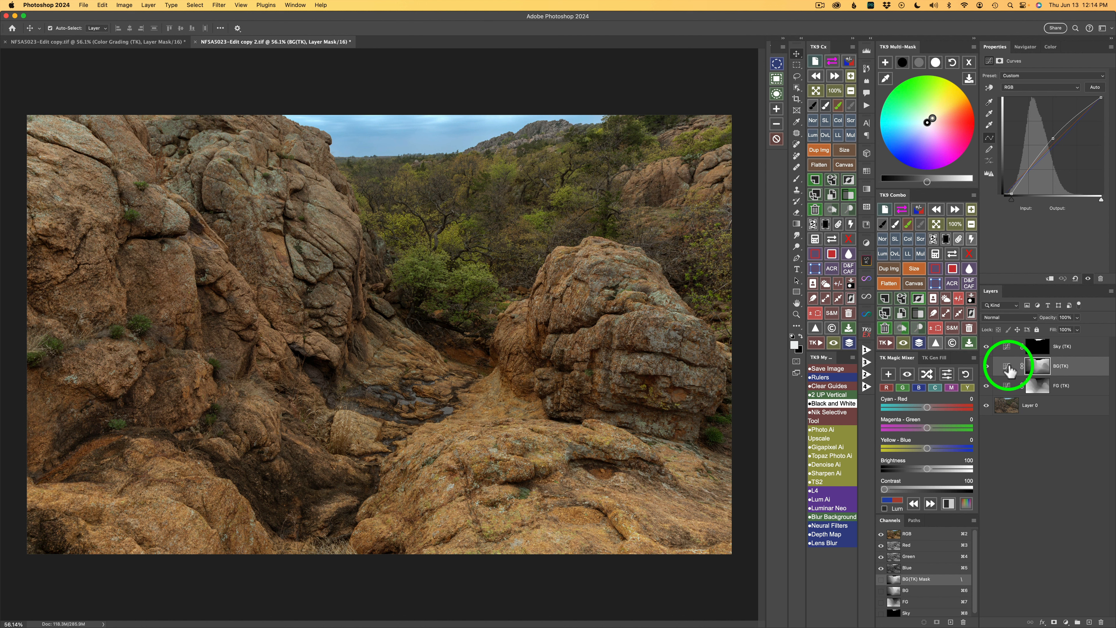
{"action": "left_click", "coordinate": [1008, 348]}
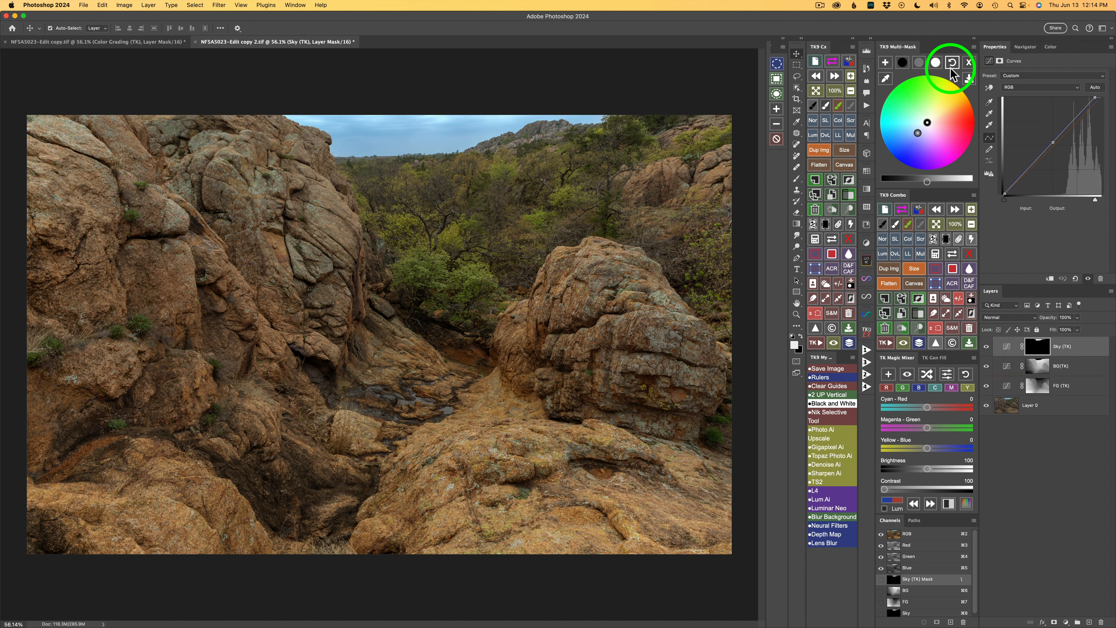
Step: Build a luminosity mask from the image and create a Curves adjustment layer through it
{"action": "left_click", "coordinate": [969, 62]}
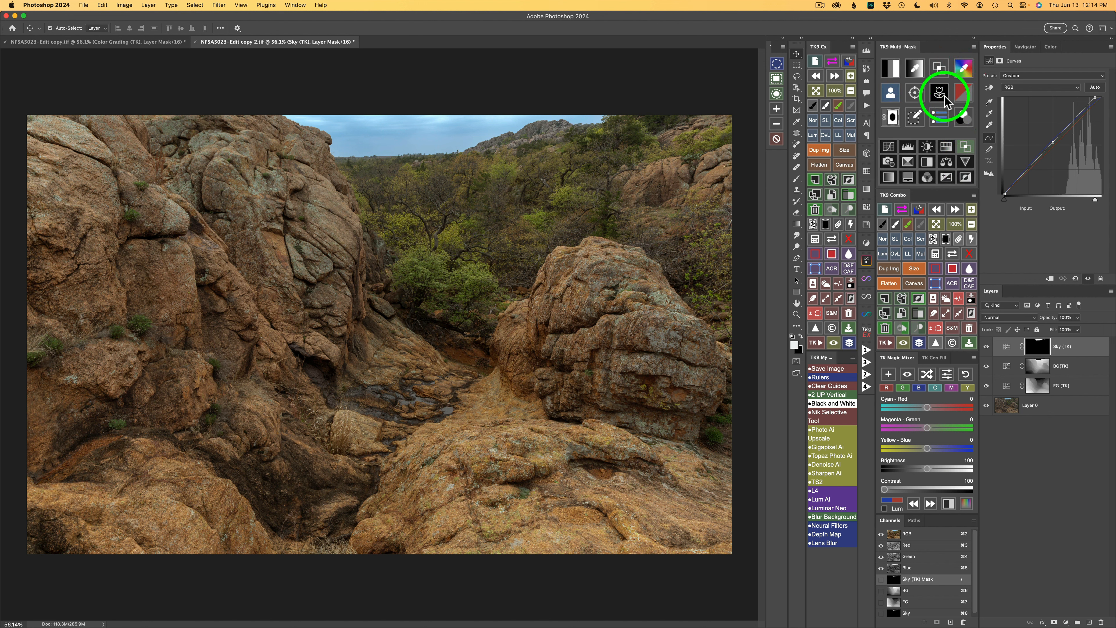
{"action": "left_click", "coordinate": [898, 72]}
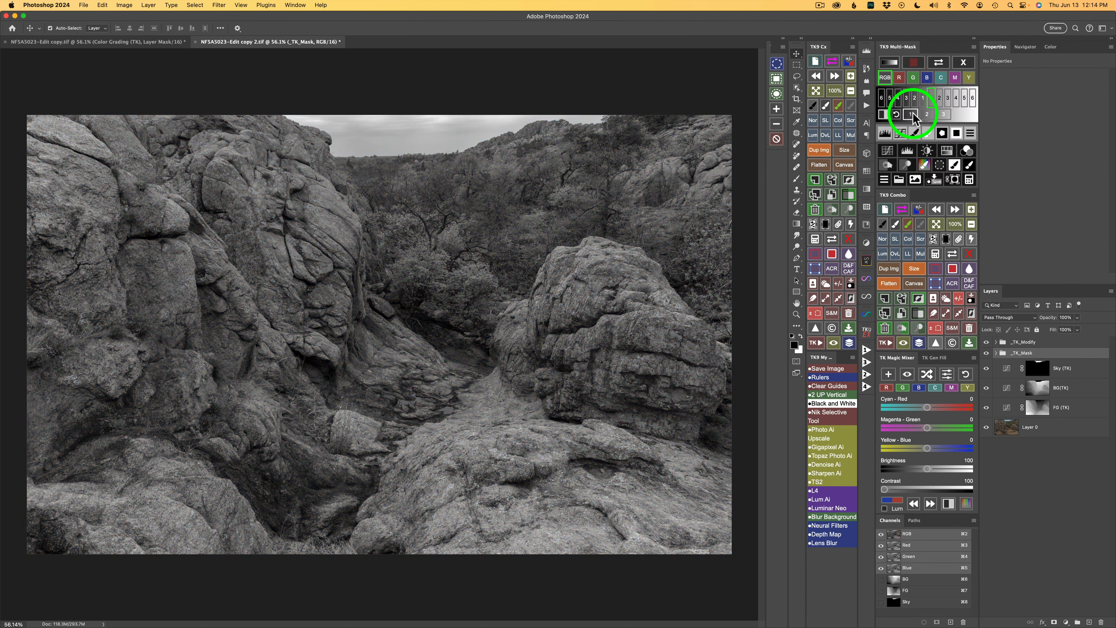
{"action": "left_click", "coordinate": [912, 116]}
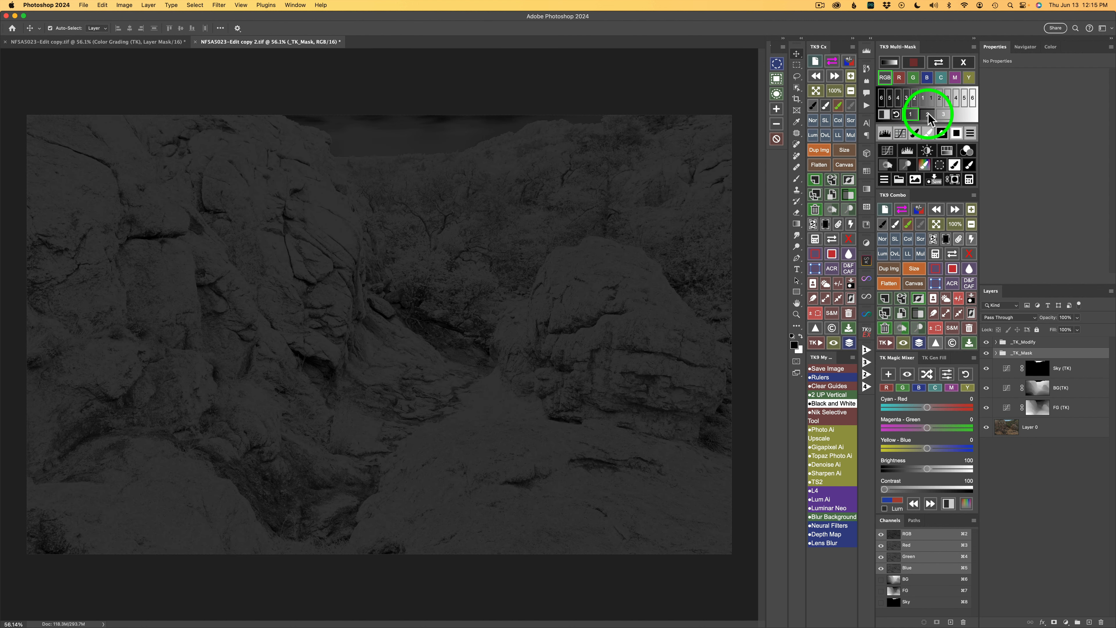
{"action": "left_click", "coordinate": [928, 115]}
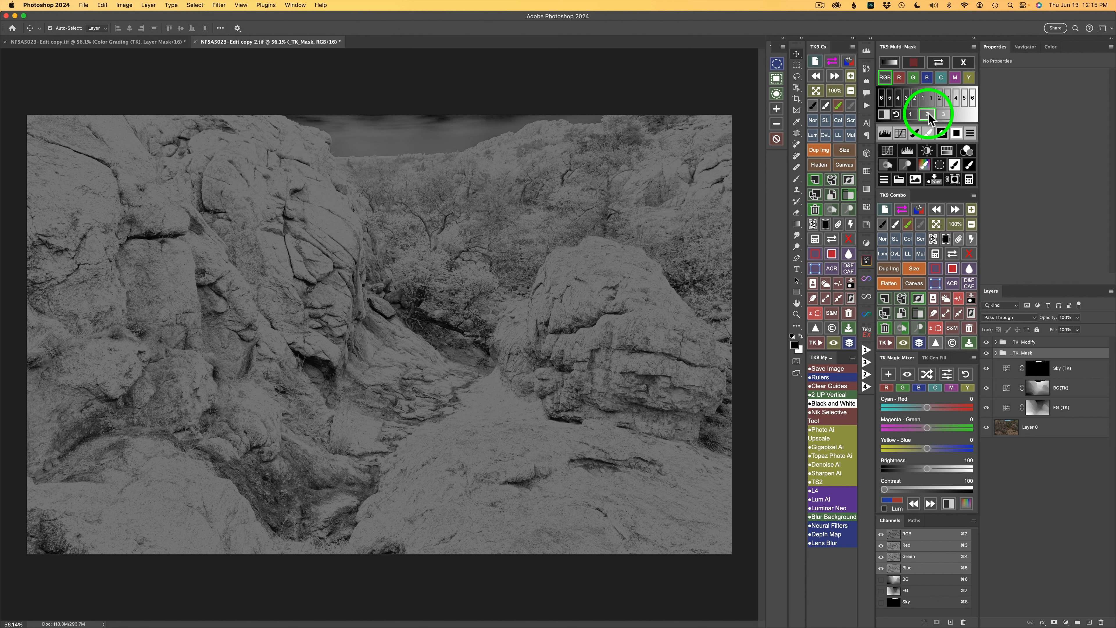
{"action": "left_click", "coordinate": [943, 114]}
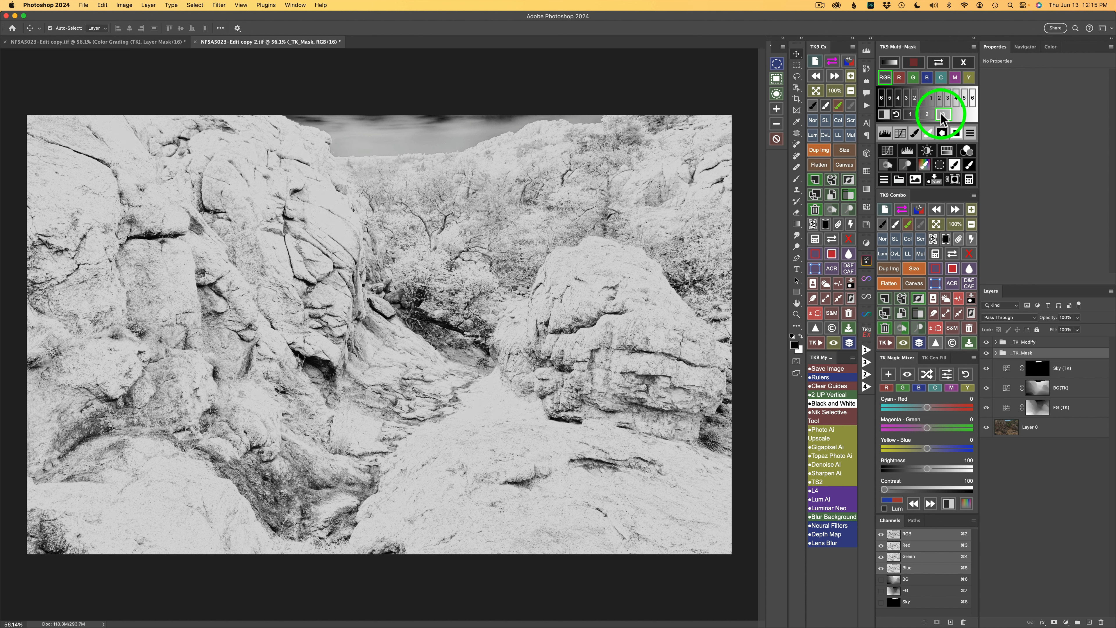
{"action": "left_click", "coordinate": [889, 152]}
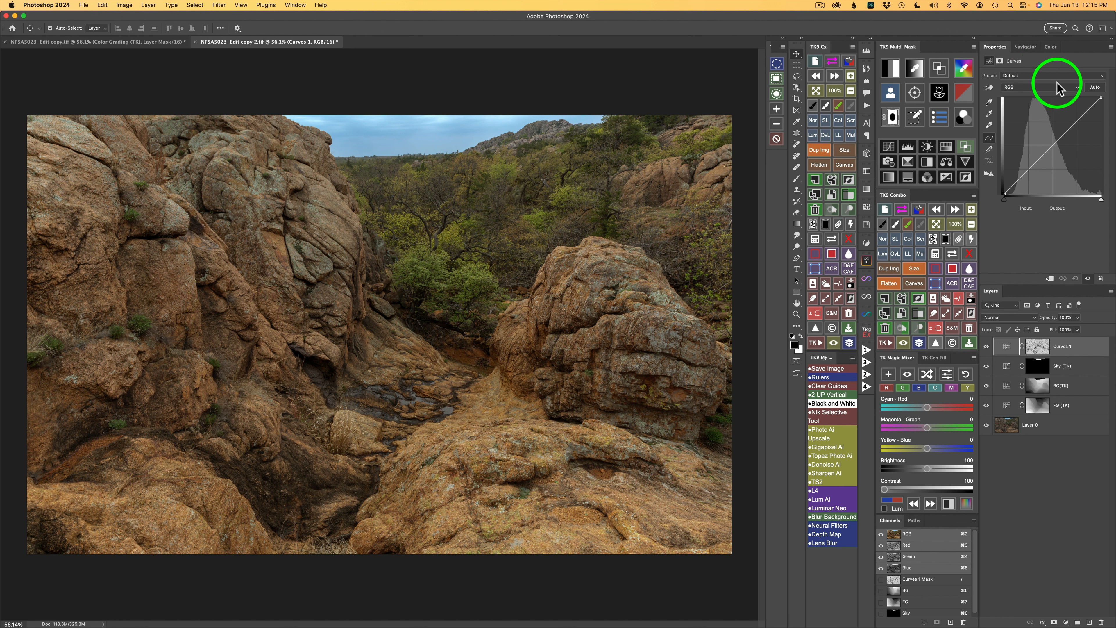
Step: Apply the Strong Contrast (RGB) preset to the new Curves layer, lower its opacity to 25%, and toggle it to compare
{"action": "left_click", "coordinate": [1050, 75]}
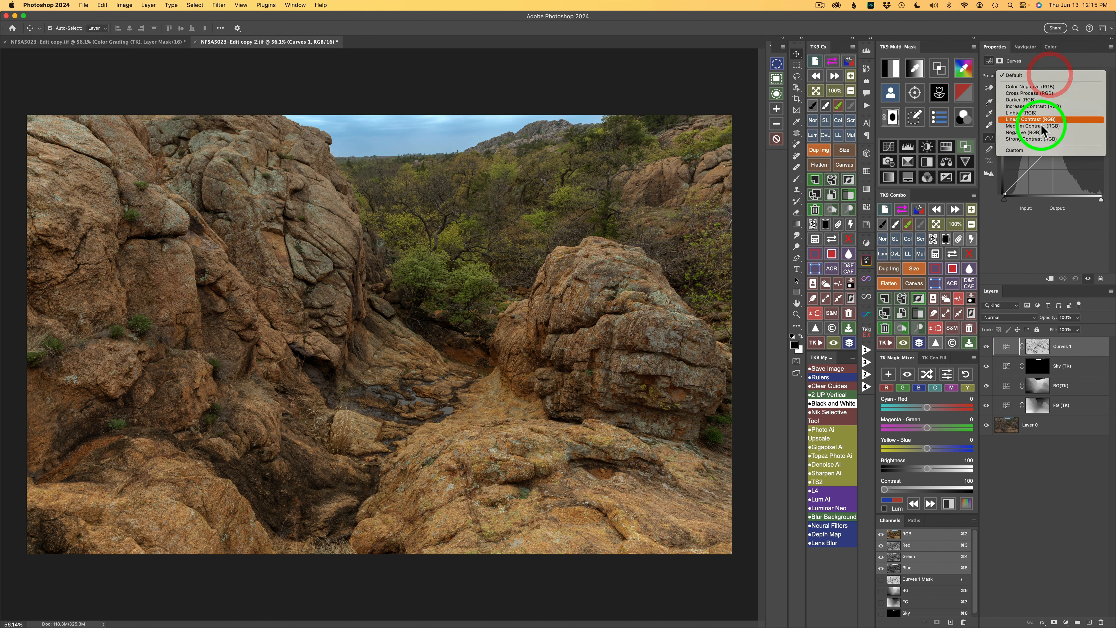
{"action": "left_click", "coordinate": [1036, 137]}
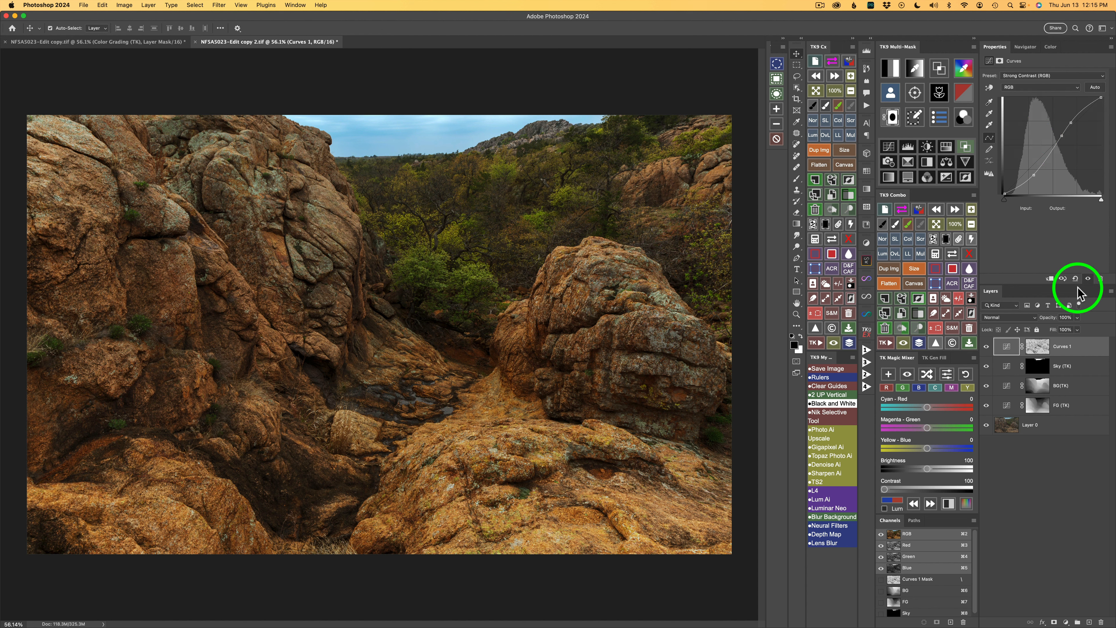
{"action": "left_click", "coordinate": [1077, 318]}
{"action": "left_click_drag", "start_coordinate": [1079, 329], "coordinate": [1048, 327]}
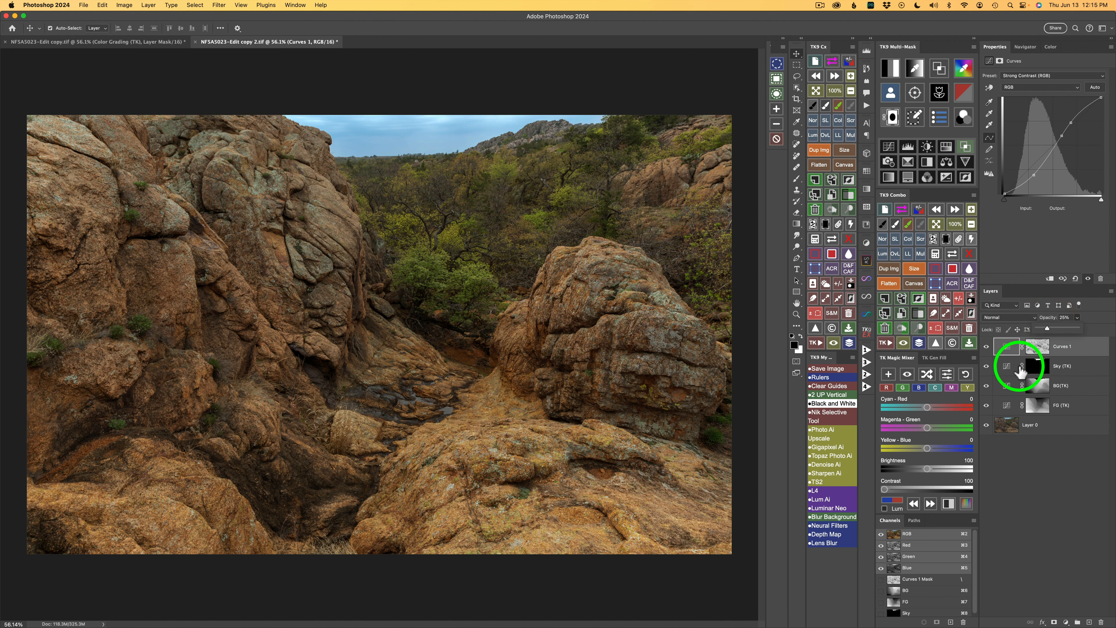
{"action": "left_click", "coordinate": [987, 350]}
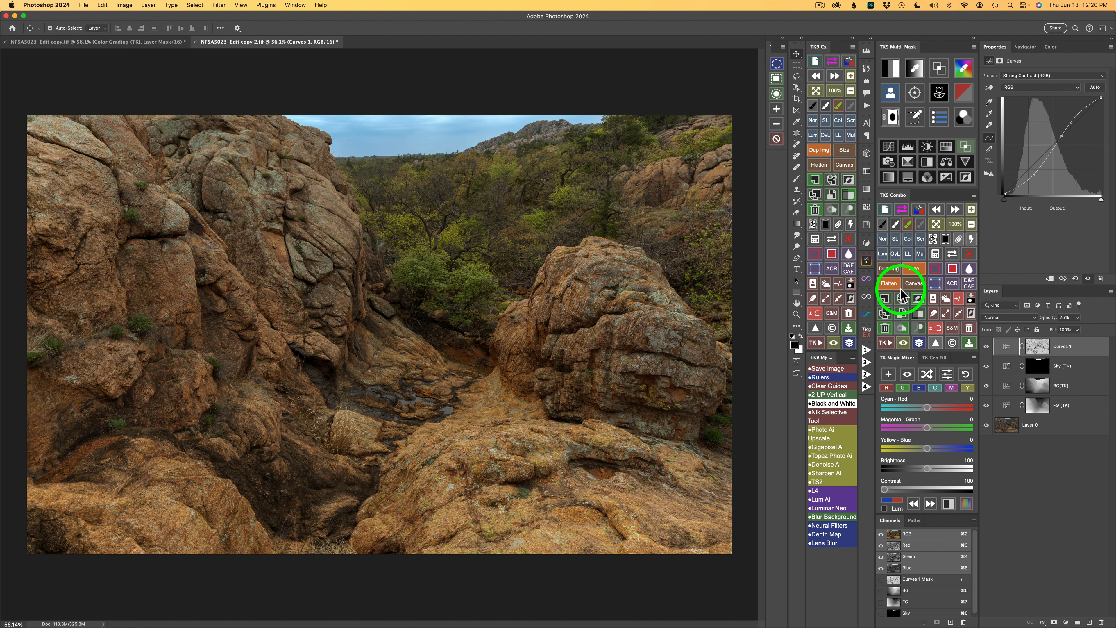
Step: Create a second Curves layer through a darks luminosity mask, set it to Screen blending, and toggle it to compare
{"action": "left_click", "coordinate": [892, 68]}
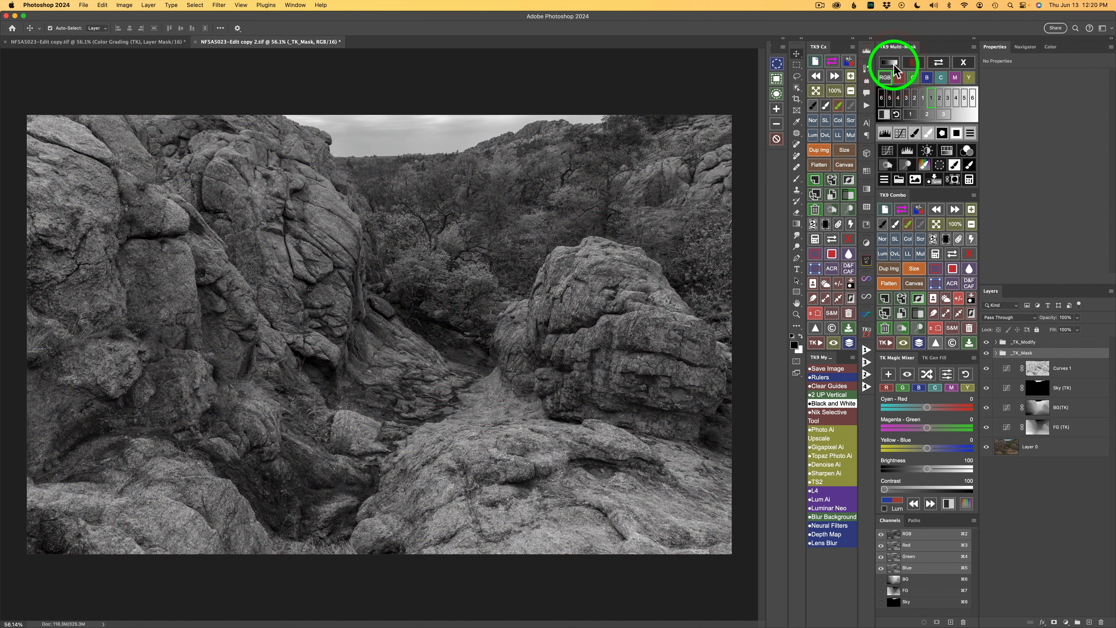
{"action": "left_click", "coordinate": [911, 115]}
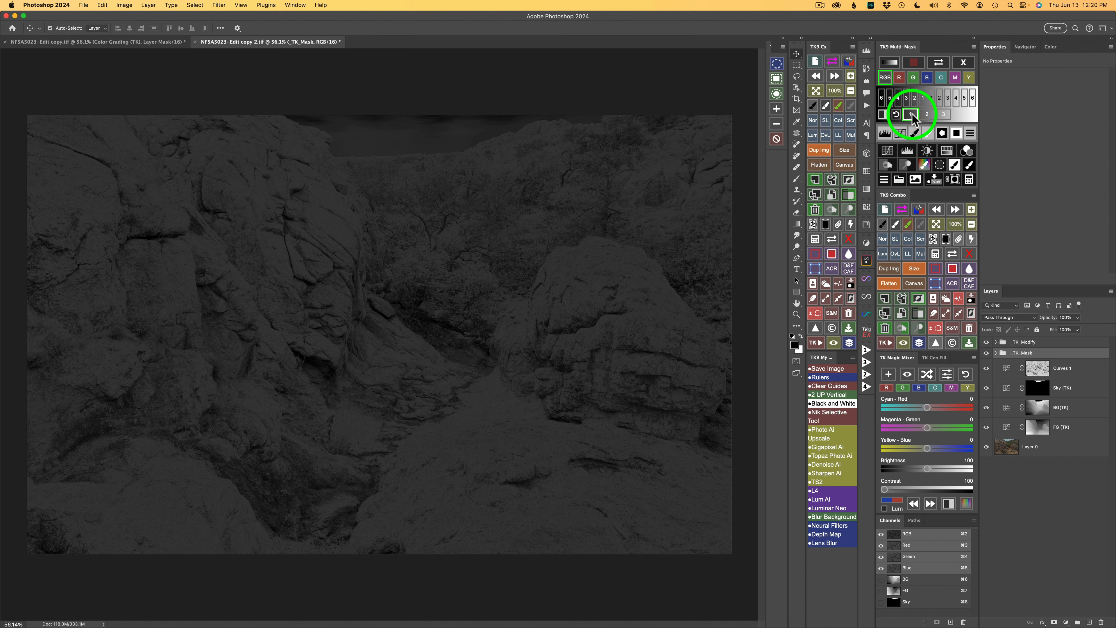
{"action": "left_click", "coordinate": [888, 151]}
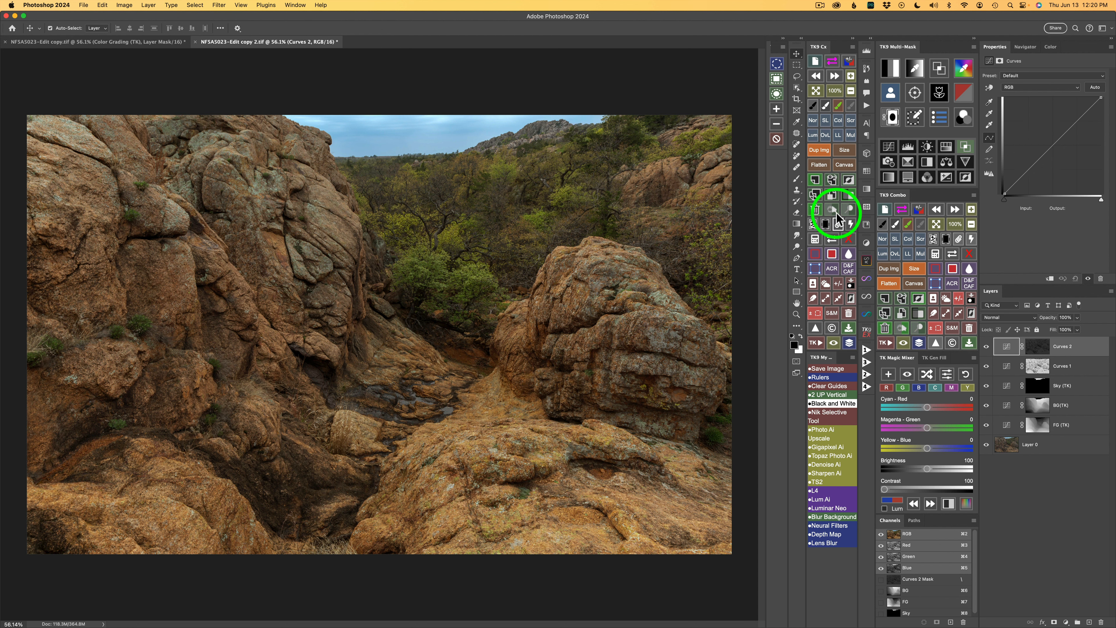
{"action": "left_click", "coordinate": [922, 238]}
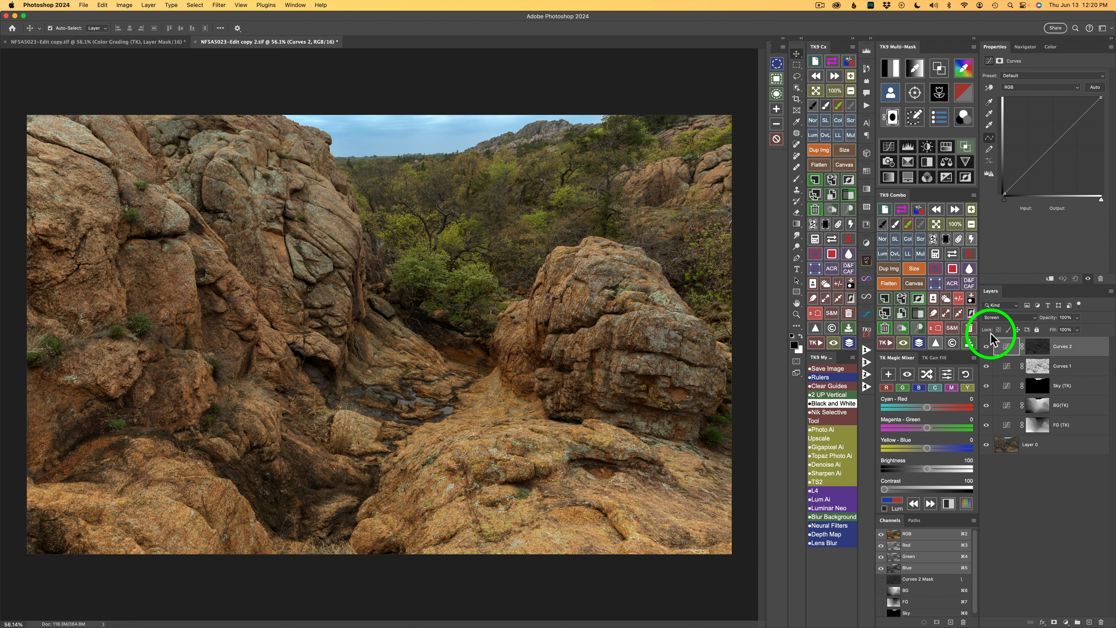
{"action": "left_click", "coordinate": [986, 347]}
{"action": "left_click", "coordinate": [987, 347]}
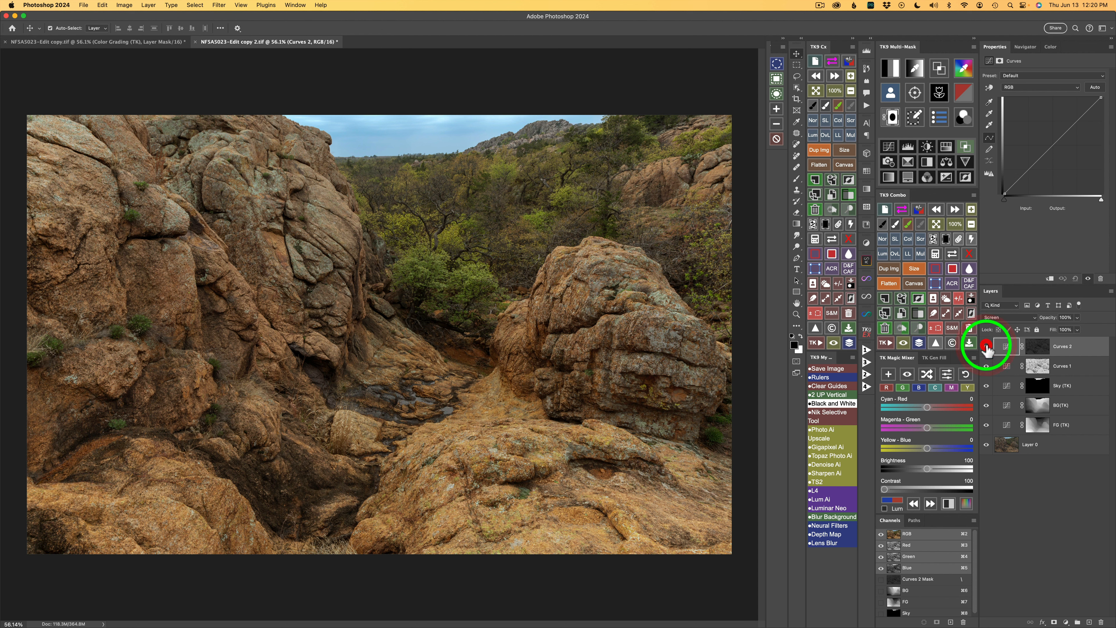
{"action": "left_click", "coordinate": [919, 342]}
{"action": "left_click", "coordinate": [919, 343]}
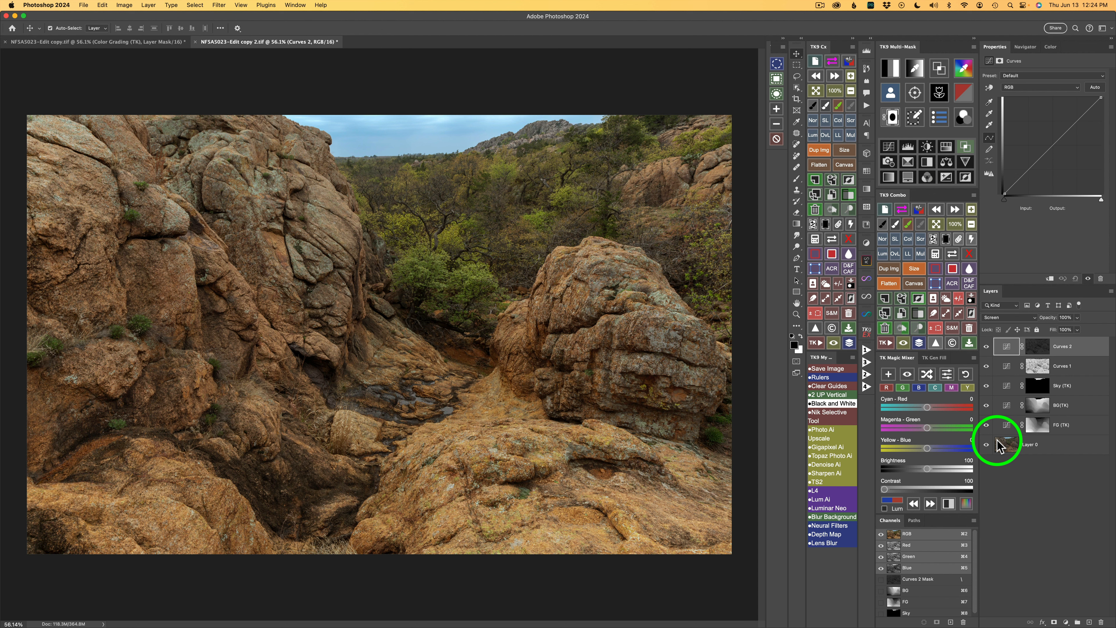
Step: Build a vibrance mask and create a Hue/Saturation adjustment layer through it
{"action": "left_click", "coordinate": [966, 98]}
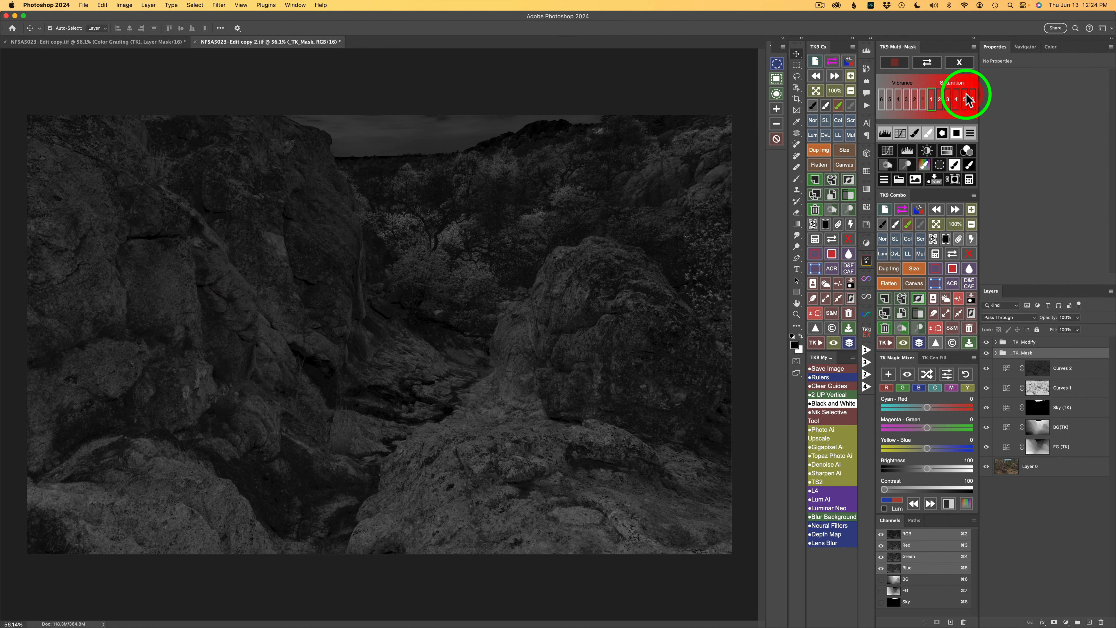
{"action": "left_click", "coordinate": [923, 100]}
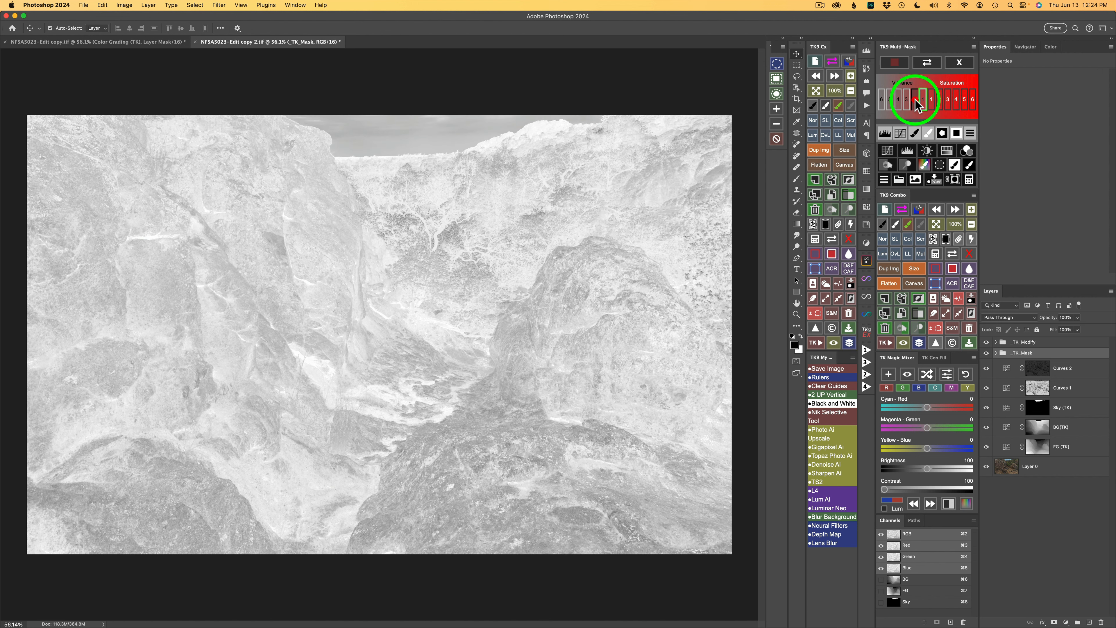
{"action": "left_click", "coordinate": [916, 100]}
{"action": "left_click", "coordinate": [907, 101]}
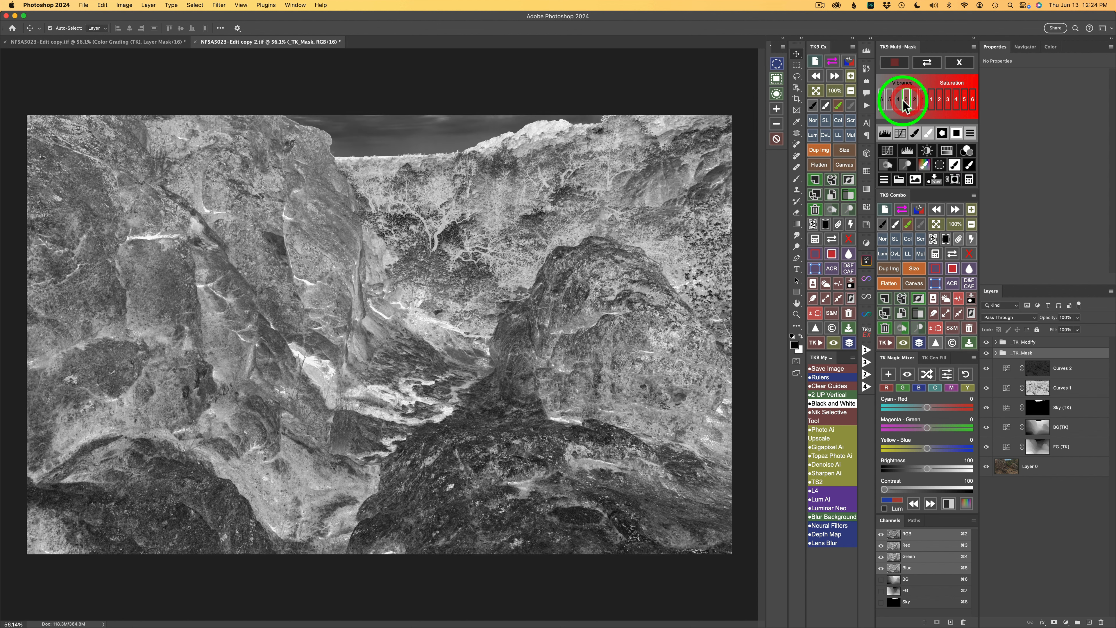
{"action": "left_click", "coordinate": [898, 101]}
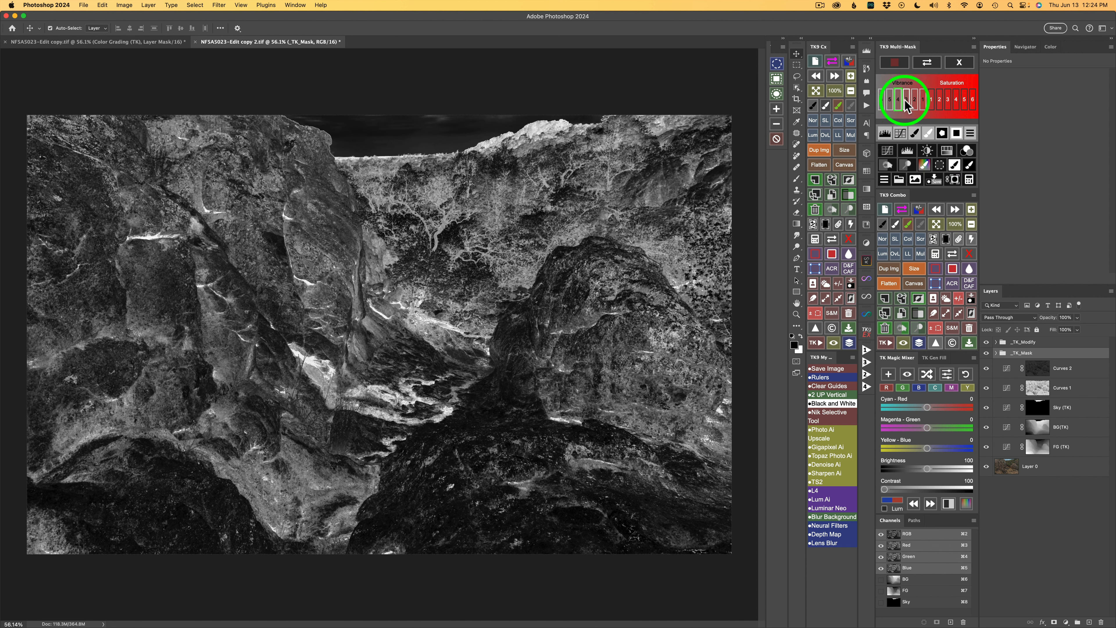
{"action": "left_click", "coordinate": [907, 101]}
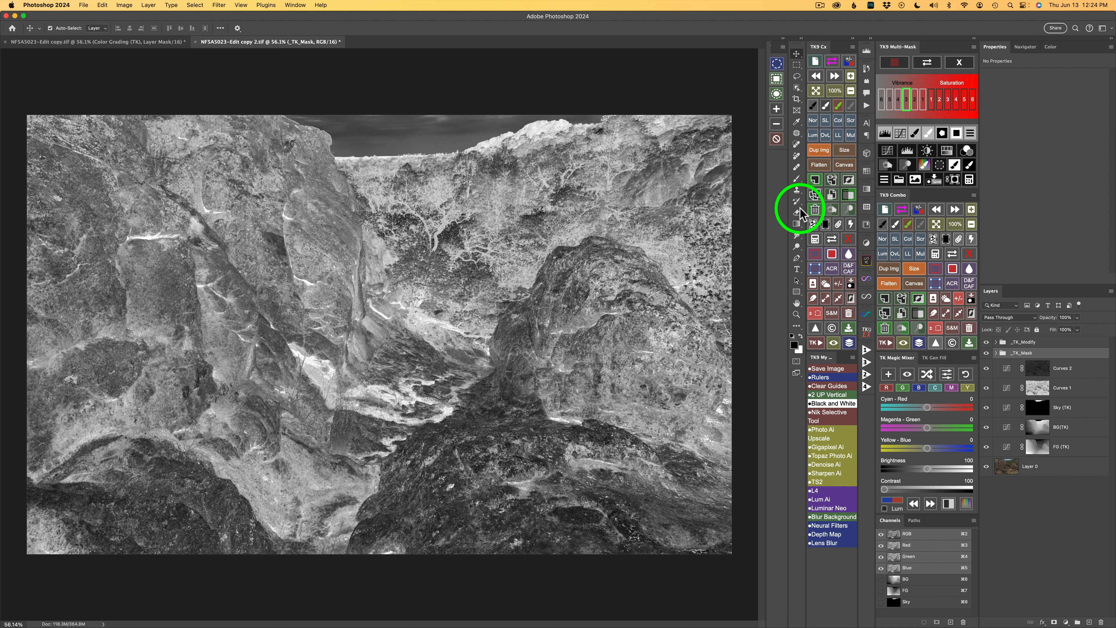
{"action": "left_click", "coordinate": [949, 150]}
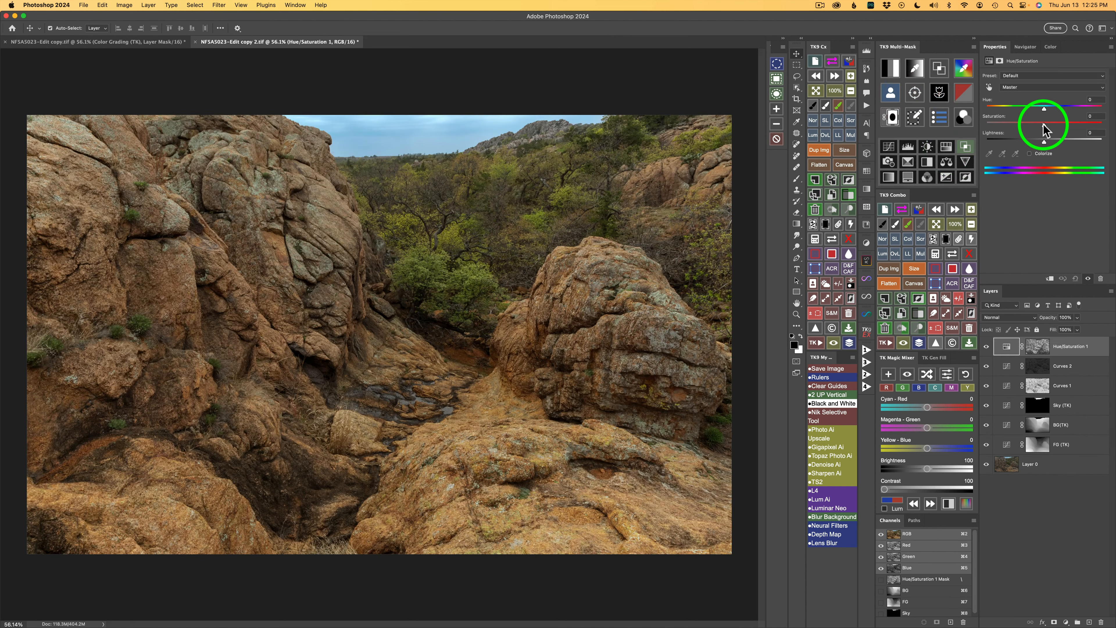
Step: Raise the Hue/Saturation layer's master saturation to +25 and toggle the layer to compare
{"action": "left_click_drag", "start_coordinate": [1044, 126], "coordinate": [1062, 129]}
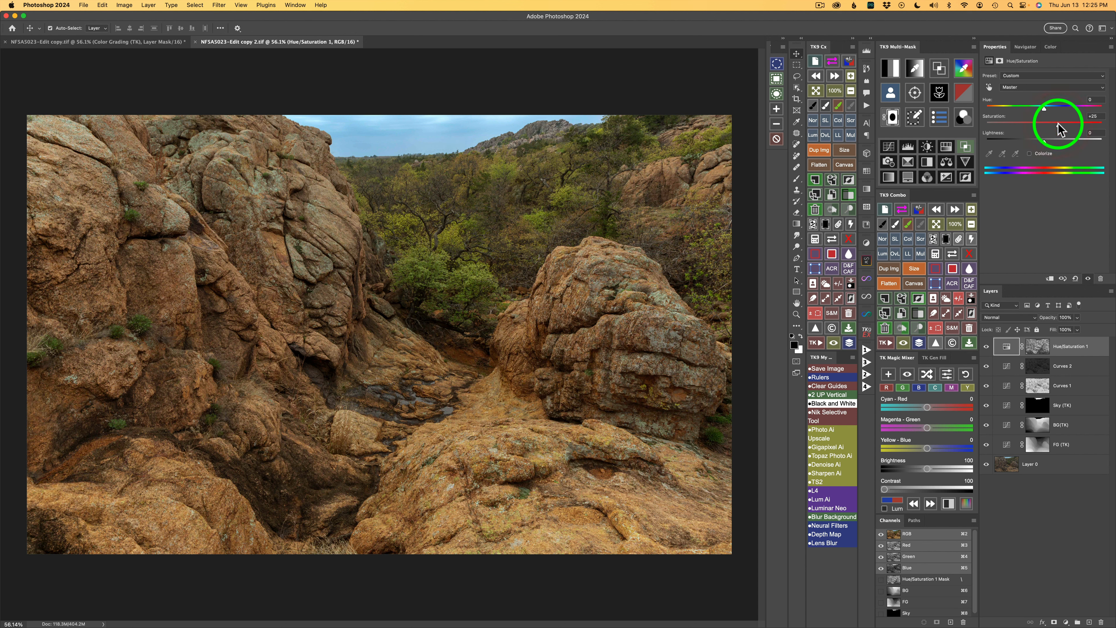
{"action": "left_click", "coordinate": [987, 347]}
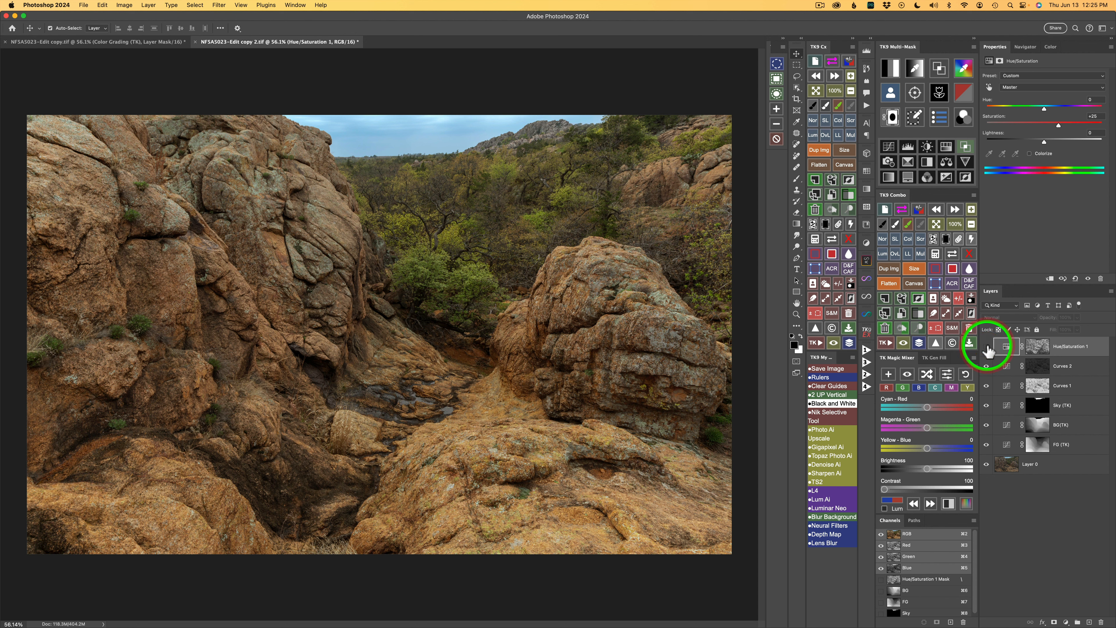
{"action": "left_click", "coordinate": [987, 346]}
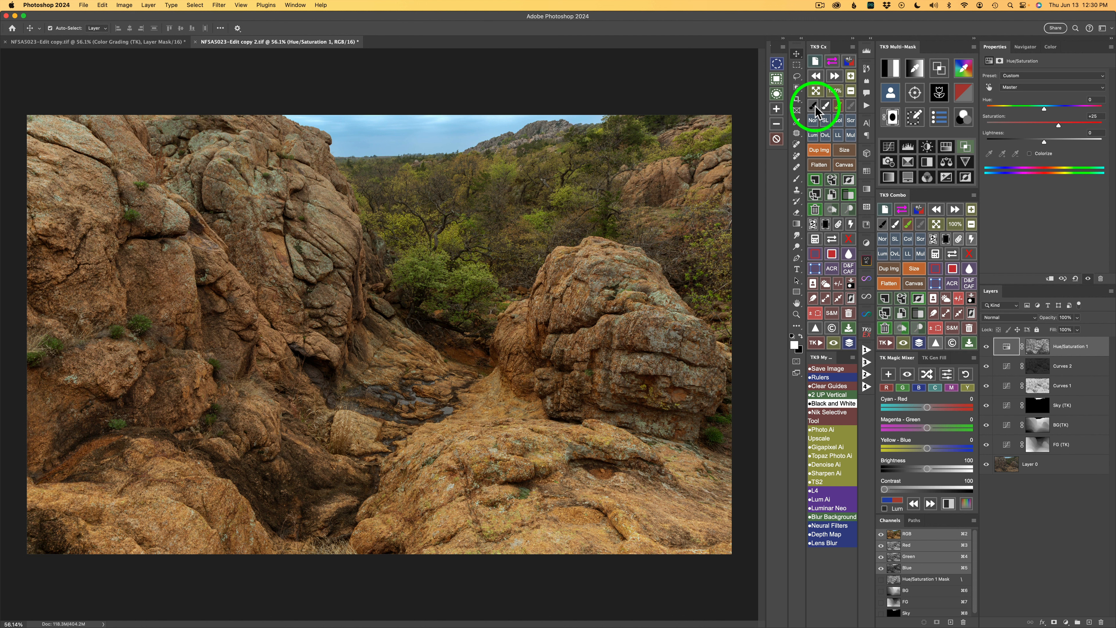
Step: Sample the green foliage in the canyon as the foreground color for a color mask
{"action": "left_click", "coordinate": [964, 69]}
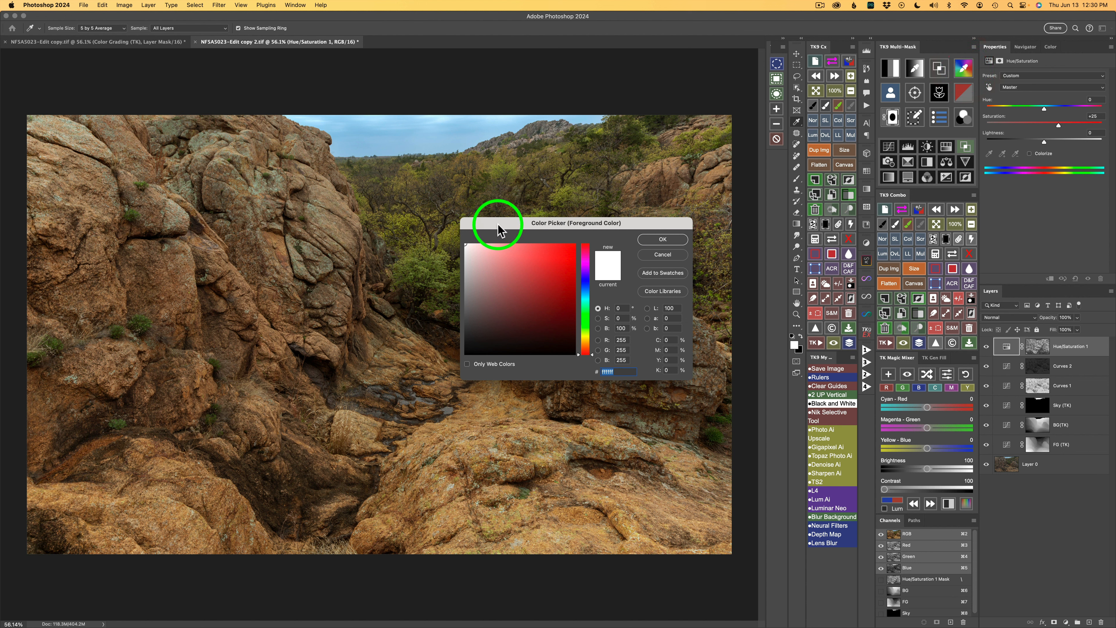
{"action": "left_click_drag", "start_coordinate": [495, 222], "coordinate": [523, 220]}
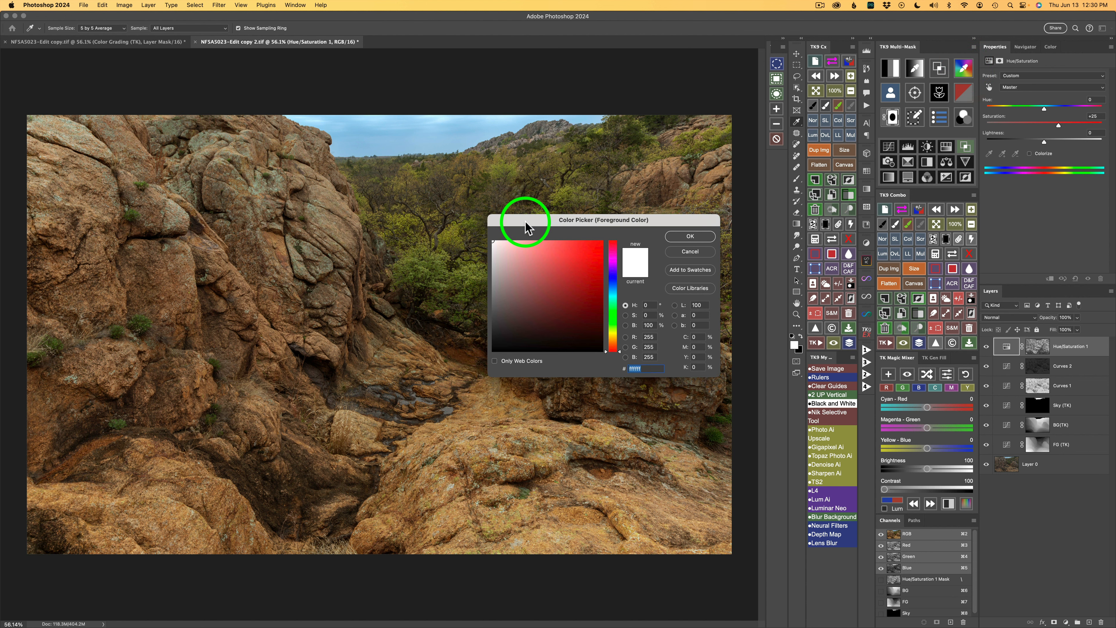
{"action": "left_click", "coordinate": [455, 229]}
{"action": "left_click", "coordinate": [682, 238]}
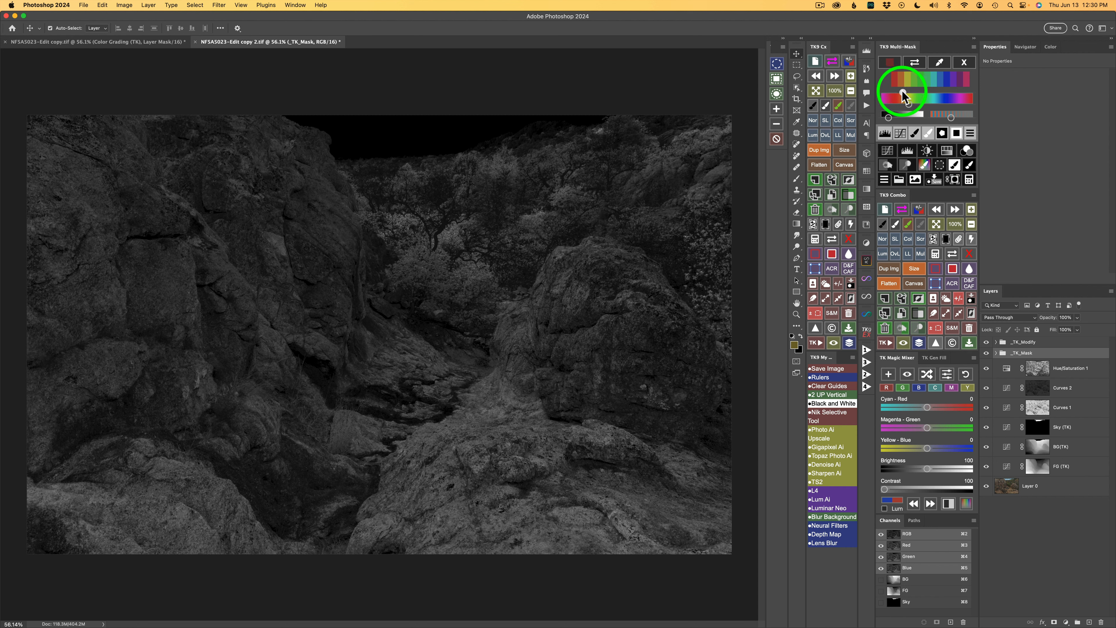
Step: Refine the color-range mask of the greenery and create a Dodge (white paint) layer from it
{"action": "mouse_move", "coordinate": [903, 94]}
{"action": "left_mouse_down"}
{"action": "mouse_move", "coordinate": [888, 118]}
{"action": "mouse_move", "coordinate": [904, 116]}
{"action": "left_mouse_up"}
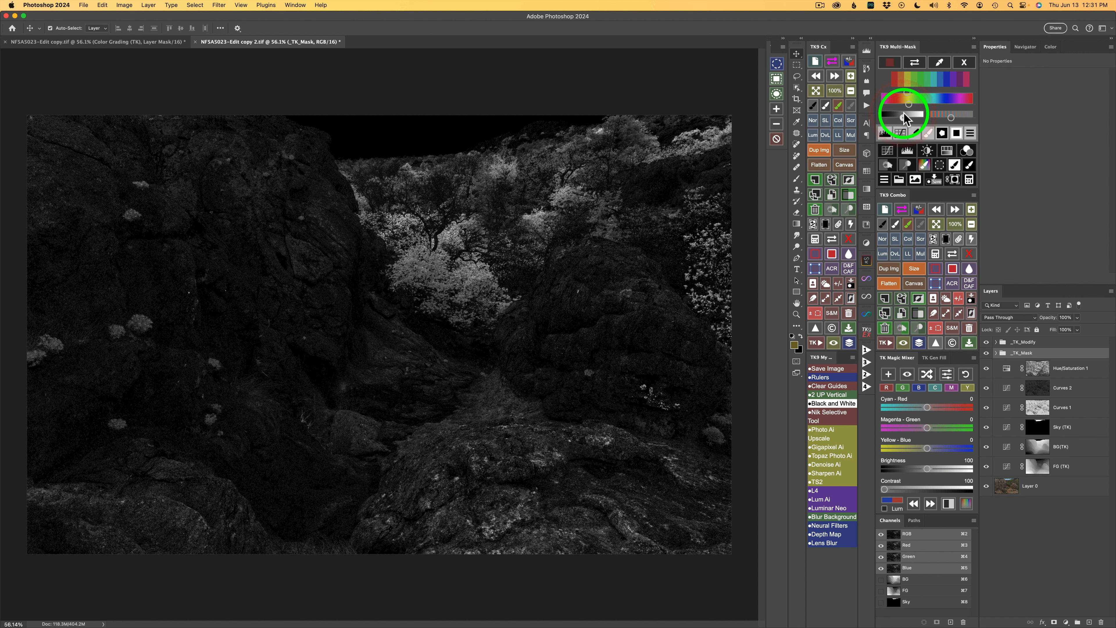
{"action": "left_click", "coordinate": [905, 114]}
{"action": "left_click", "coordinate": [908, 167]}
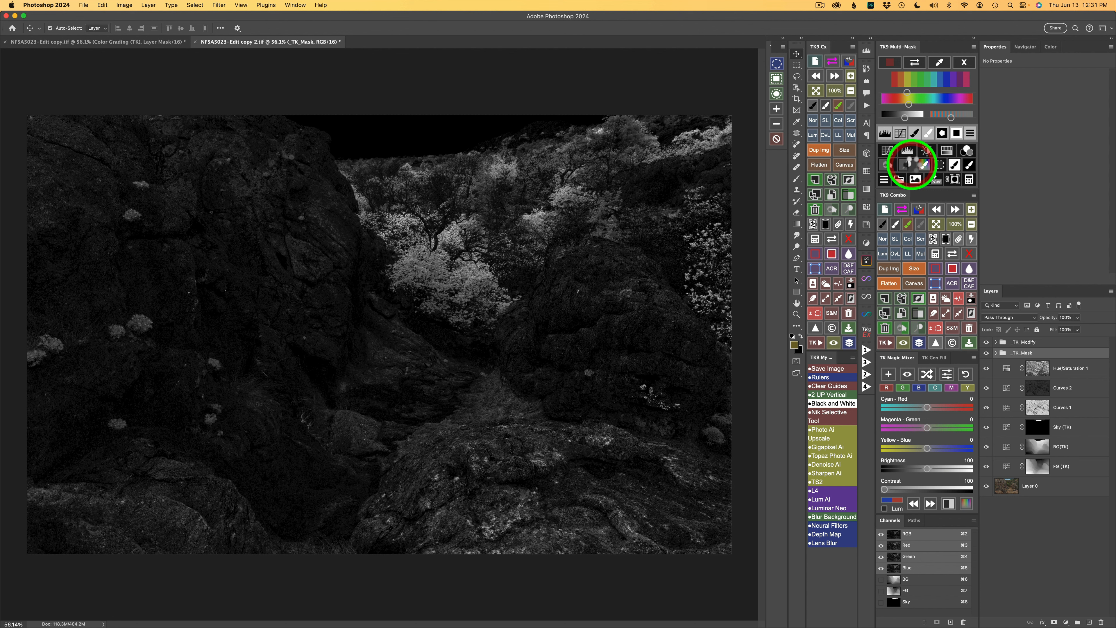
{"action": "left_click", "coordinate": [910, 164]}
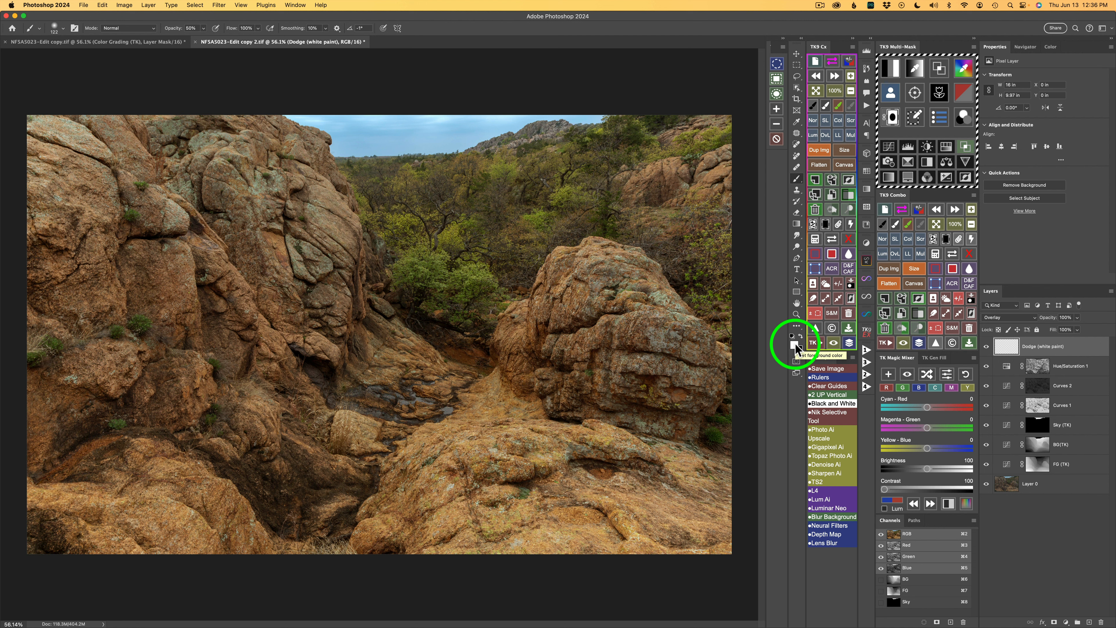
Step: Sample a yellow-green foreground color (837e30) from the foliage in the canyon
{"action": "left_click", "coordinate": [908, 228]}
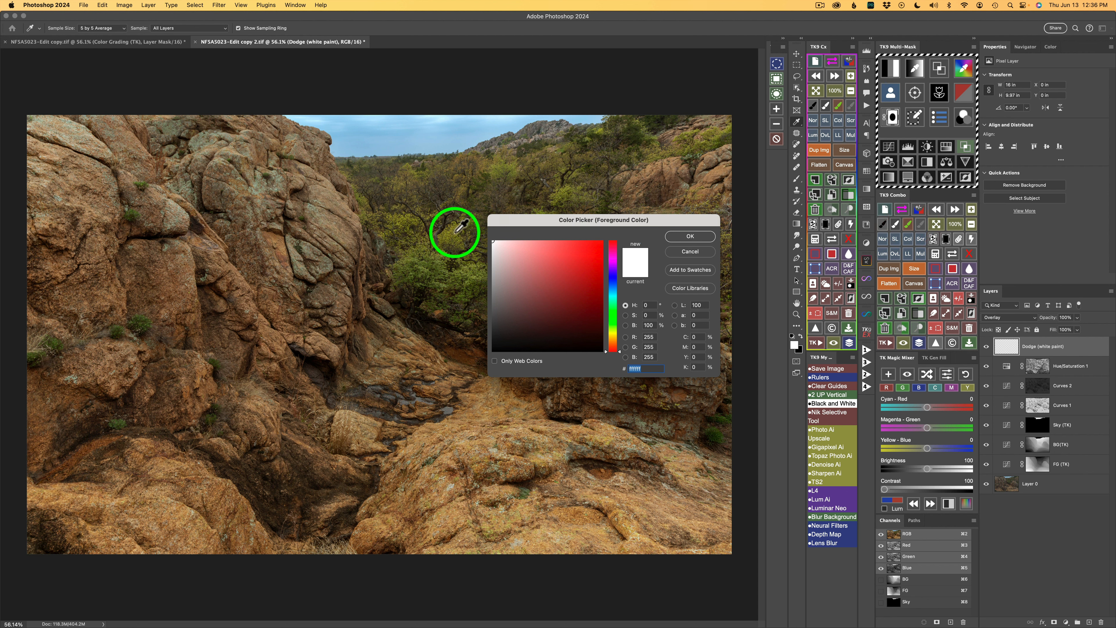
{"action": "left_click_drag", "start_coordinate": [455, 231], "coordinate": [564, 243]}
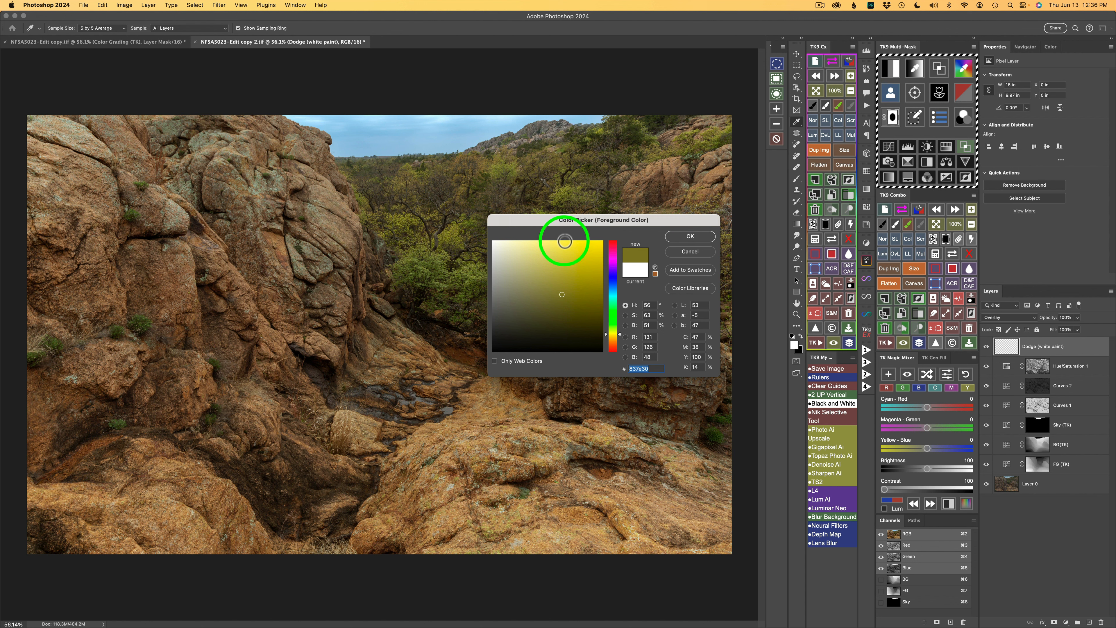
{"action": "left_click_drag", "start_coordinate": [564, 241], "coordinate": [565, 242]}
{"action": "left_click", "coordinate": [688, 238]}
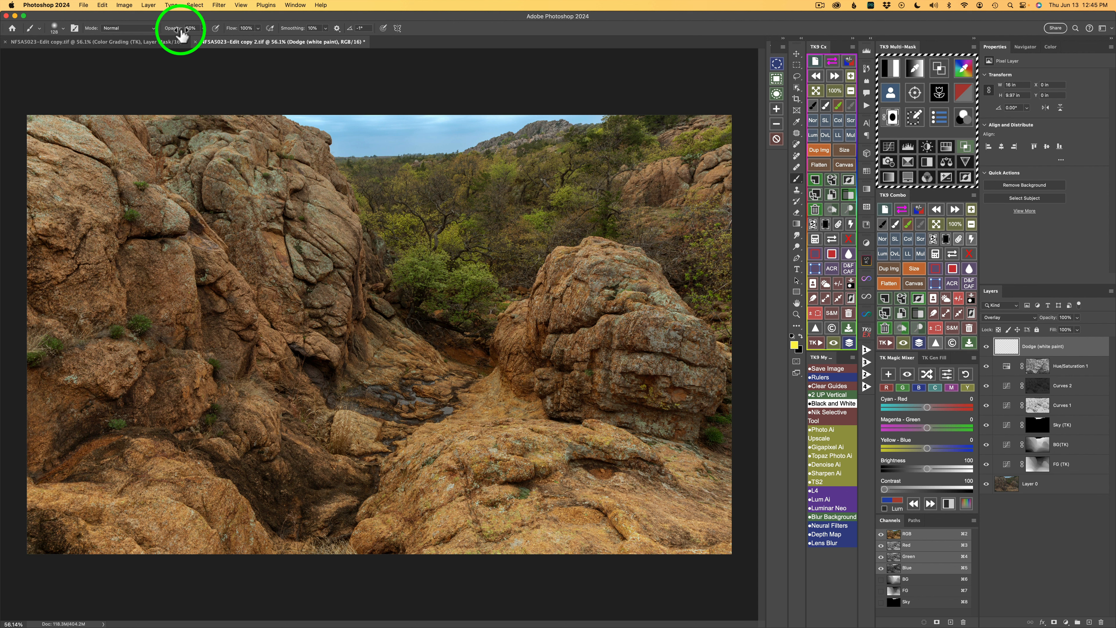
Step: Set brush opacity to 20% and paint the yellow-green over the foliage and grass tufts on the Dodge layer
{"action": "left_click_drag", "start_coordinate": [182, 35], "coordinate": [178, 34]}
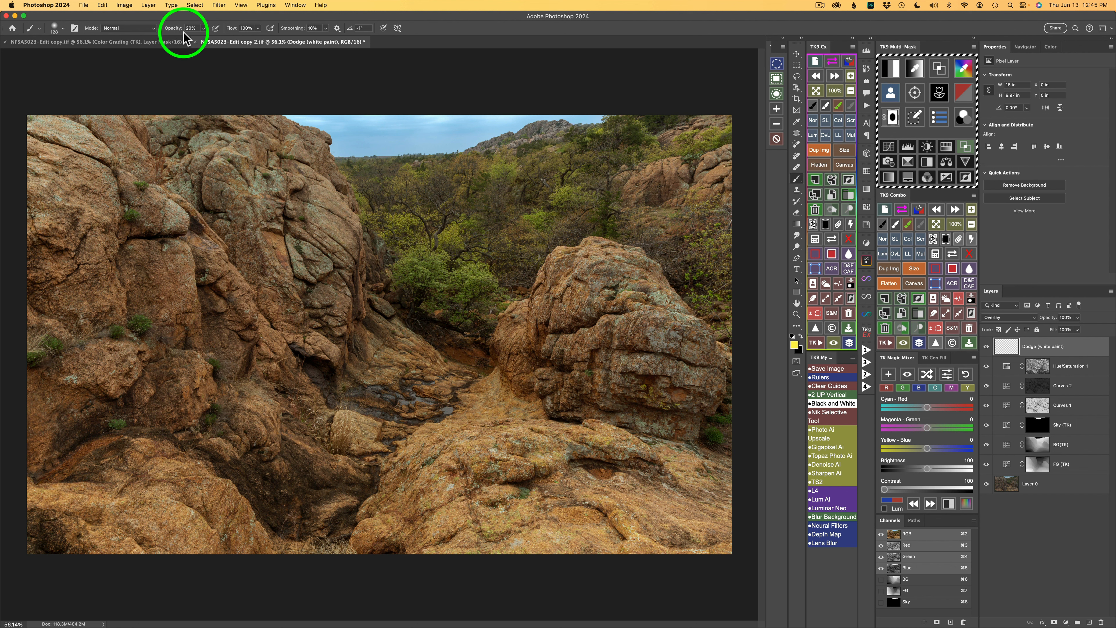
{"action": "mouse_move", "coordinate": [466, 223]}
{"action": "left_mouse_down"}
{"action": "mouse_move", "coordinate": [451, 227]}
{"action": "mouse_move", "coordinate": [456, 245]}
{"action": "mouse_move", "coordinate": [449, 237]}
{"action": "mouse_move", "coordinate": [479, 277]}
{"action": "left_mouse_up"}
{"action": "left_click_drag", "start_coordinate": [475, 272], "coordinate": [468, 268]}
{"action": "mouse_move", "coordinate": [464, 269]}
{"action": "left_mouse_down"}
{"action": "mouse_move", "coordinate": [491, 283]}
{"action": "mouse_move", "coordinate": [418, 252]}
{"action": "mouse_move", "coordinate": [426, 246]}
{"action": "mouse_move", "coordinate": [387, 230]}
{"action": "left_mouse_up"}
{"action": "mouse_move", "coordinate": [408, 168]}
{"action": "left_mouse_down"}
{"action": "mouse_move", "coordinate": [419, 176]}
{"action": "mouse_move", "coordinate": [359, 192]}
{"action": "mouse_move", "coordinate": [366, 203]}
{"action": "left_mouse_up"}
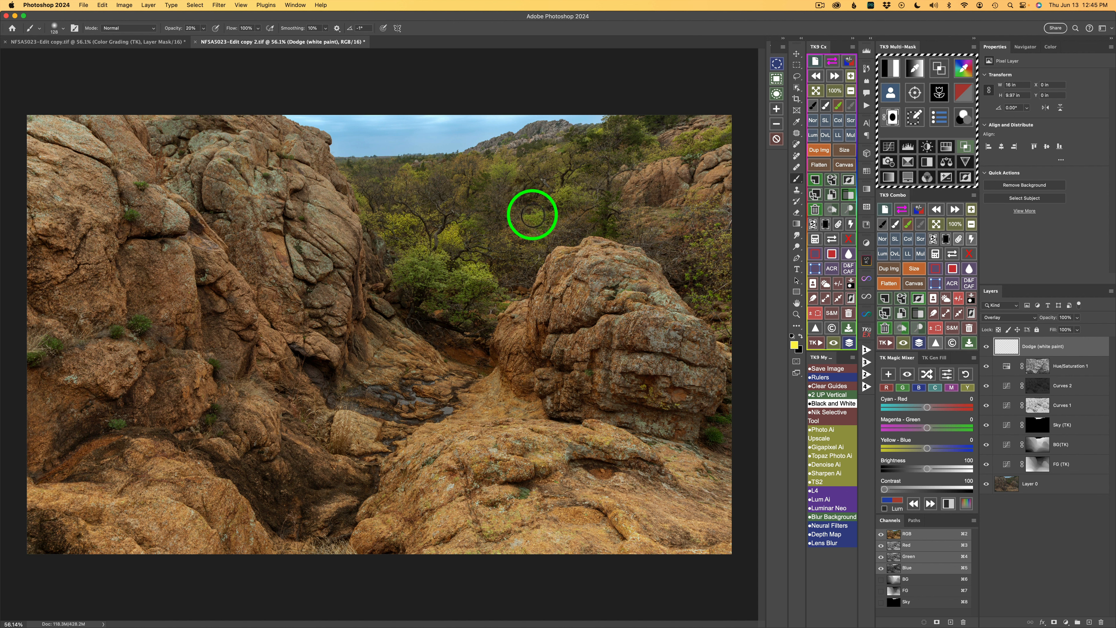
{"action": "left_click_drag", "start_coordinate": [538, 213], "coordinate": [565, 189]}
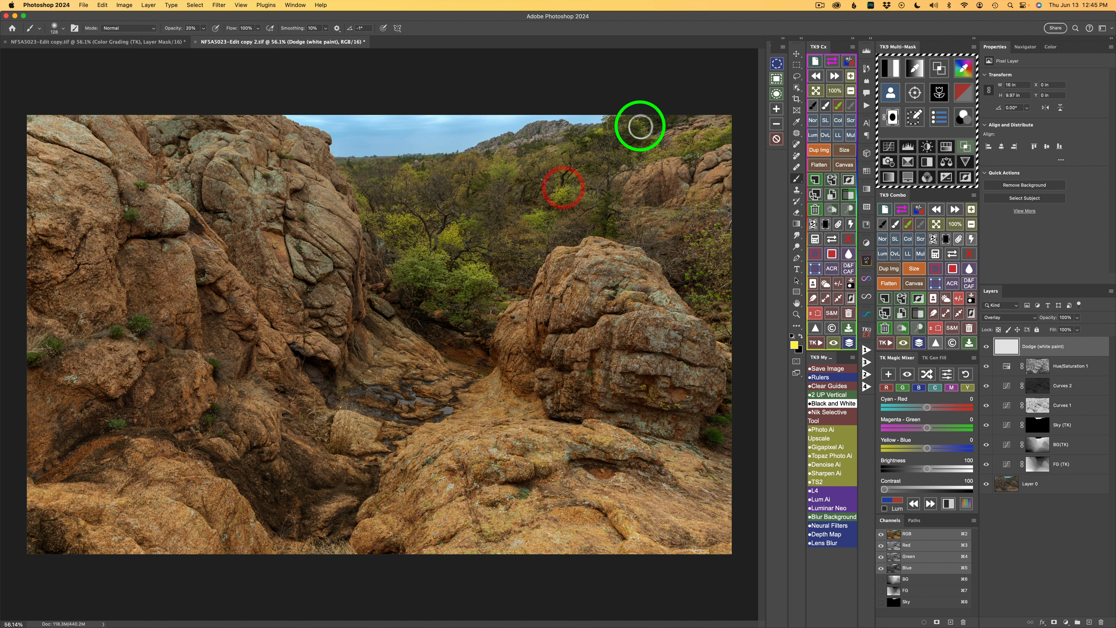
{"action": "left_click_drag", "start_coordinate": [641, 127], "coordinate": [597, 130]}
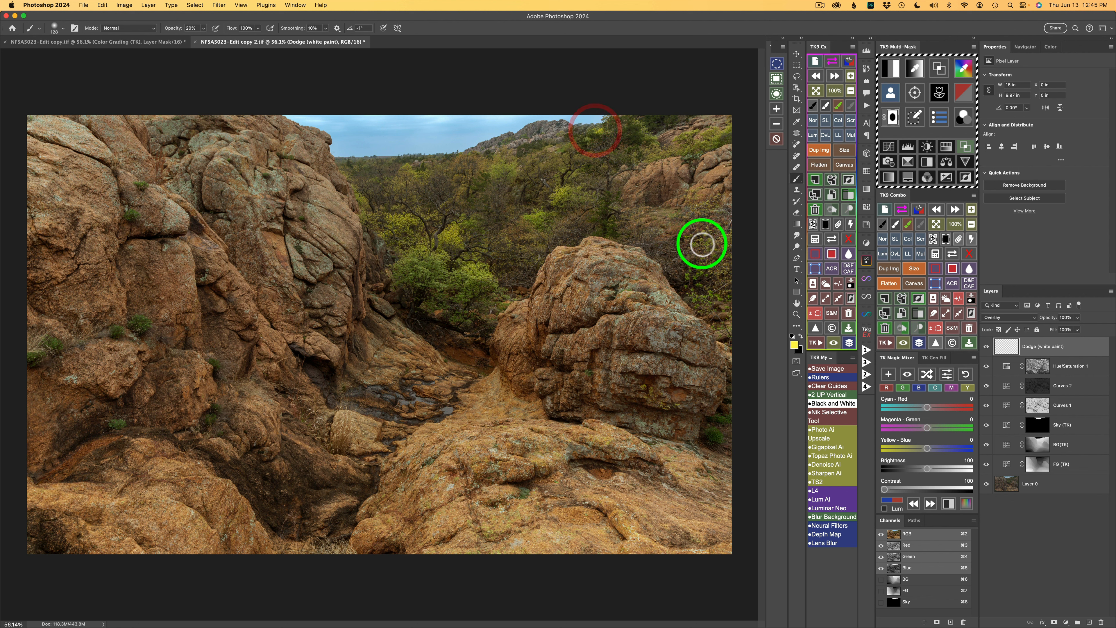
{"action": "mouse_move", "coordinate": [702, 245]}
{"action": "left_mouse_down"}
{"action": "mouse_move", "coordinate": [717, 231]}
{"action": "mouse_move", "coordinate": [708, 264]}
{"action": "mouse_move", "coordinate": [720, 267]}
{"action": "mouse_move", "coordinate": [690, 302]}
{"action": "left_mouse_up"}
{"action": "left_click_drag", "start_coordinate": [718, 438], "coordinate": [703, 425]}
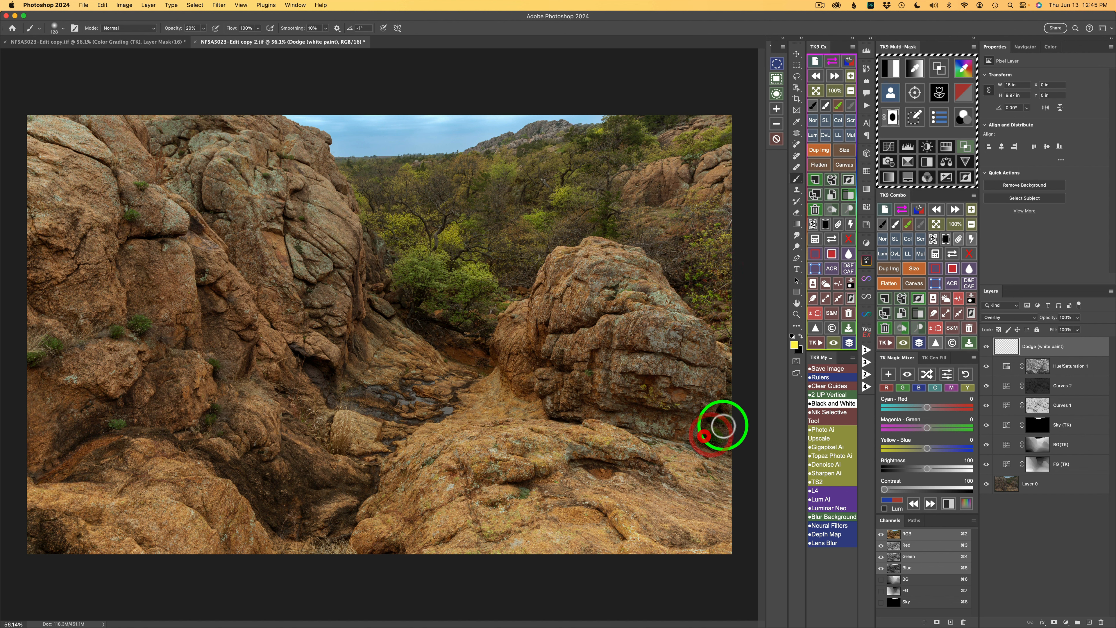
{"action": "mouse_move", "coordinate": [137, 327]}
{"action": "left_mouse_down"}
{"action": "mouse_move", "coordinate": [107, 329]}
{"action": "mouse_move", "coordinate": [49, 351]}
{"action": "mouse_move", "coordinate": [43, 343]}
{"action": "mouse_move", "coordinate": [53, 343]}
{"action": "mouse_move", "coordinate": [27, 364]}
{"action": "left_mouse_up"}
{"action": "left_click_drag", "start_coordinate": [109, 427], "coordinate": [105, 429]}
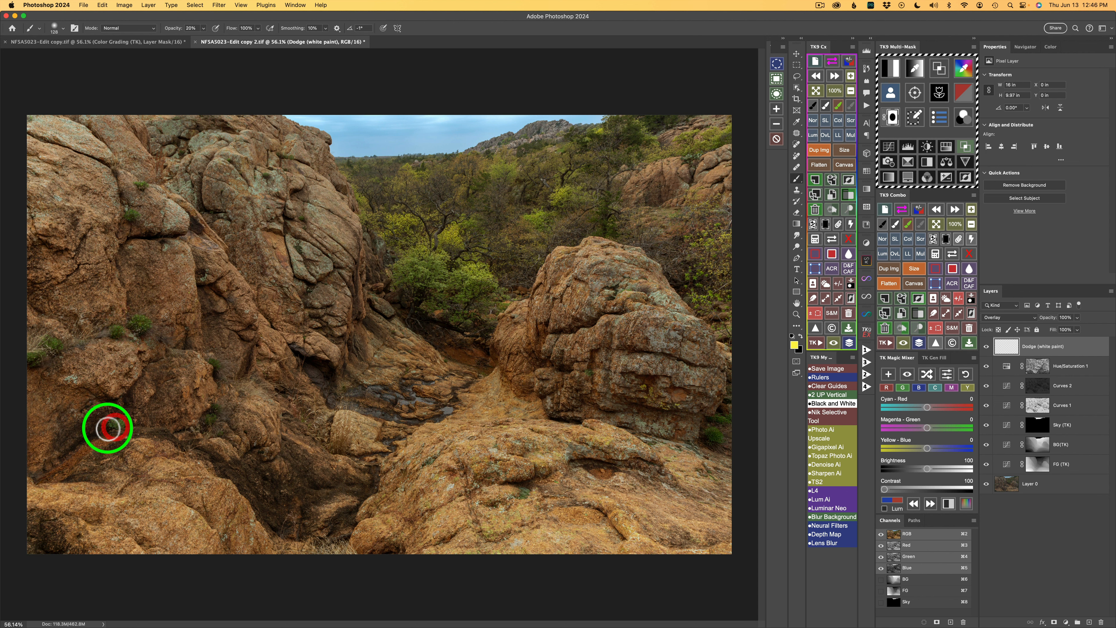
{"action": "left_click_drag", "start_coordinate": [204, 422], "coordinate": [212, 411]}
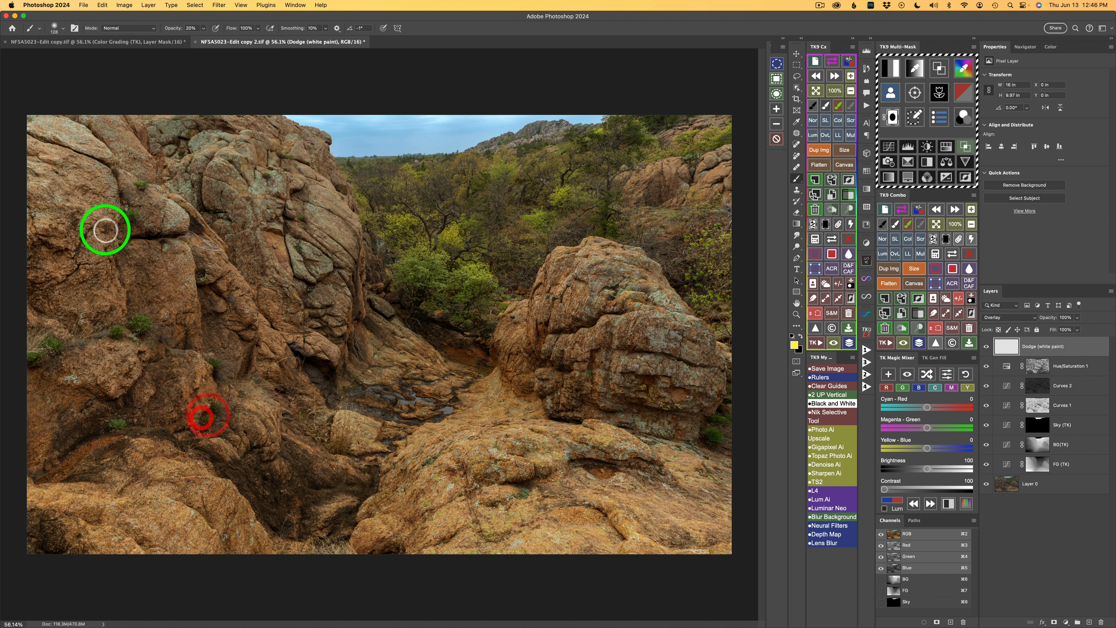
{"action": "mouse_move", "coordinate": [132, 214]}
{"action": "left_mouse_down"}
{"action": "mouse_move", "coordinate": [142, 187]}
{"action": "mouse_move", "coordinate": [431, 264]}
{"action": "mouse_move", "coordinate": [425, 273]}
{"action": "left_mouse_up"}
{"action": "mouse_move", "coordinate": [463, 294]}
{"action": "left_mouse_down"}
{"action": "mouse_move", "coordinate": [456, 301]}
{"action": "mouse_move", "coordinate": [411, 279]}
{"action": "mouse_move", "coordinate": [391, 286]}
{"action": "mouse_move", "coordinate": [405, 274]}
{"action": "mouse_move", "coordinate": [393, 280]}
{"action": "left_mouse_up"}
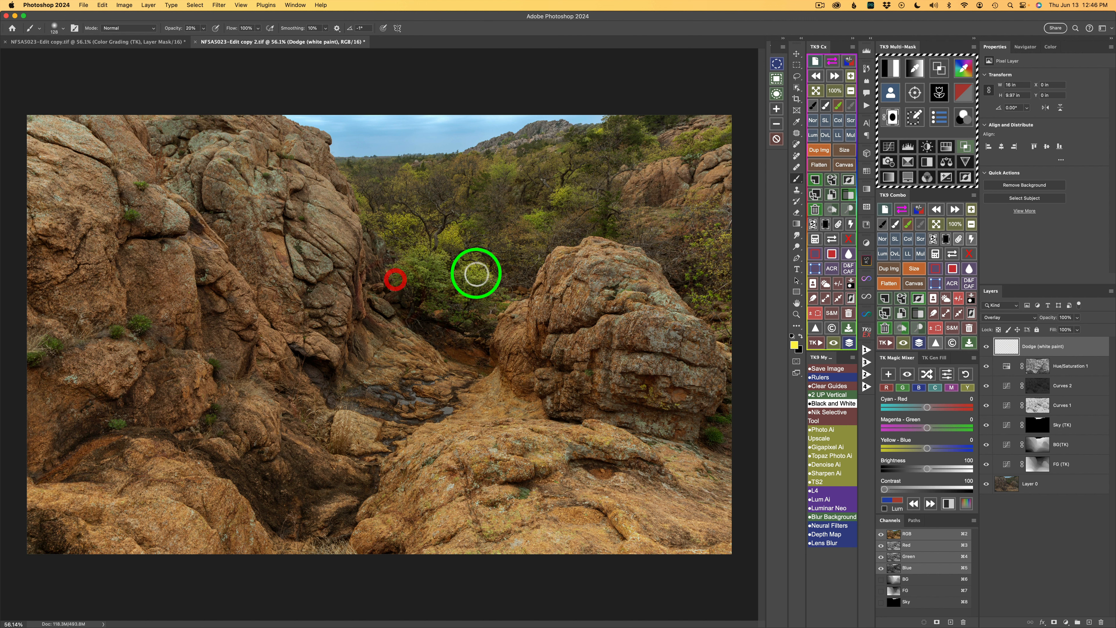
{"action": "mouse_move", "coordinate": [684, 247]}
{"action": "left_mouse_down"}
{"action": "mouse_move", "coordinate": [707, 241]}
{"action": "mouse_move", "coordinate": [692, 232]}
{"action": "left_mouse_up"}
{"action": "mouse_move", "coordinate": [610, 140]}
{"action": "left_mouse_down"}
{"action": "mouse_move", "coordinate": [641, 119]}
{"action": "mouse_move", "coordinate": [647, 141]}
{"action": "left_mouse_up"}
{"action": "mouse_move", "coordinate": [650, 141]}
{"action": "left_mouse_down"}
{"action": "mouse_move", "coordinate": [716, 132]}
{"action": "mouse_move", "coordinate": [703, 145]}
{"action": "mouse_move", "coordinate": [680, 137]}
{"action": "mouse_move", "coordinate": [671, 156]}
{"action": "mouse_move", "coordinate": [638, 167]}
{"action": "left_mouse_up"}
{"action": "left_click_drag", "start_coordinate": [633, 176], "coordinate": [613, 202]}
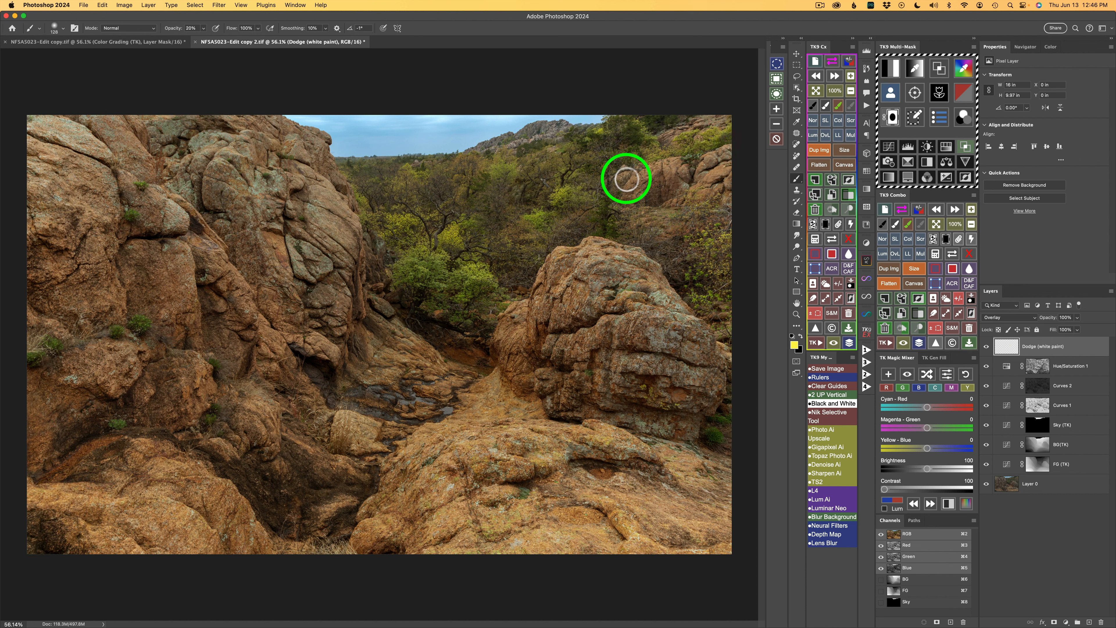
{"action": "left_click_drag", "start_coordinate": [1012, 351], "coordinate": [987, 352]}
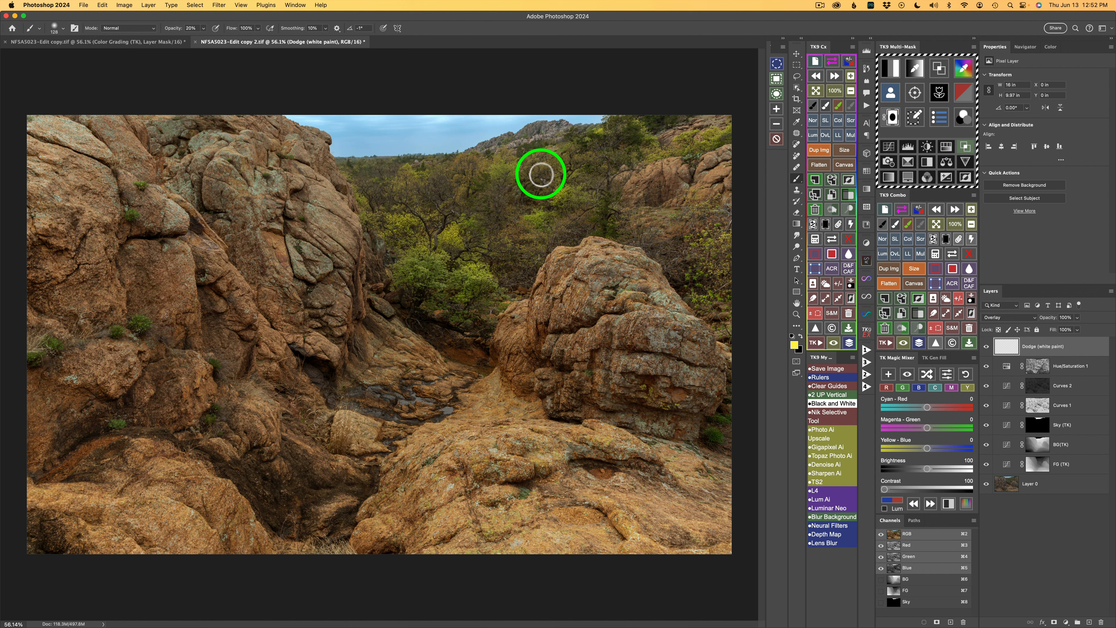
Step: Preview luminosity masks of the image and create a Burn (black paint) layer from the chosen darks mask
{"action": "left_click", "coordinate": [892, 71]}
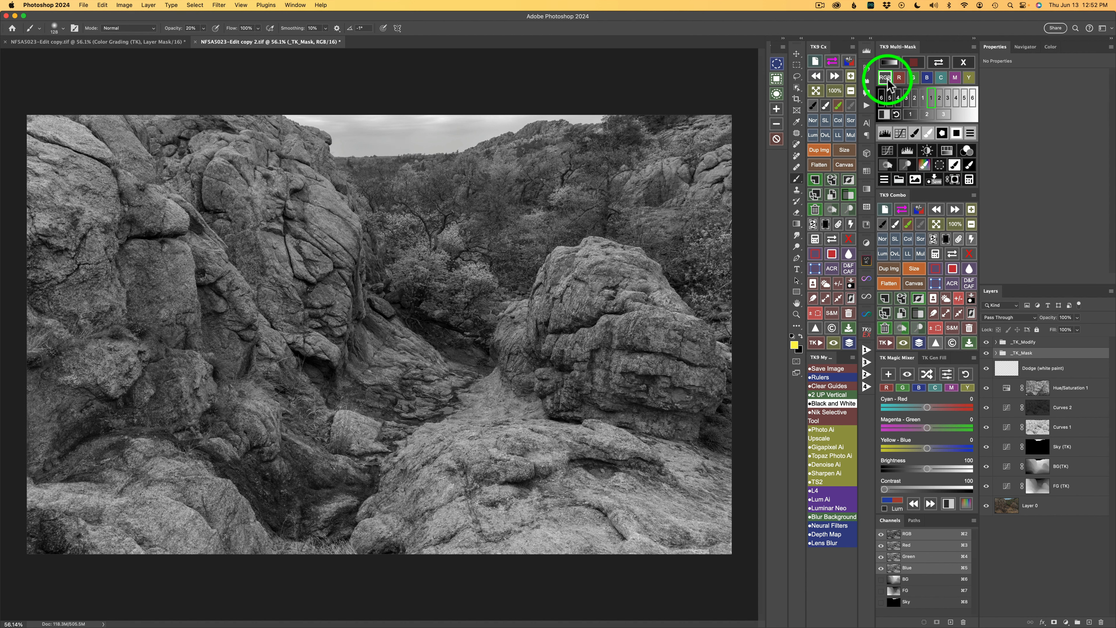
{"action": "left_click", "coordinate": [916, 97]}
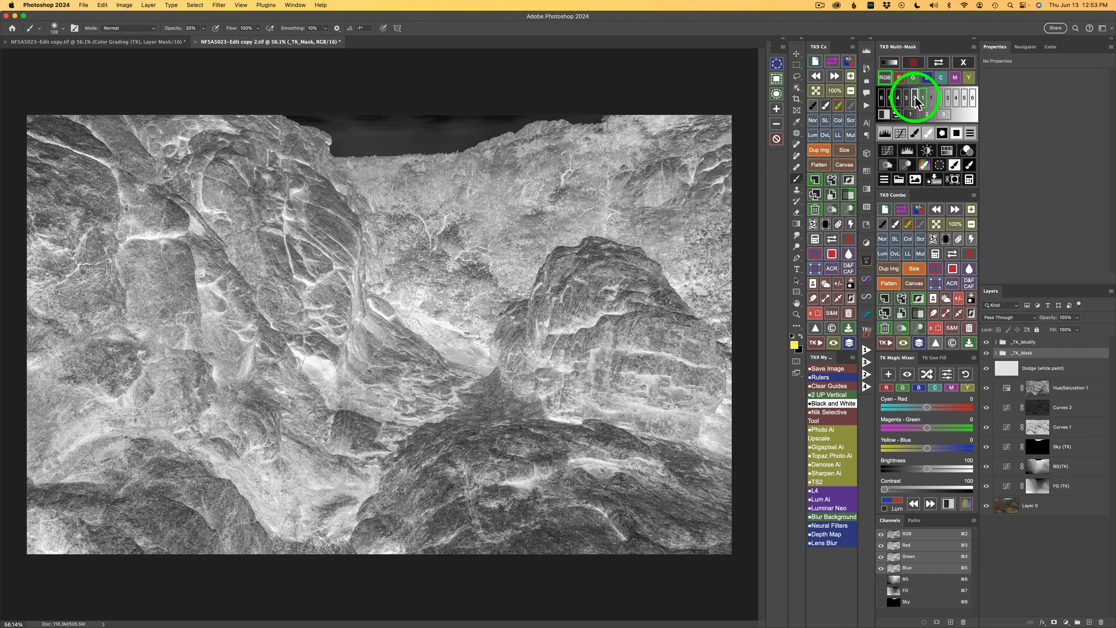
{"action": "left_click", "coordinate": [908, 98]}
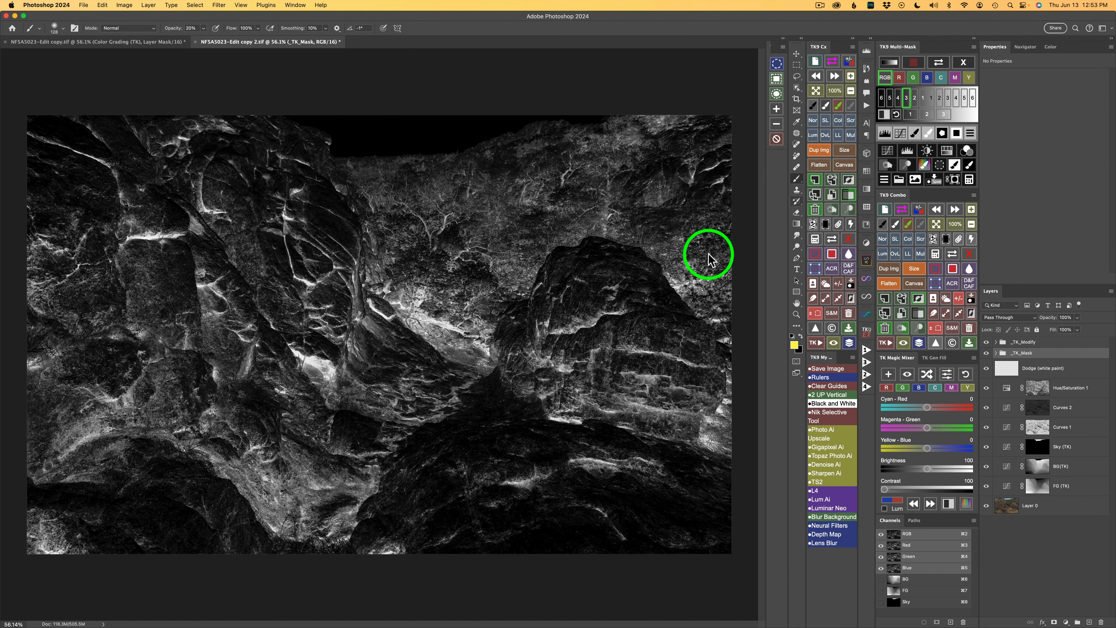
{"action": "left_click", "coordinate": [914, 98]}
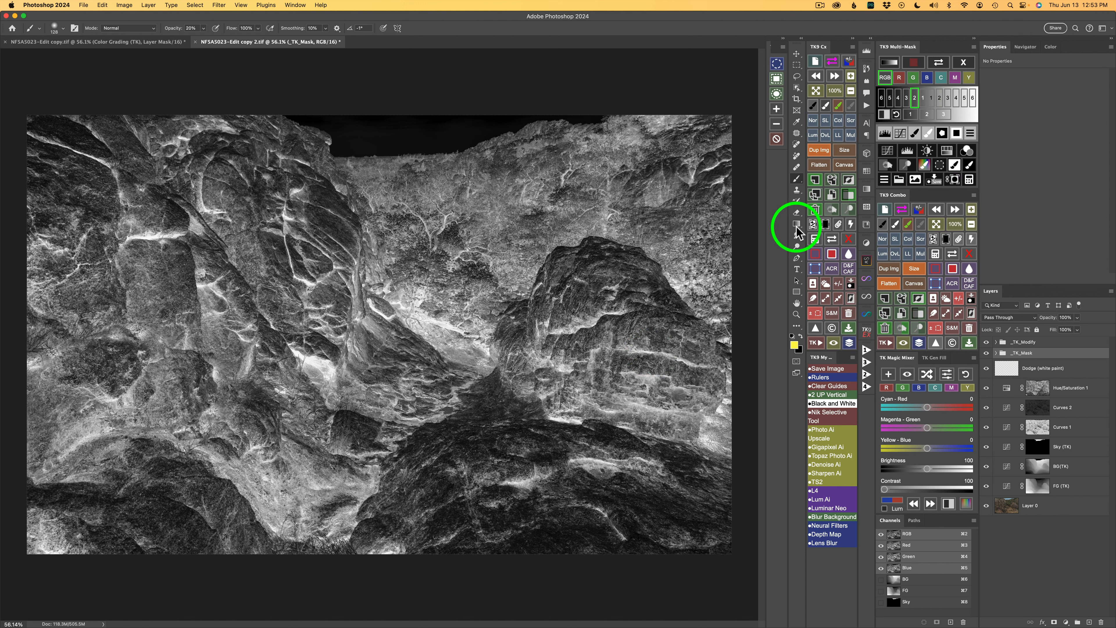
{"action": "left_click", "coordinate": [884, 179]}
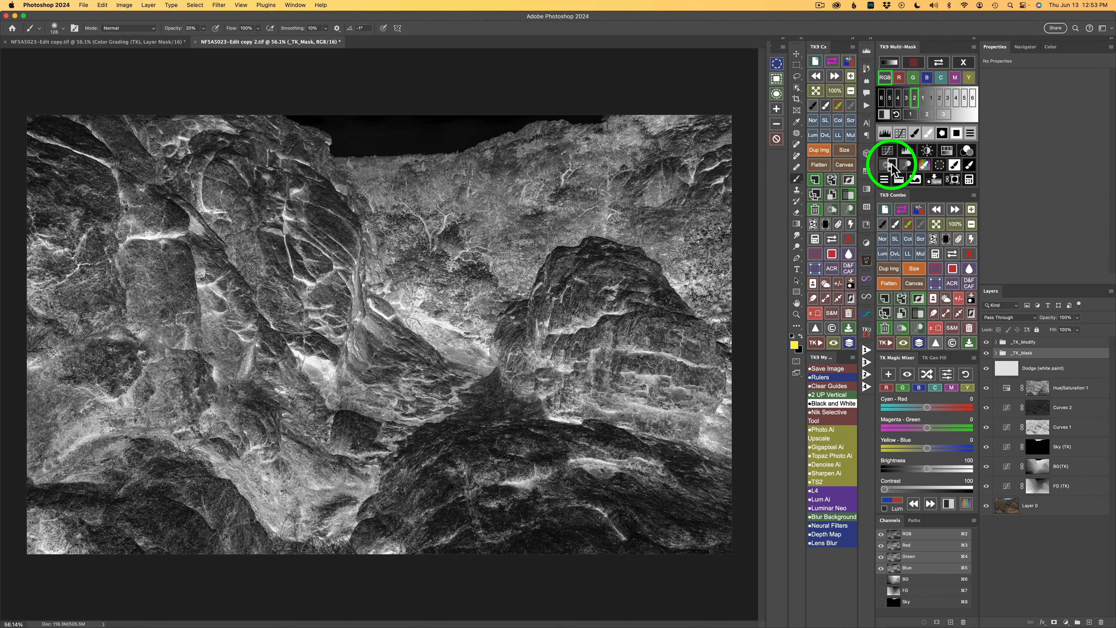
{"action": "left_click", "coordinate": [892, 166]}
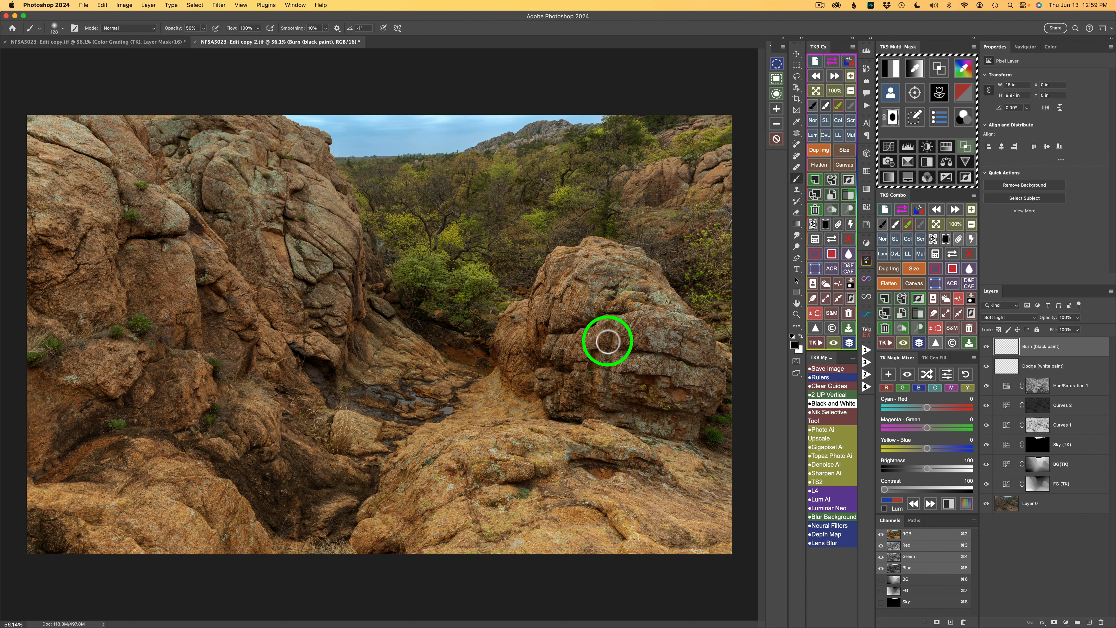
Step: Paint over the right boulder, foreground rocks and canyon floor on the Burn layer at 50% opacity to darken them
{"action": "mouse_move", "coordinate": [608, 342]}
{"action": "left_mouse_down"}
{"action": "mouse_move", "coordinate": [587, 373]}
{"action": "mouse_move", "coordinate": [612, 352]}
{"action": "mouse_move", "coordinate": [608, 391]}
{"action": "mouse_move", "coordinate": [658, 348]}
{"action": "mouse_move", "coordinate": [641, 336]}
{"action": "mouse_move", "coordinate": [627, 346]}
{"action": "mouse_move", "coordinate": [645, 331]}
{"action": "mouse_move", "coordinate": [637, 346]}
{"action": "mouse_move", "coordinate": [651, 358]}
{"action": "mouse_move", "coordinate": [625, 354]}
{"action": "mouse_move", "coordinate": [674, 354]}
{"action": "mouse_move", "coordinate": [615, 361]}
{"action": "mouse_move", "coordinate": [636, 384]}
{"action": "mouse_move", "coordinate": [656, 360]}
{"action": "mouse_move", "coordinate": [623, 358]}
{"action": "mouse_move", "coordinate": [718, 365]}
{"action": "mouse_move", "coordinate": [733, 385]}
{"action": "mouse_move", "coordinate": [713, 371]}
{"action": "mouse_move", "coordinate": [719, 401]}
{"action": "mouse_move", "coordinate": [708, 380]}
{"action": "mouse_move", "coordinate": [708, 411]}
{"action": "mouse_move", "coordinate": [670, 427]}
{"action": "mouse_move", "coordinate": [690, 424]}
{"action": "mouse_move", "coordinate": [679, 439]}
{"action": "mouse_move", "coordinate": [560, 417]}
{"action": "left_mouse_up"}
{"action": "mouse_move", "coordinate": [623, 463]}
{"action": "left_mouse_down"}
{"action": "mouse_move", "coordinate": [718, 500]}
{"action": "mouse_move", "coordinate": [671, 496]}
{"action": "mouse_move", "coordinate": [747, 502]}
{"action": "mouse_move", "coordinate": [694, 493]}
{"action": "mouse_move", "coordinate": [731, 498]}
{"action": "mouse_move", "coordinate": [710, 492]}
{"action": "mouse_move", "coordinate": [715, 474]}
{"action": "mouse_move", "coordinate": [738, 491]}
{"action": "mouse_move", "coordinate": [697, 452]}
{"action": "mouse_move", "coordinate": [737, 461]}
{"action": "mouse_move", "coordinate": [699, 533]}
{"action": "mouse_move", "coordinate": [668, 538]}
{"action": "mouse_move", "coordinate": [711, 533]}
{"action": "left_mouse_up"}
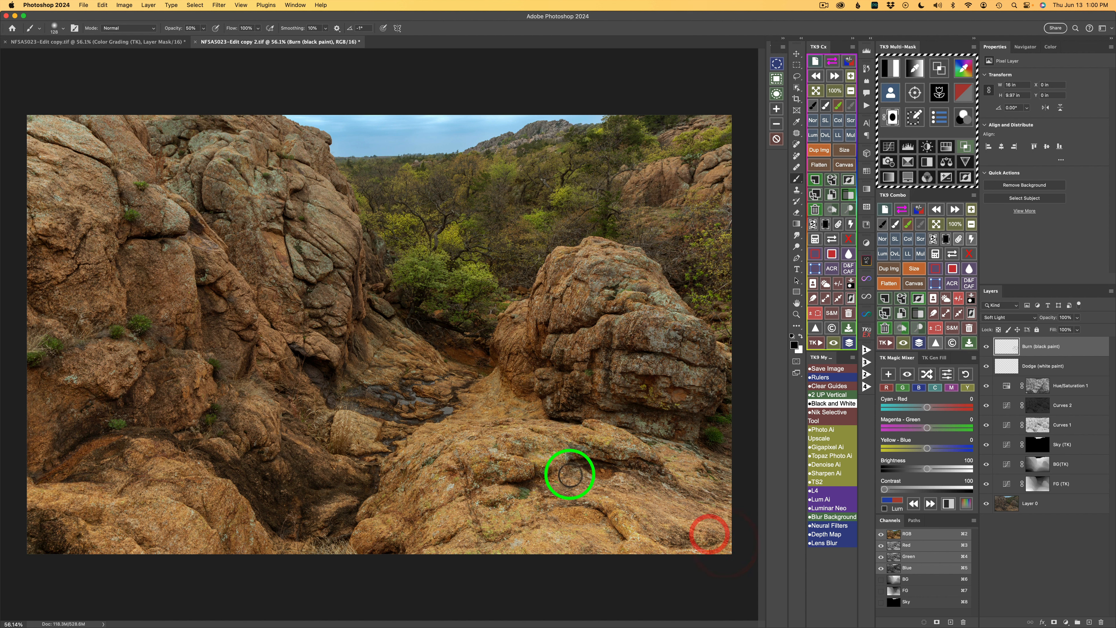
{"action": "mouse_move", "coordinate": [600, 487]}
{"action": "left_mouse_down"}
{"action": "mouse_move", "coordinate": [535, 488]}
{"action": "mouse_move", "coordinate": [569, 491]}
{"action": "mouse_move", "coordinate": [523, 513]}
{"action": "mouse_move", "coordinate": [514, 502]}
{"action": "mouse_move", "coordinate": [497, 507]}
{"action": "mouse_move", "coordinate": [536, 525]}
{"action": "mouse_move", "coordinate": [482, 538]}
{"action": "mouse_move", "coordinate": [515, 529]}
{"action": "mouse_move", "coordinate": [459, 538]}
{"action": "mouse_move", "coordinate": [458, 498]}
{"action": "mouse_move", "coordinate": [421, 521]}
{"action": "mouse_move", "coordinate": [404, 505]}
{"action": "mouse_move", "coordinate": [392, 513]}
{"action": "mouse_move", "coordinate": [411, 468]}
{"action": "mouse_move", "coordinate": [387, 492]}
{"action": "left_mouse_up"}
{"action": "mouse_move", "coordinate": [436, 457]}
{"action": "left_mouse_down"}
{"action": "mouse_move", "coordinate": [466, 438]}
{"action": "mouse_move", "coordinate": [417, 464]}
{"action": "mouse_move", "coordinate": [512, 424]}
{"action": "left_mouse_up"}
{"action": "mouse_move", "coordinate": [427, 456]}
{"action": "left_mouse_down"}
{"action": "mouse_move", "coordinate": [511, 425]}
{"action": "mouse_move", "coordinate": [459, 428]}
{"action": "mouse_move", "coordinate": [481, 398]}
{"action": "left_mouse_up"}
{"action": "left_click_drag", "start_coordinate": [457, 432], "coordinate": [474, 408]}
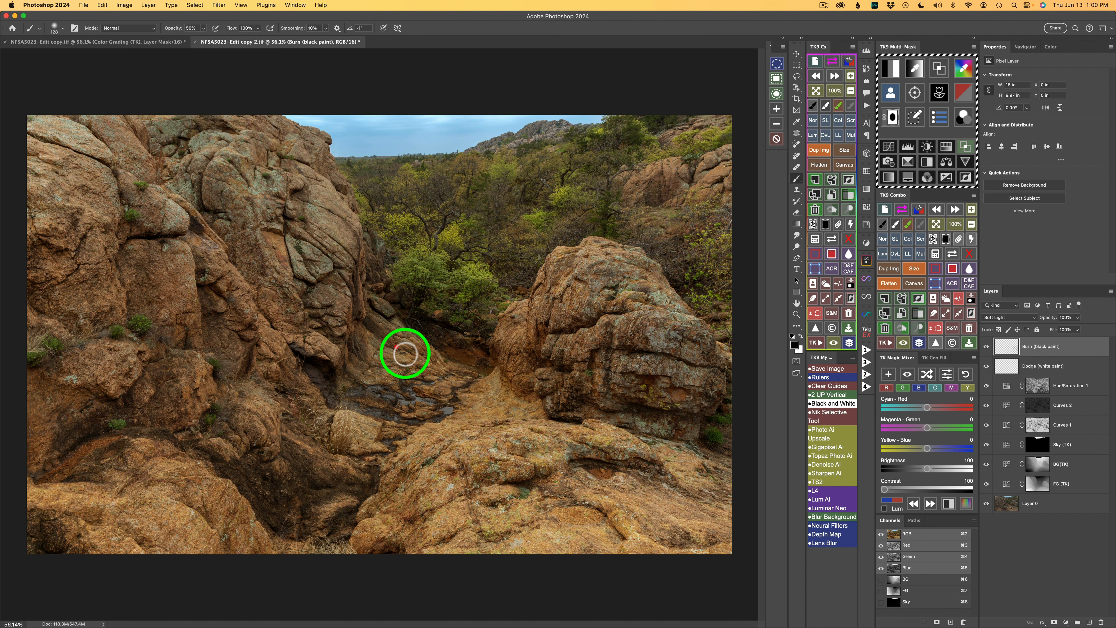
{"action": "mouse_move", "coordinate": [404, 354]}
{"action": "left_mouse_down"}
{"action": "mouse_move", "coordinate": [448, 365]}
{"action": "mouse_move", "coordinate": [380, 329]}
{"action": "mouse_move", "coordinate": [444, 368]}
{"action": "mouse_move", "coordinate": [417, 369]}
{"action": "left_mouse_up"}
{"action": "mouse_move", "coordinate": [354, 341]}
{"action": "left_mouse_down"}
{"action": "mouse_move", "coordinate": [356, 356]}
{"action": "mouse_move", "coordinate": [364, 314]}
{"action": "left_mouse_up"}
{"action": "left_click_drag", "start_coordinate": [346, 257], "coordinate": [364, 291]}
{"action": "left_click_drag", "start_coordinate": [361, 255], "coordinate": [381, 280]}
{"action": "left_click_drag", "start_coordinate": [359, 250], "coordinate": [383, 278]}
{"action": "left_click_drag", "start_coordinate": [358, 249], "coordinate": [396, 294]}
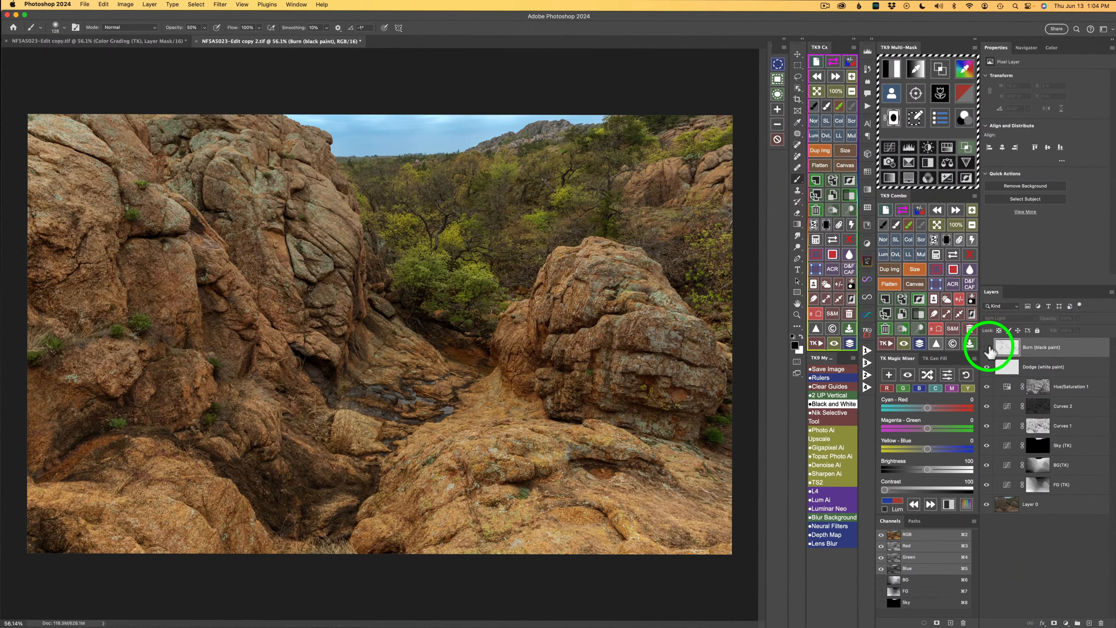
Step: Toggle the Burn layer's visibility to compare the image with and without it
{"action": "left_click", "coordinate": [986, 347]}
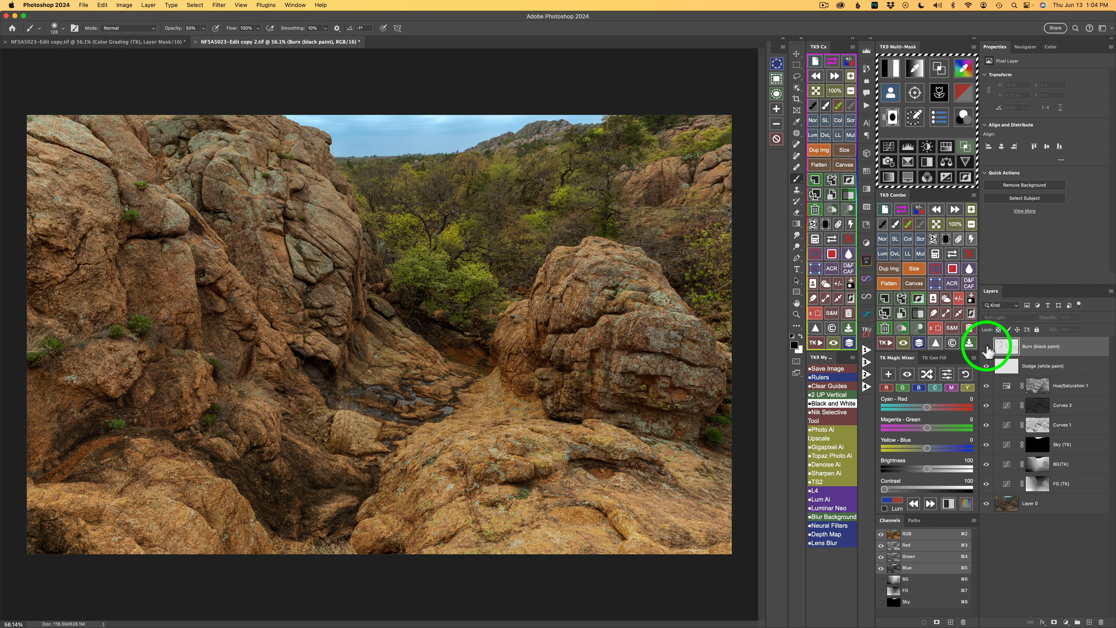
{"action": "left_click", "coordinate": [986, 347]}
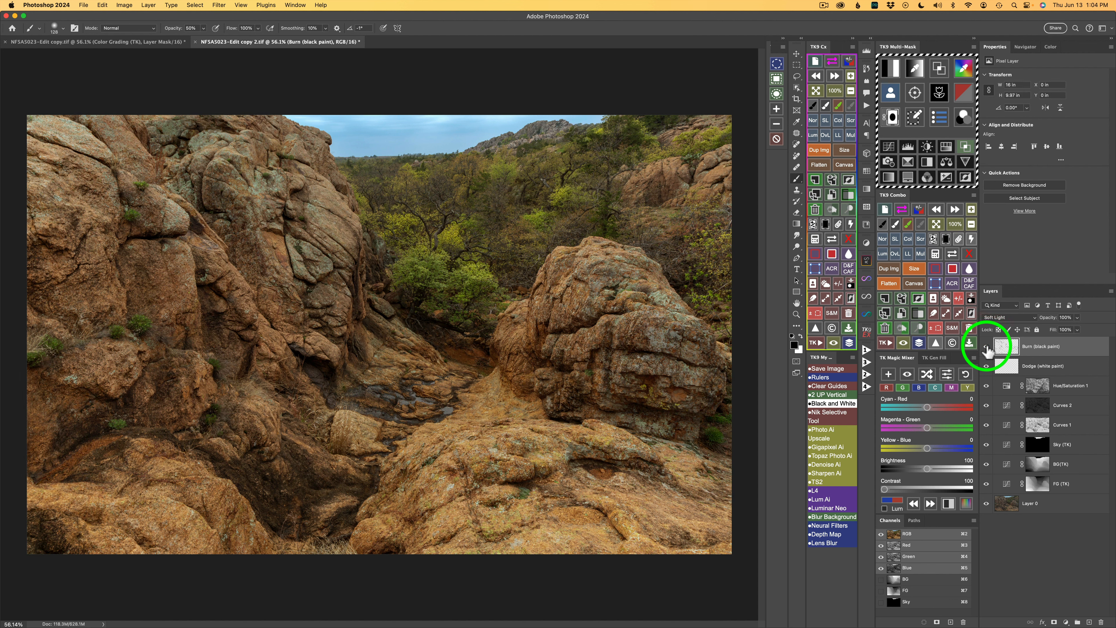
{"action": "left_click", "coordinate": [987, 347]}
{"action": "left_click", "coordinate": [988, 347]}
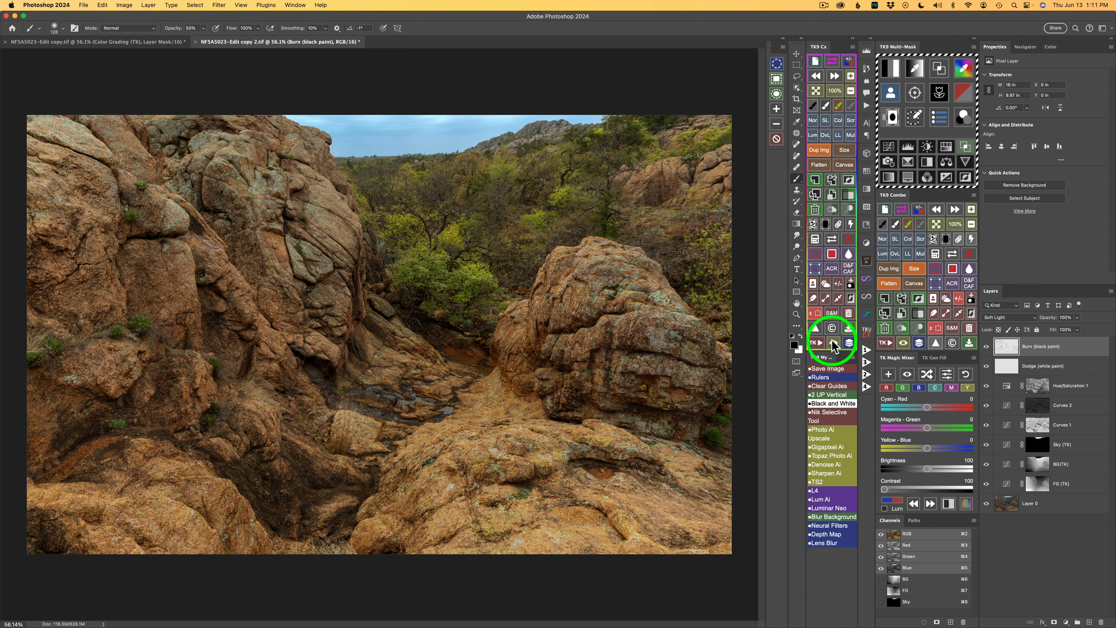
Step: Stamp the visible layers into a new smart object layer and open it in Camera Raw
{"action": "left_click", "coordinate": [818, 344]}
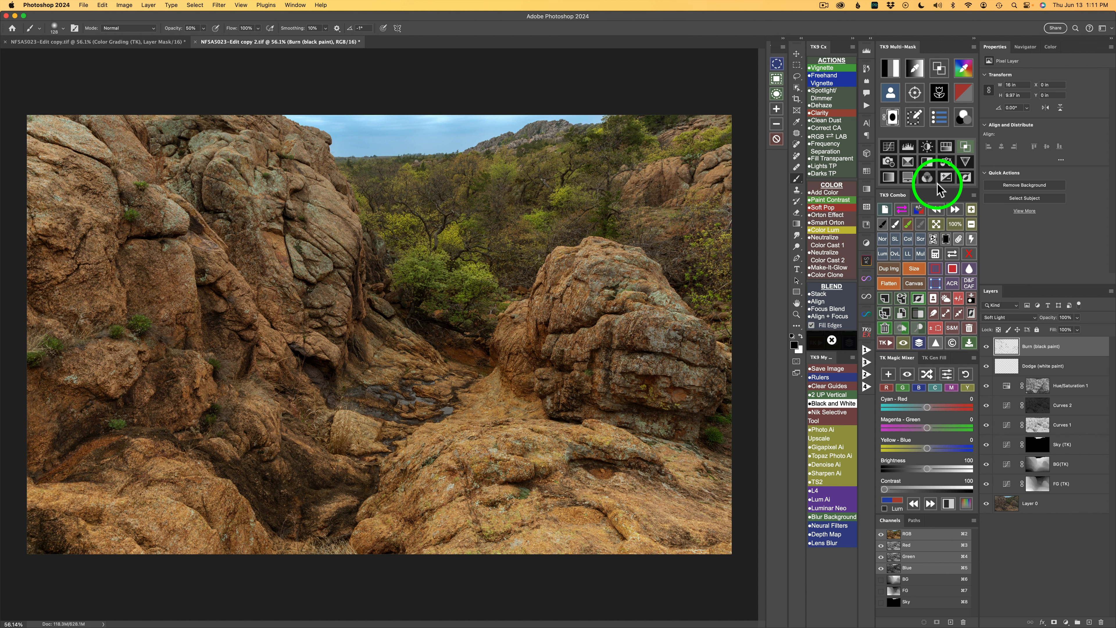
{"action": "left_click", "coordinate": [902, 314]}
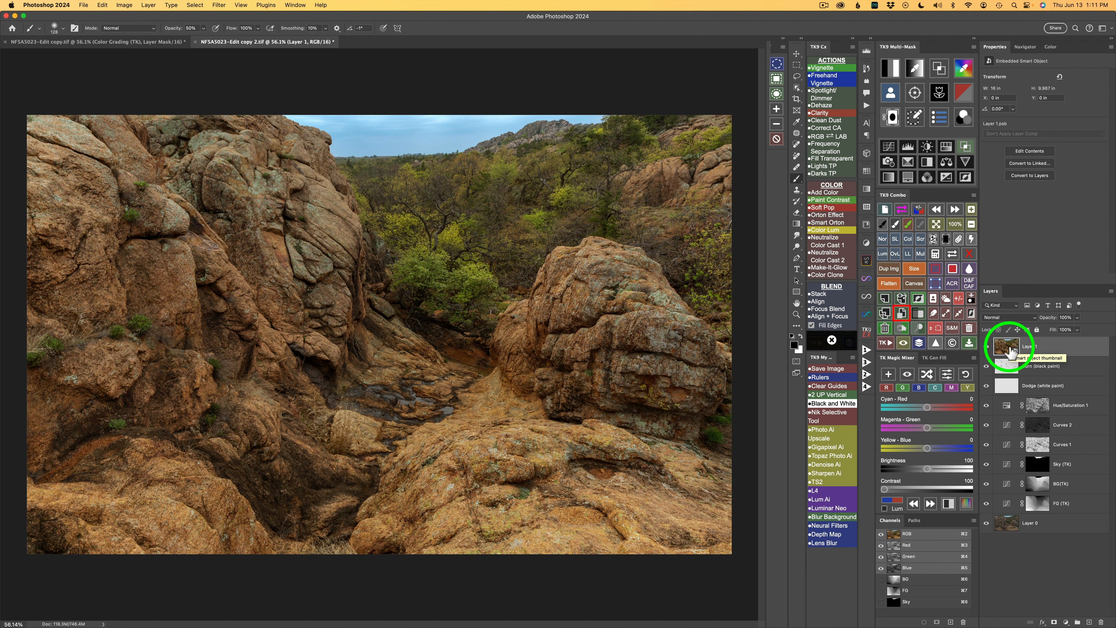
{"action": "left_click", "coordinate": [953, 284]}
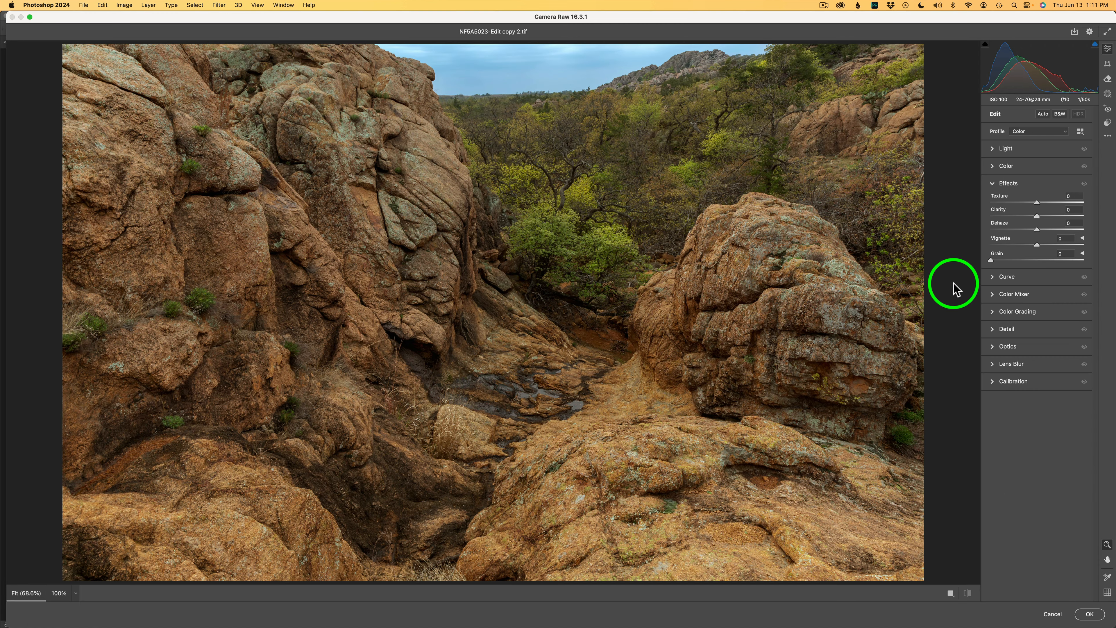
Step: Set Texture to +24, Clarity to +21 and Dehaze to +4 in Effects, then apply the Camera Raw filter
{"action": "left_click", "coordinate": [1014, 188]}
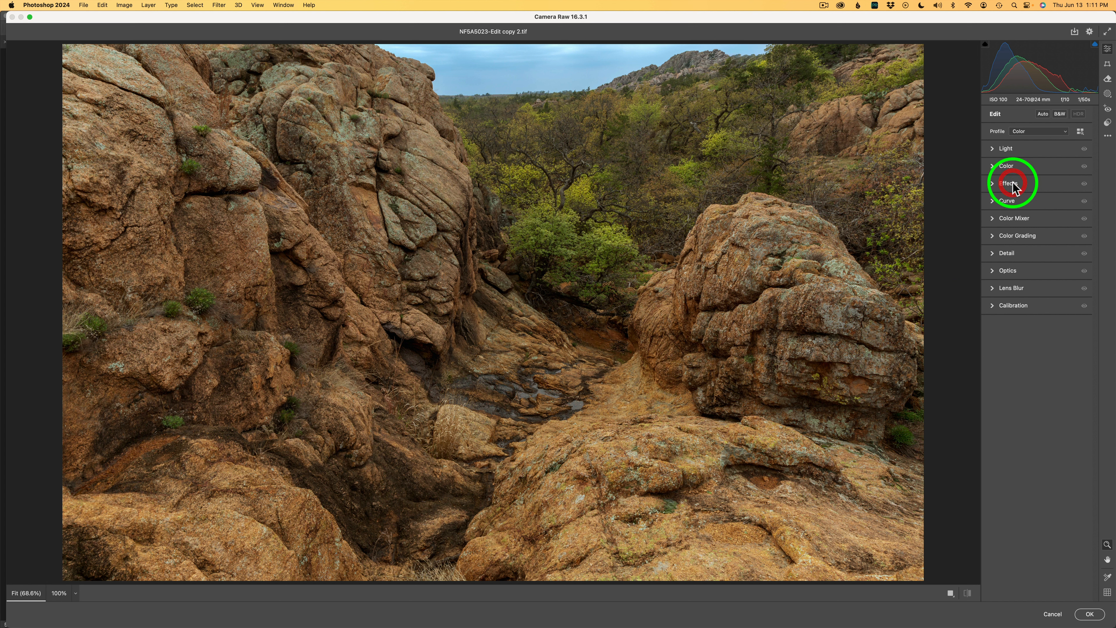
{"action": "left_click", "coordinate": [1015, 188]}
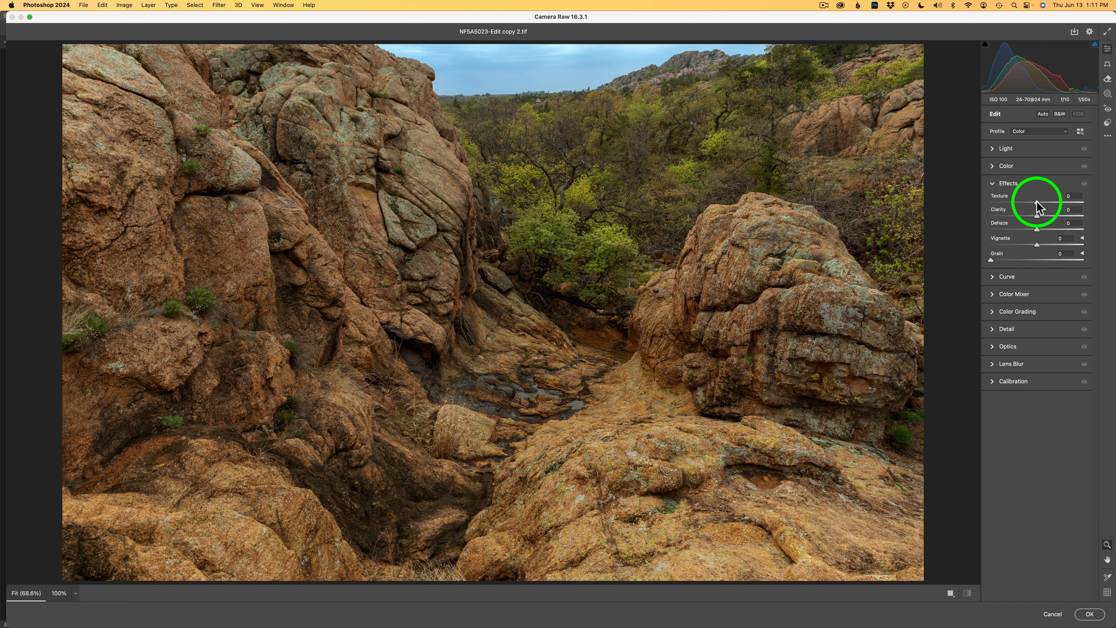
{"action": "left_click_drag", "start_coordinate": [1037, 204], "coordinate": [1047, 202]}
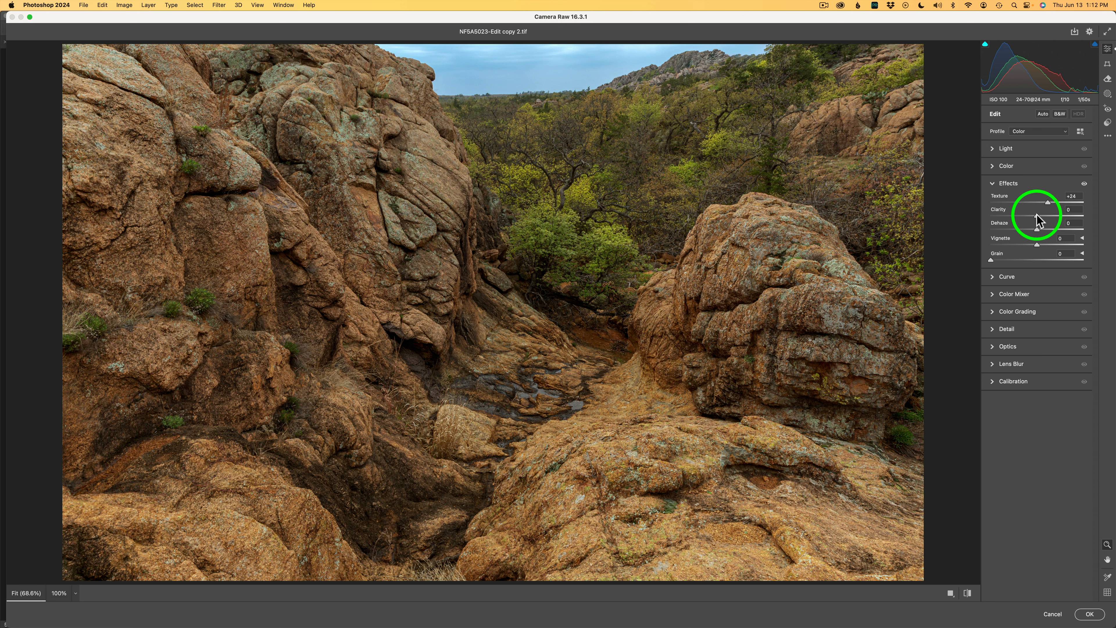
{"action": "left_click_drag", "start_coordinate": [1039, 215], "coordinate": [1047, 216]}
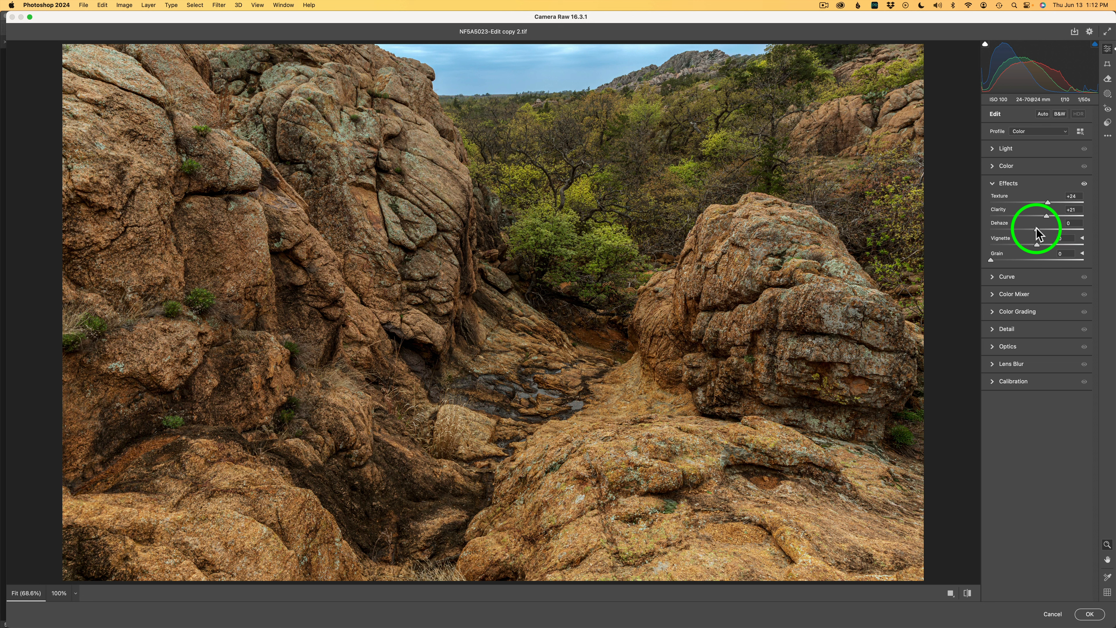
{"action": "left_click_drag", "start_coordinate": [1036, 228], "coordinate": [1038, 228]}
{"action": "left_click", "coordinate": [1090, 614]}
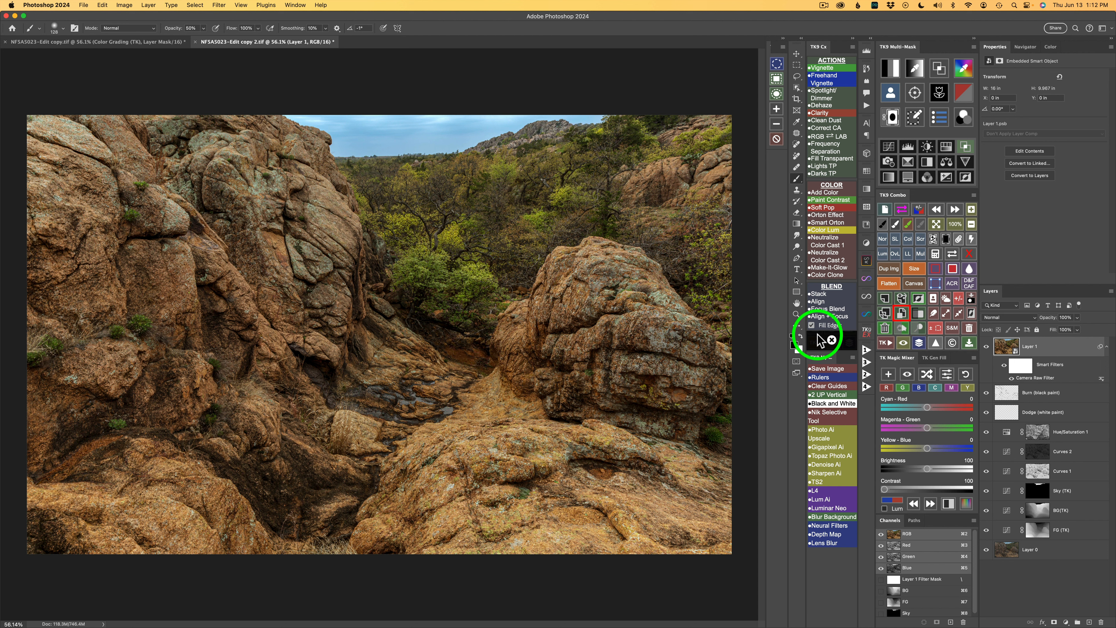
Step: Add a mask to the Camera Raw smart object layer from the saved FG selection and toggle the layer to compare
{"action": "left_click", "coordinate": [935, 254]}
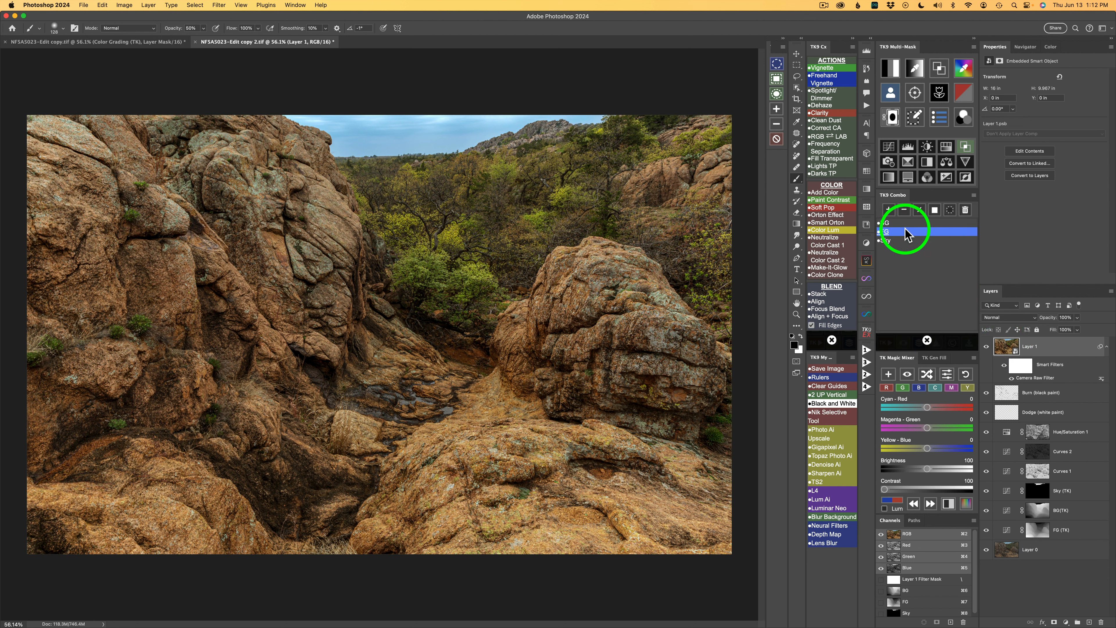
{"action": "left_click", "coordinate": [892, 229]}
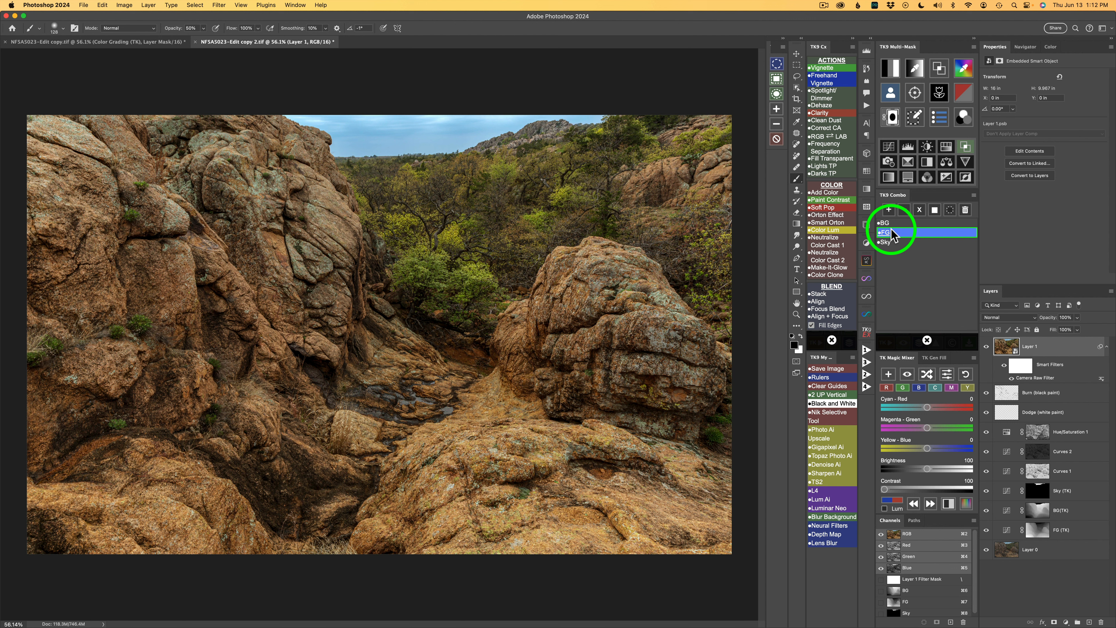
{"action": "left_click", "coordinate": [935, 210]}
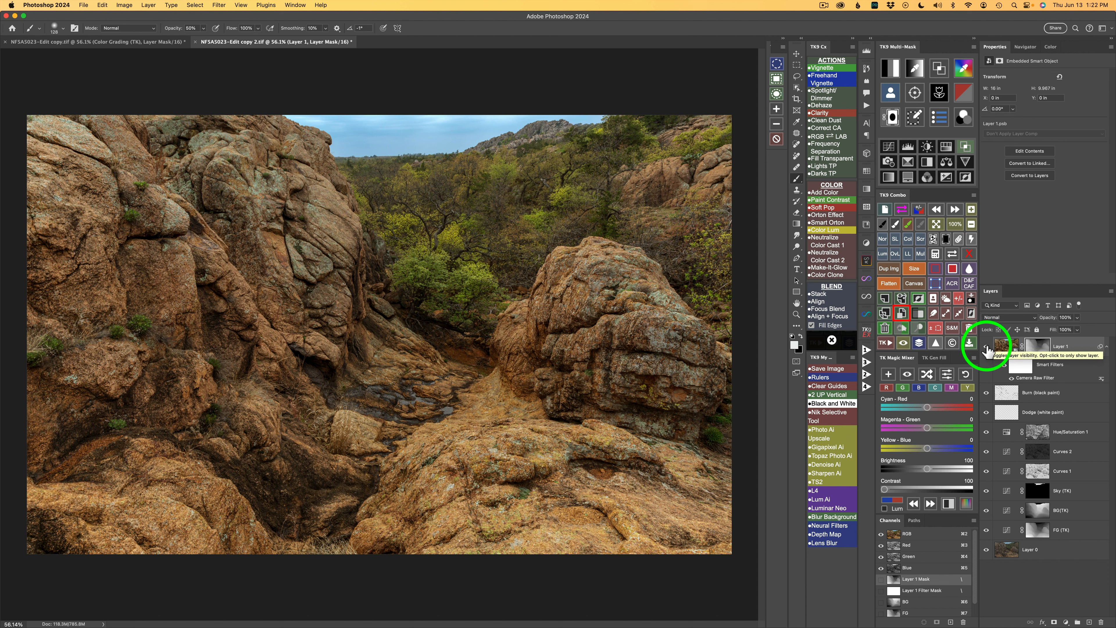
{"action": "left_click", "coordinate": [985, 347]}
{"action": "left_click", "coordinate": [986, 347]}
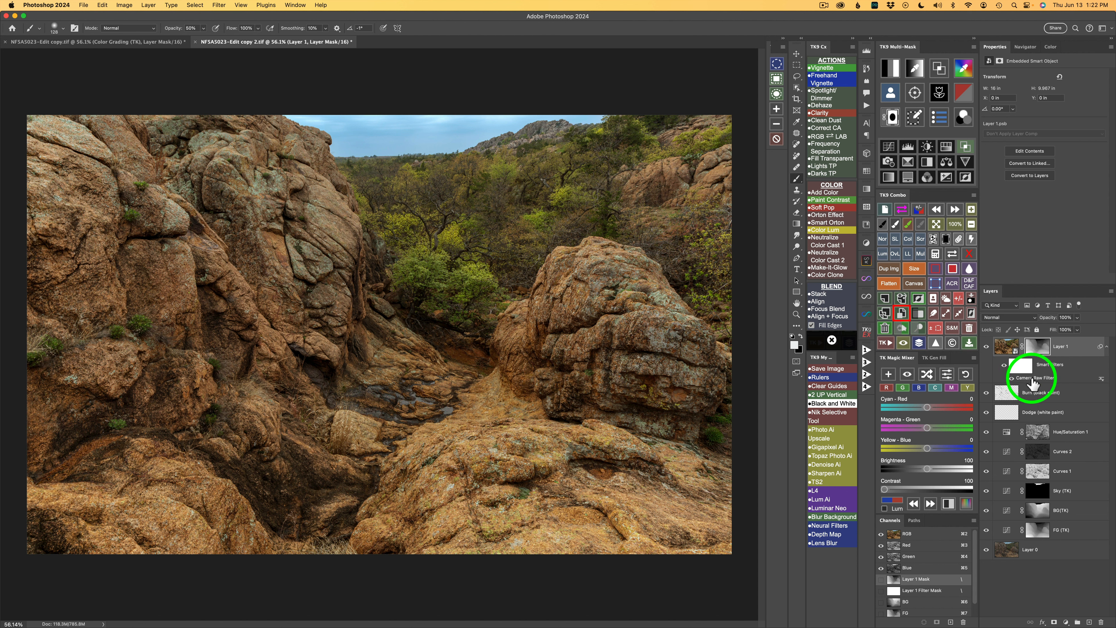
Step: Reopen the Camera Raw Filter and raise Texture to +34, then apply it
{"action": "double_click", "coordinate": [1032, 381]}
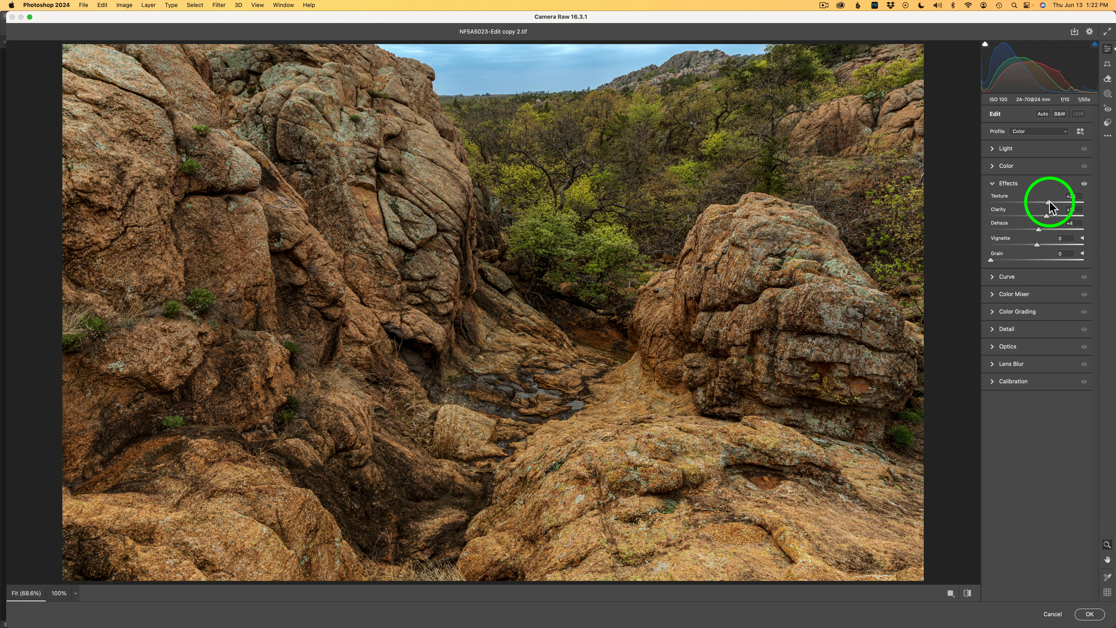
{"action": "left_click_drag", "start_coordinate": [1049, 201], "coordinate": [1053, 202]}
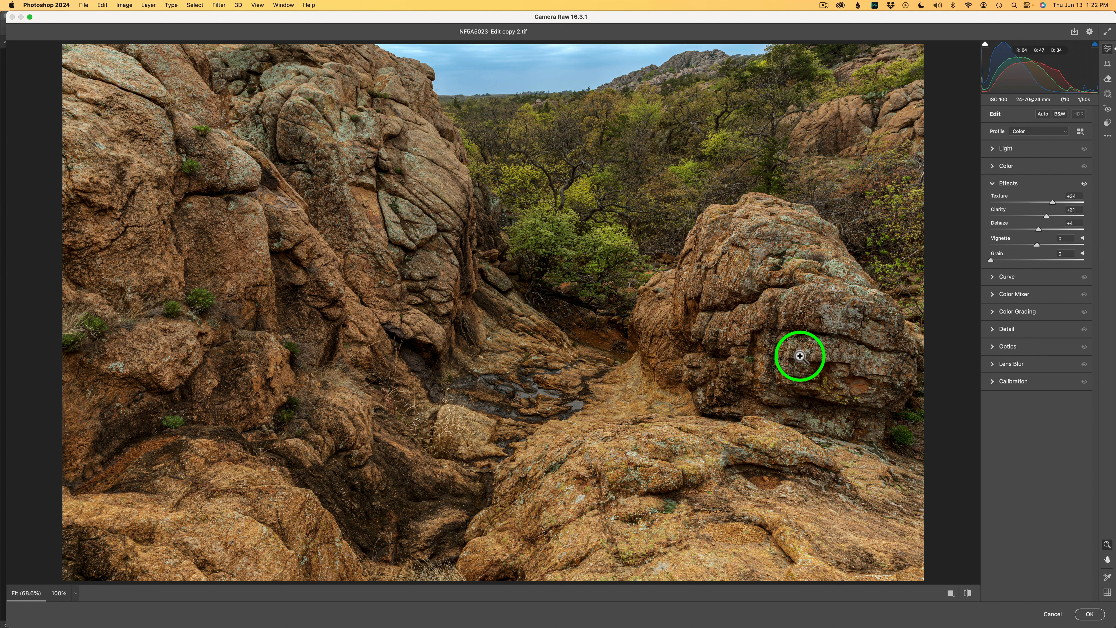
{"action": "left_click", "coordinate": [1090, 614]}
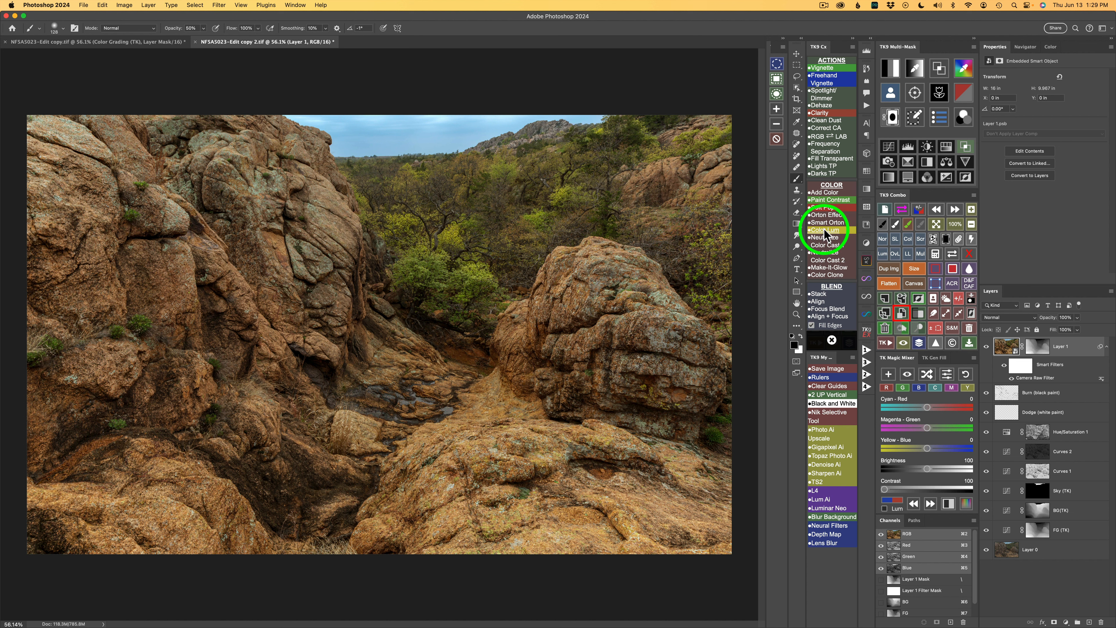
Step: Add a Magic Mixer channel mixer layer with Luminosity blending and adjust its Cyan-Red and Magenta-Green sliders
{"action": "left_click", "coordinate": [889, 374]}
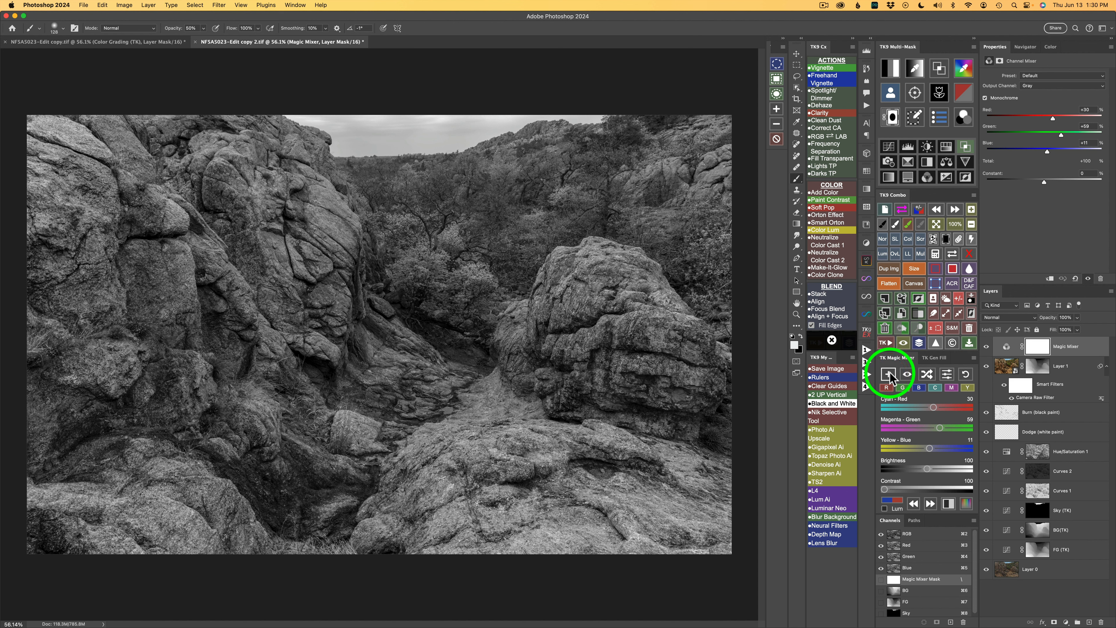
{"action": "left_click", "coordinate": [885, 508]}
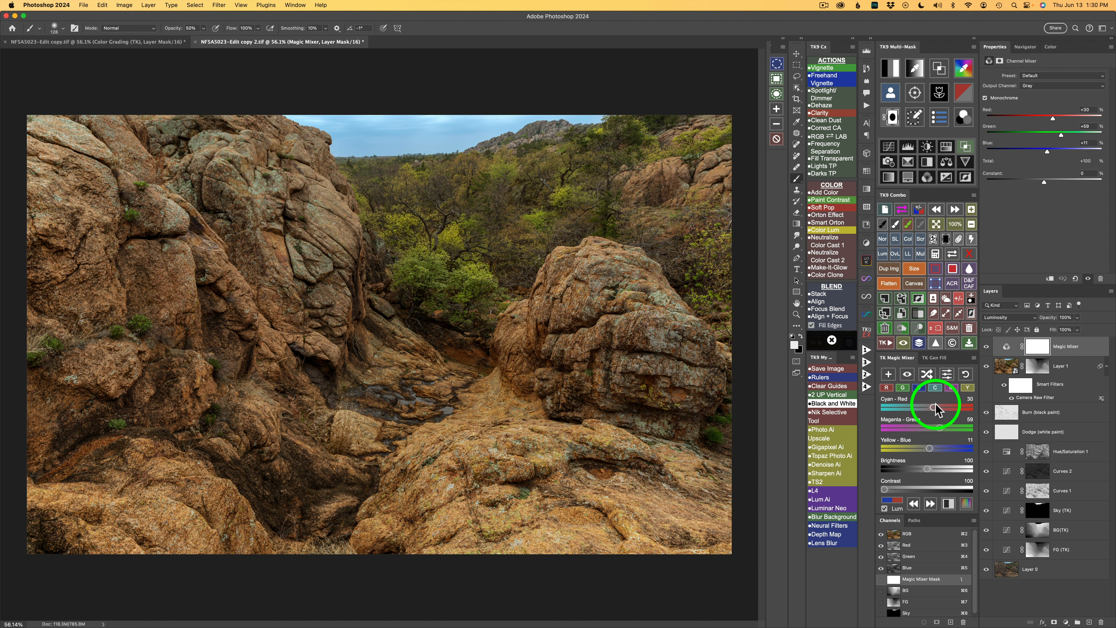
{"action": "left_click_drag", "start_coordinate": [934, 411], "coordinate": [926, 407]}
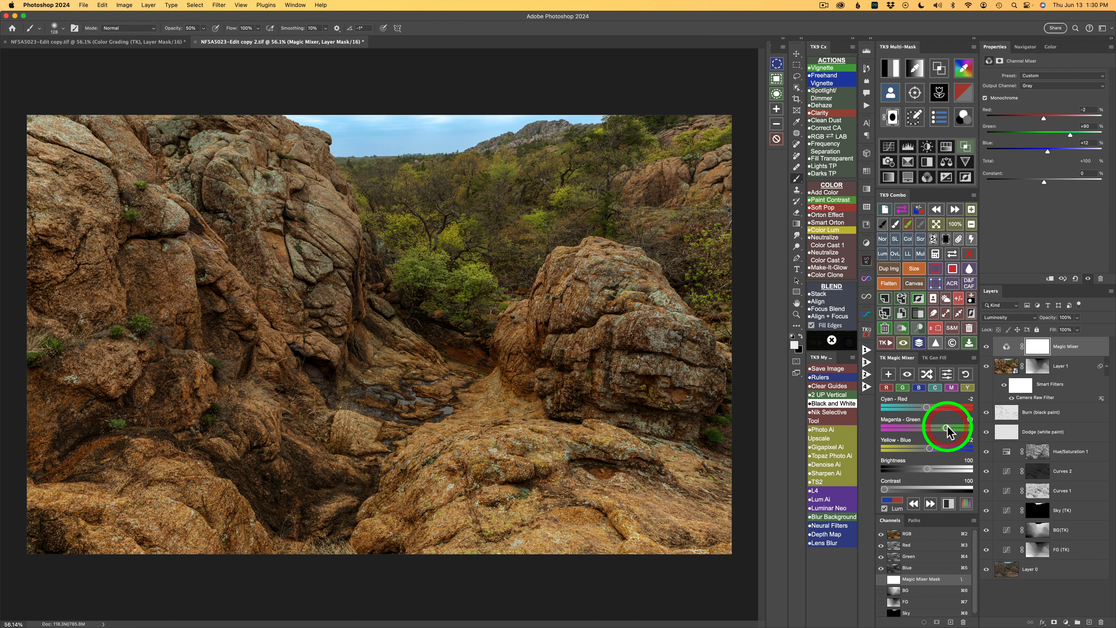
{"action": "left_click_drag", "start_coordinate": [947, 425], "coordinate": [950, 427]}
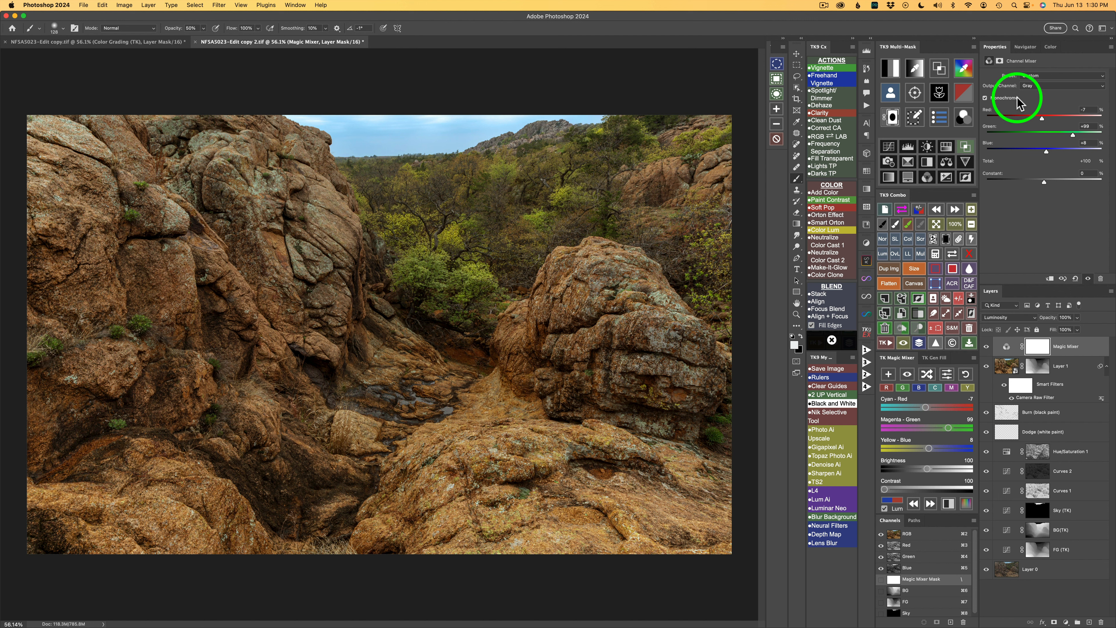
Step: Set the channel mixer's Red to -12, Green to 113 and Blue to -1
{"action": "left_click", "coordinate": [1090, 109]}
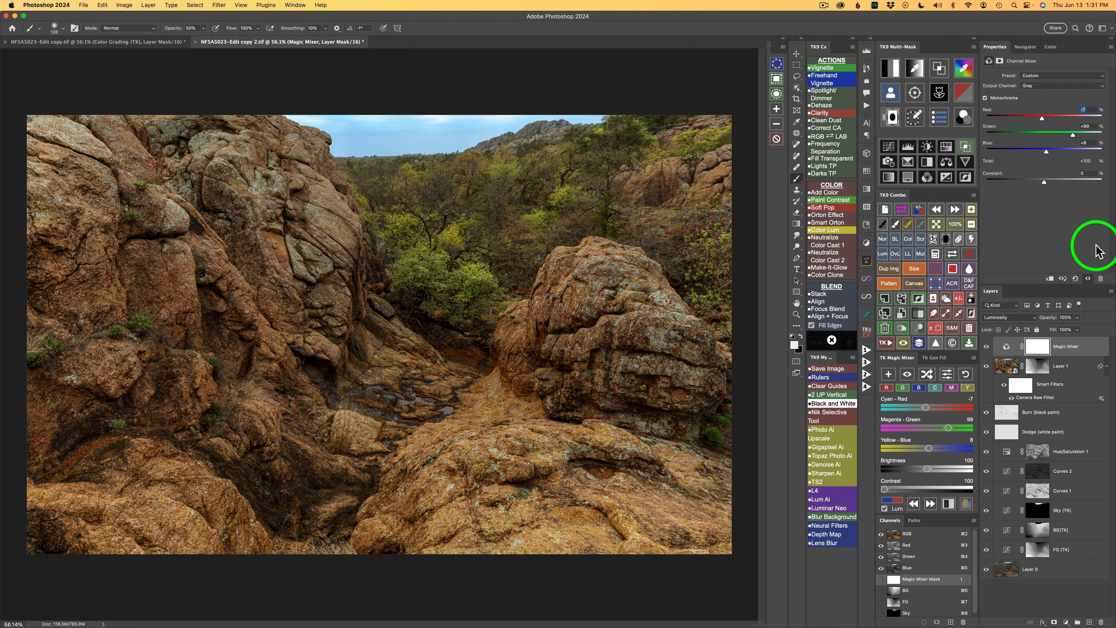
{"action": "type", "text": "-12"}
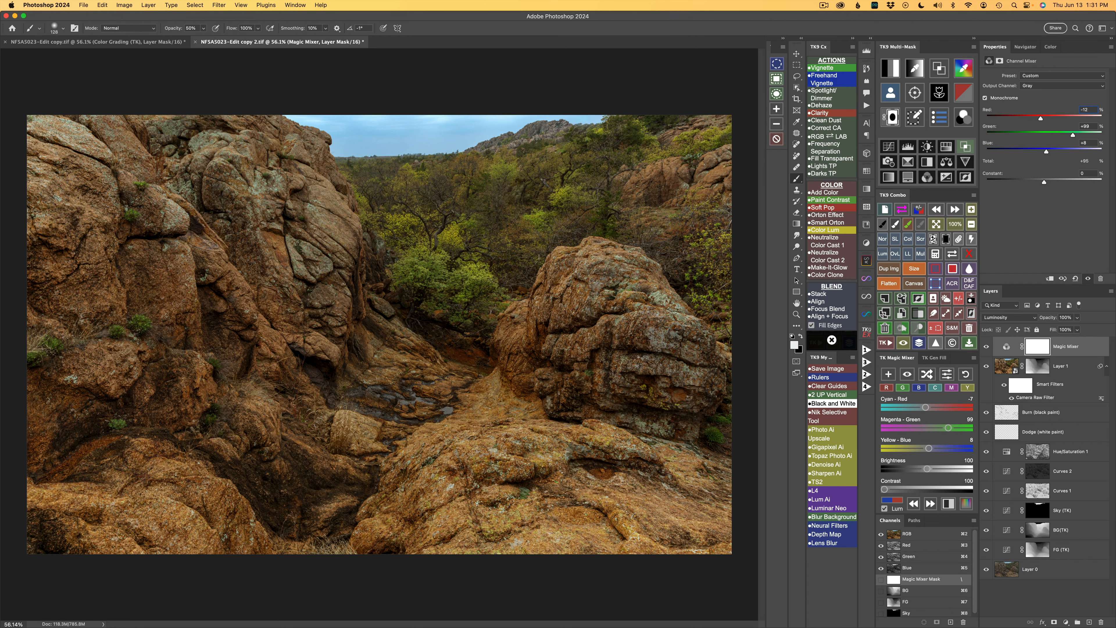
{"action": "key", "text": "Tab"}
{"action": "type", "text": "113"}
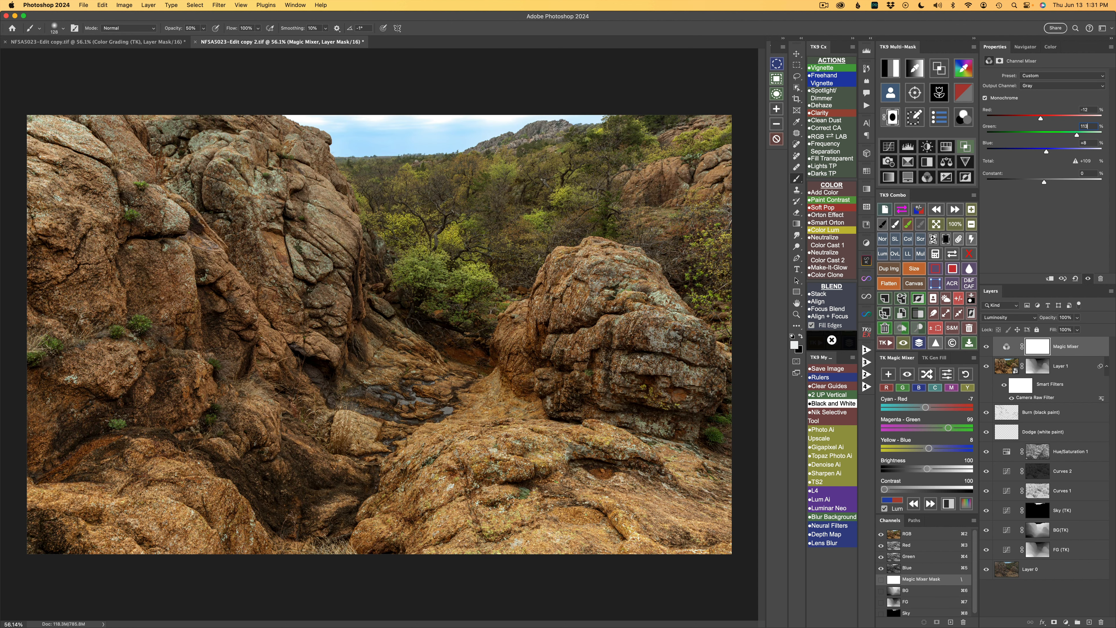
{"action": "key", "text": "Tab"}
{"action": "type", "text": "-1"}
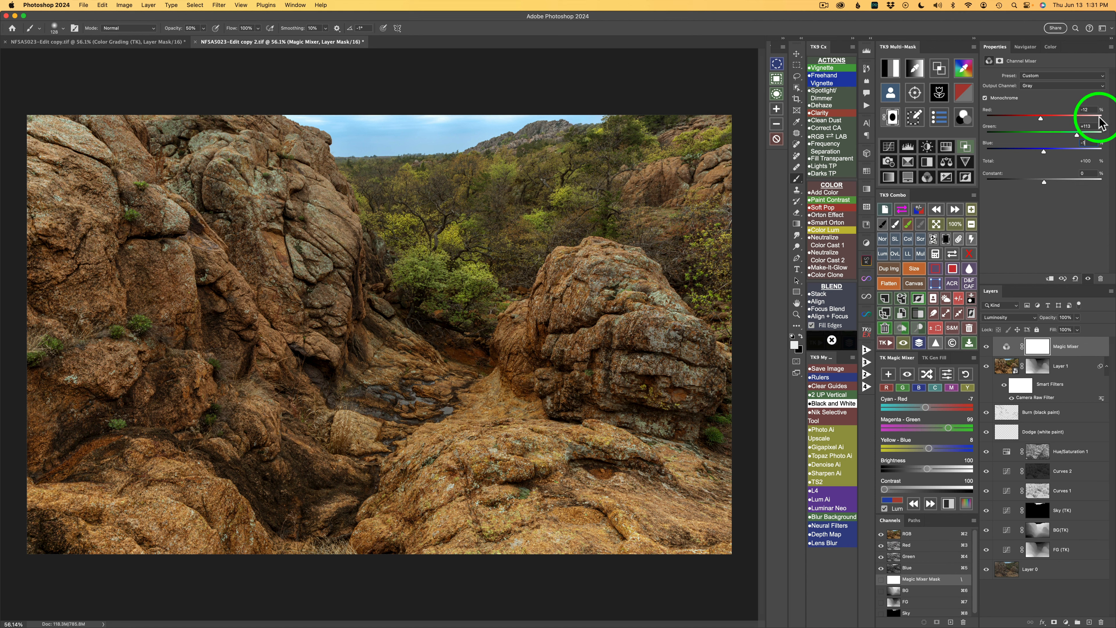
Step: Toggle the Magic Mixer layer's visibility to compare, reselecting the layers
{"action": "left_click", "coordinate": [986, 348]}
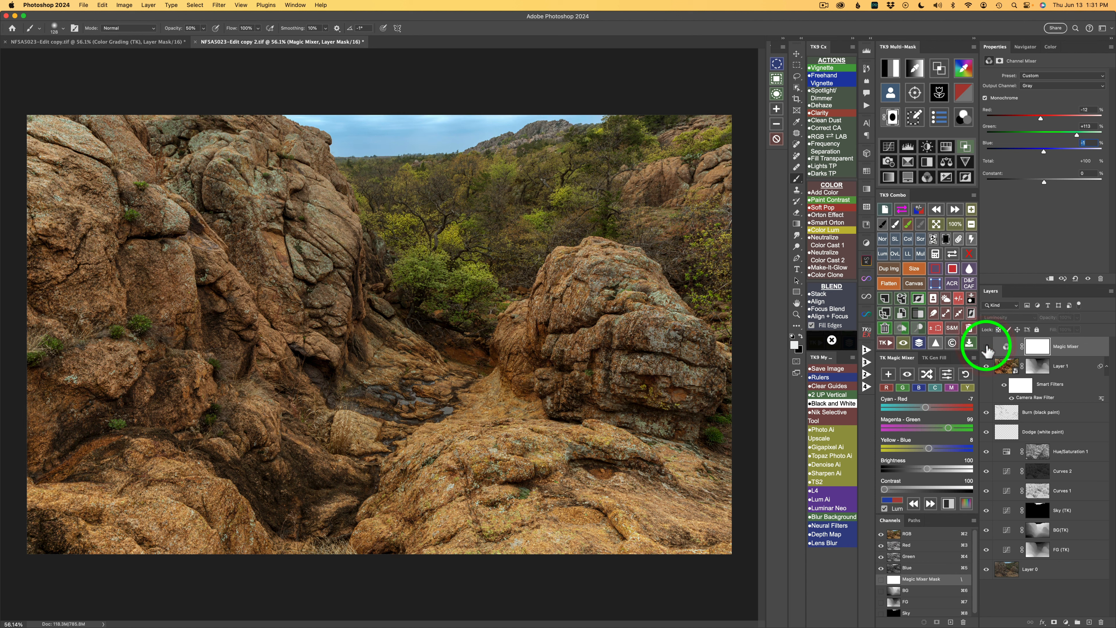
{"action": "left_click", "coordinate": [987, 348]}
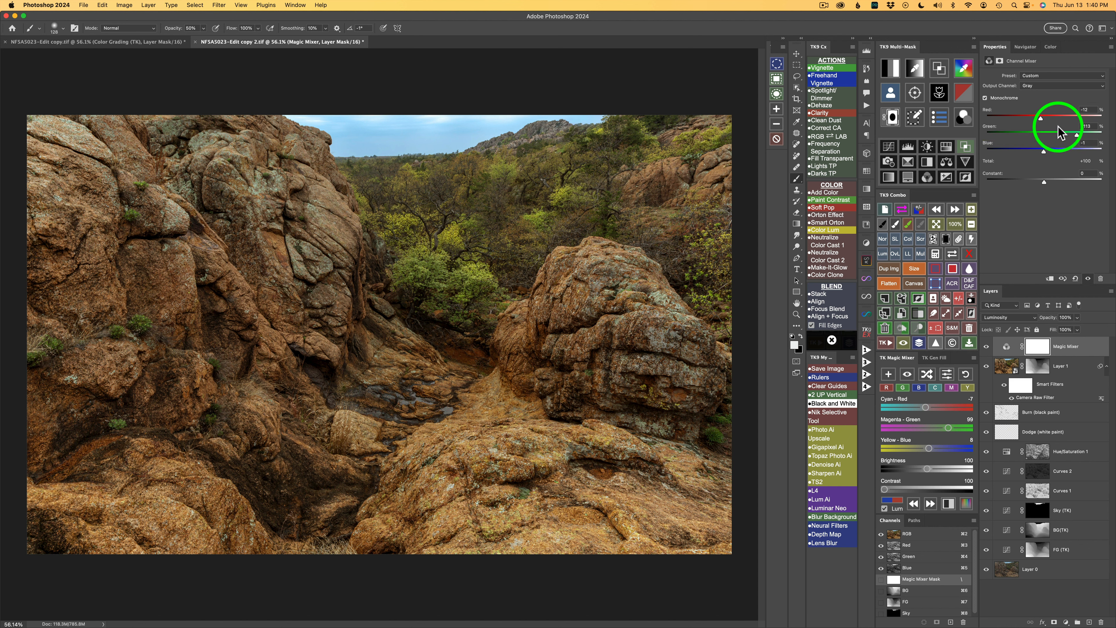
{"action": "left_click", "coordinate": [1007, 366]}
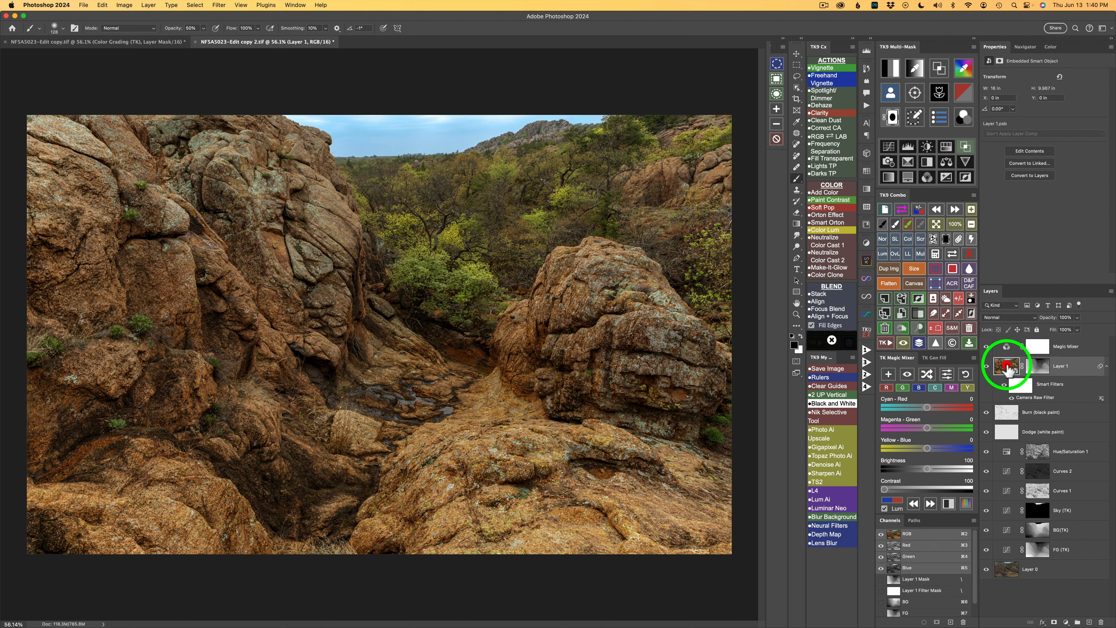
{"action": "left_click", "coordinate": [1007, 343]}
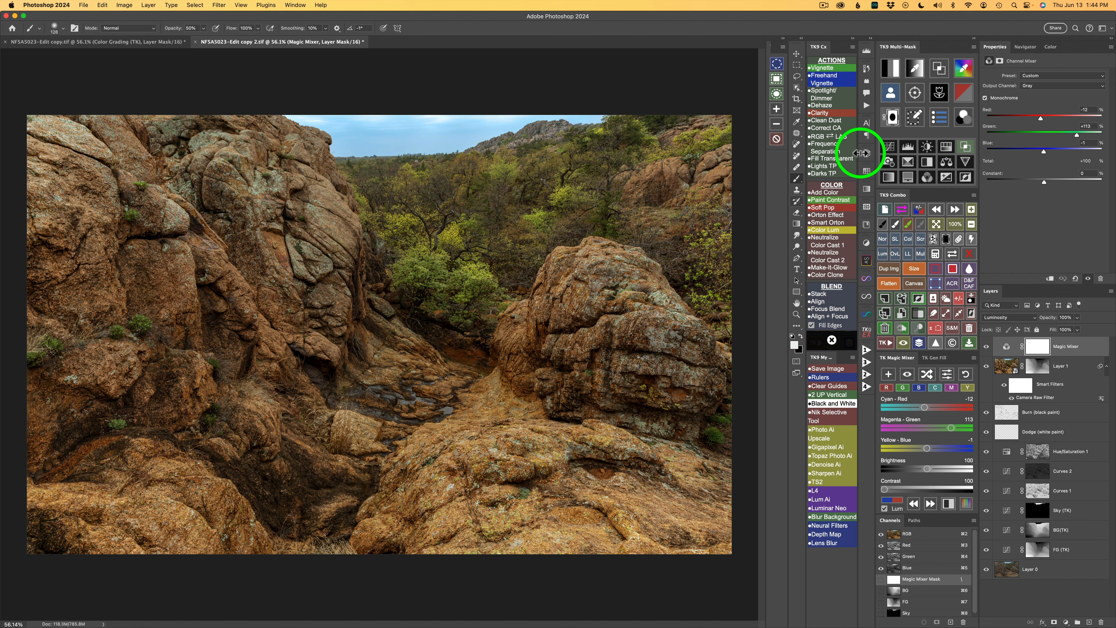
Step: Add an Exposure adjustment layer and raise its exposure to +0.3
{"action": "left_click", "coordinate": [947, 179]}
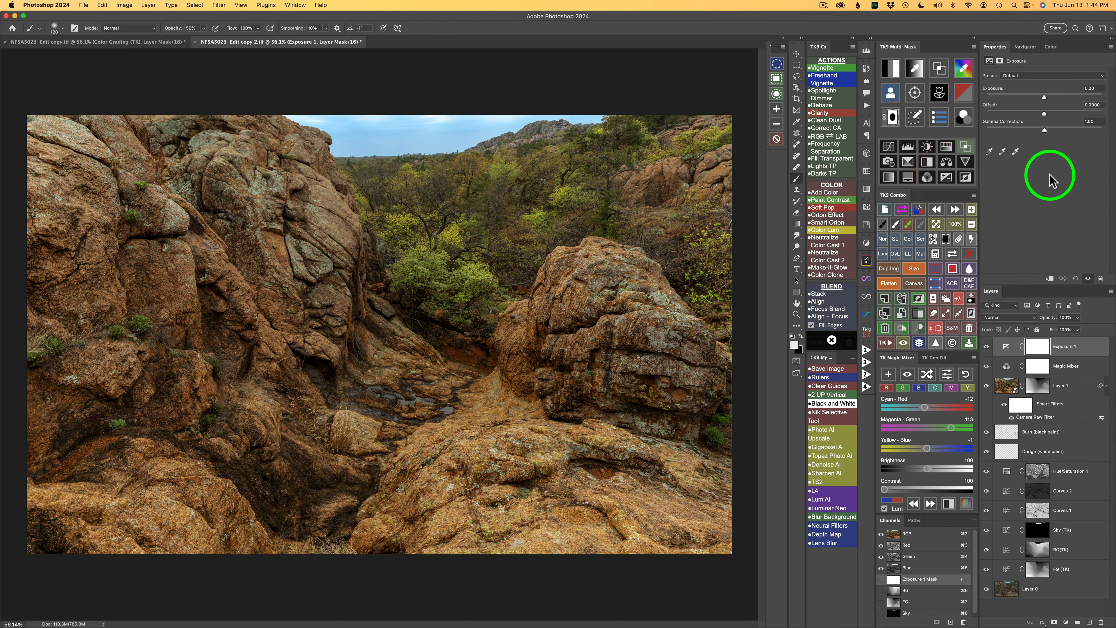
{"action": "left_click", "coordinate": [1097, 88]}
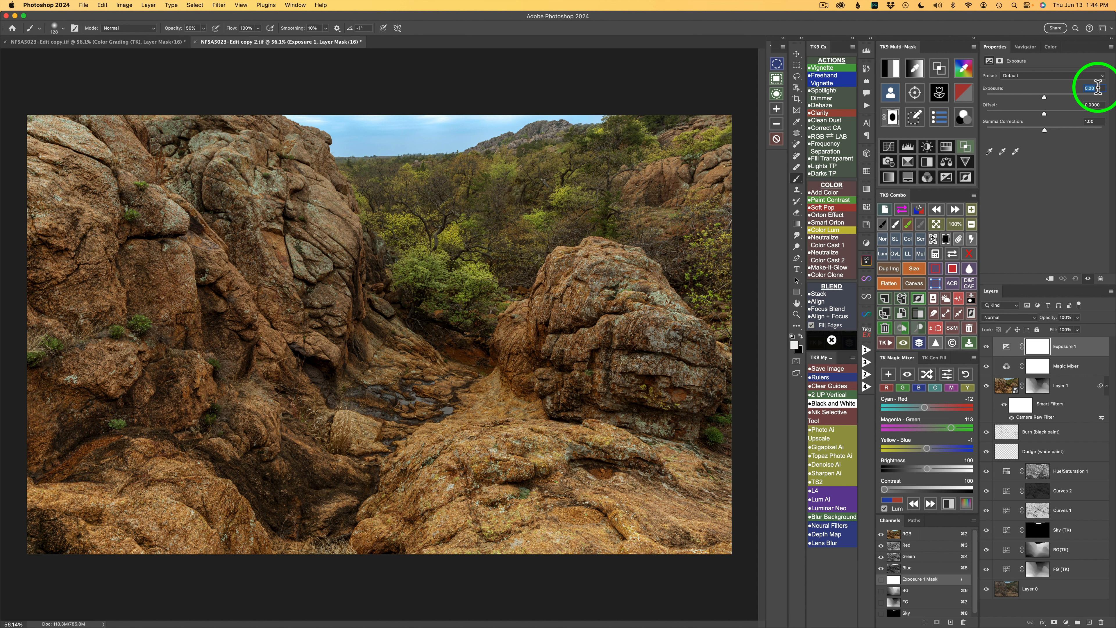
{"action": "key", "text": "Up"}
{"action": "key", "text": "Up"}
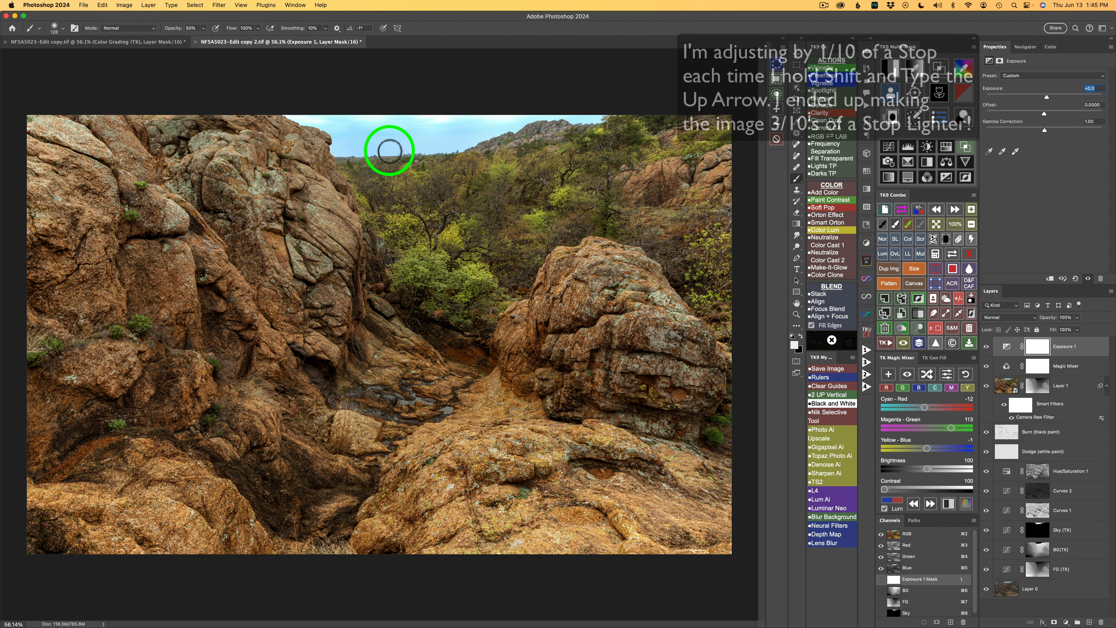
Step: Mask the Exposure layer with the saved Sky selection and toggle its visibility to compare
{"action": "left_click", "coordinate": [936, 254]}
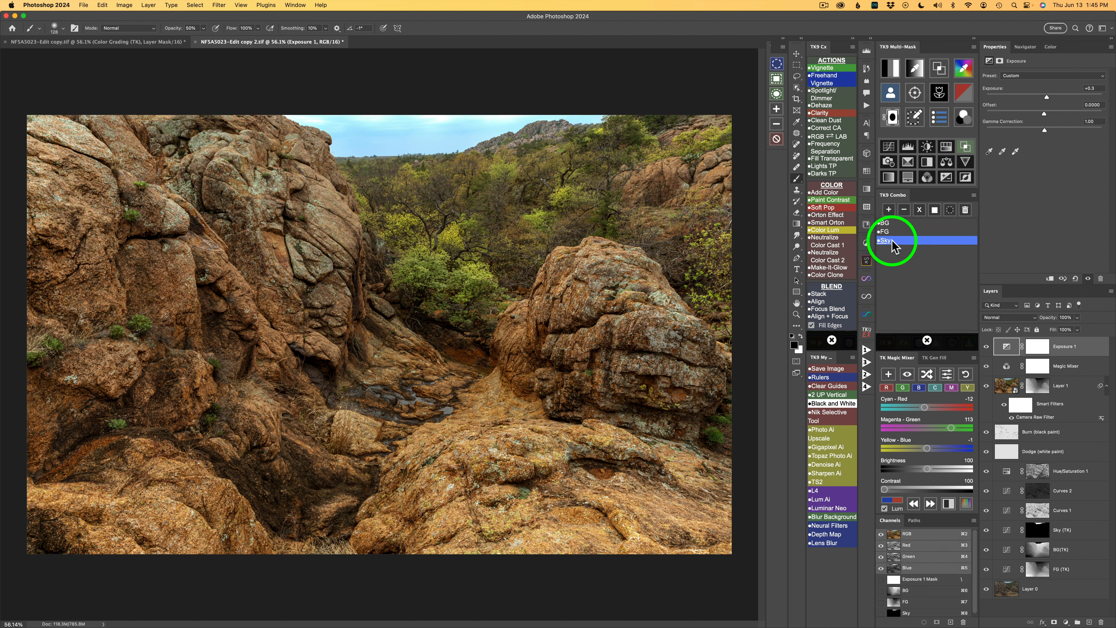
{"action": "left_click", "coordinate": [892, 242]}
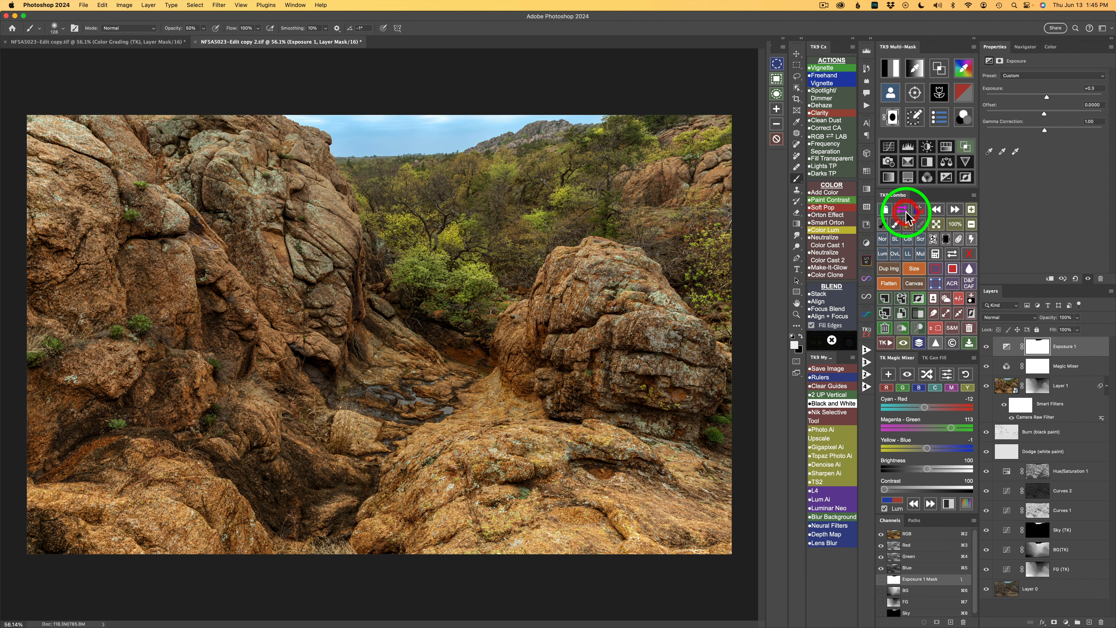
{"action": "left_click", "coordinate": [987, 349]}
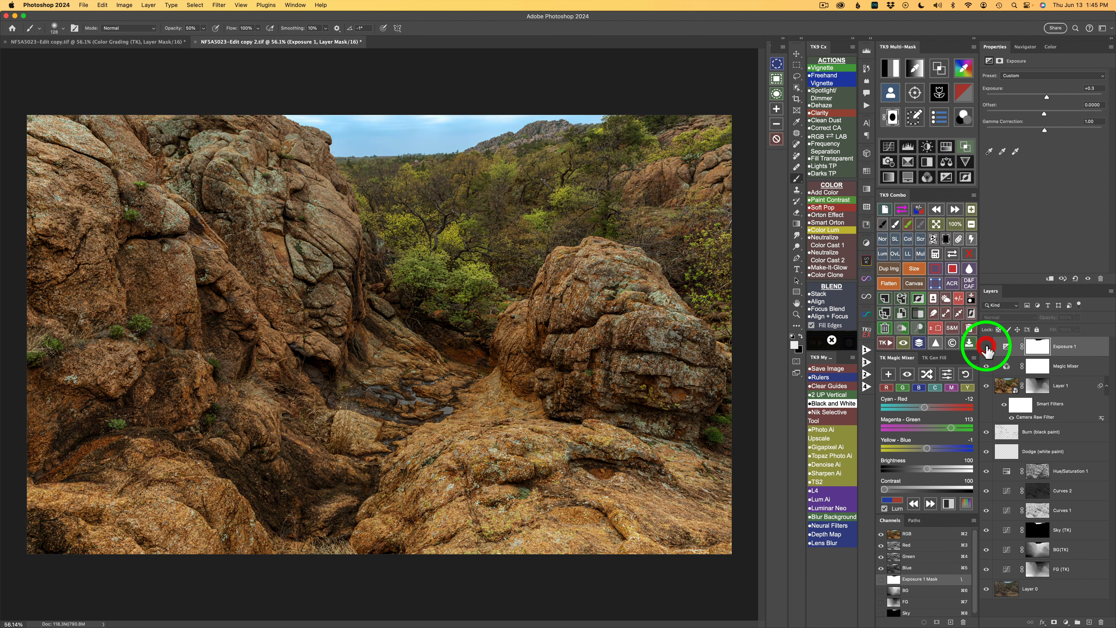
{"action": "left_click", "coordinate": [987, 350]}
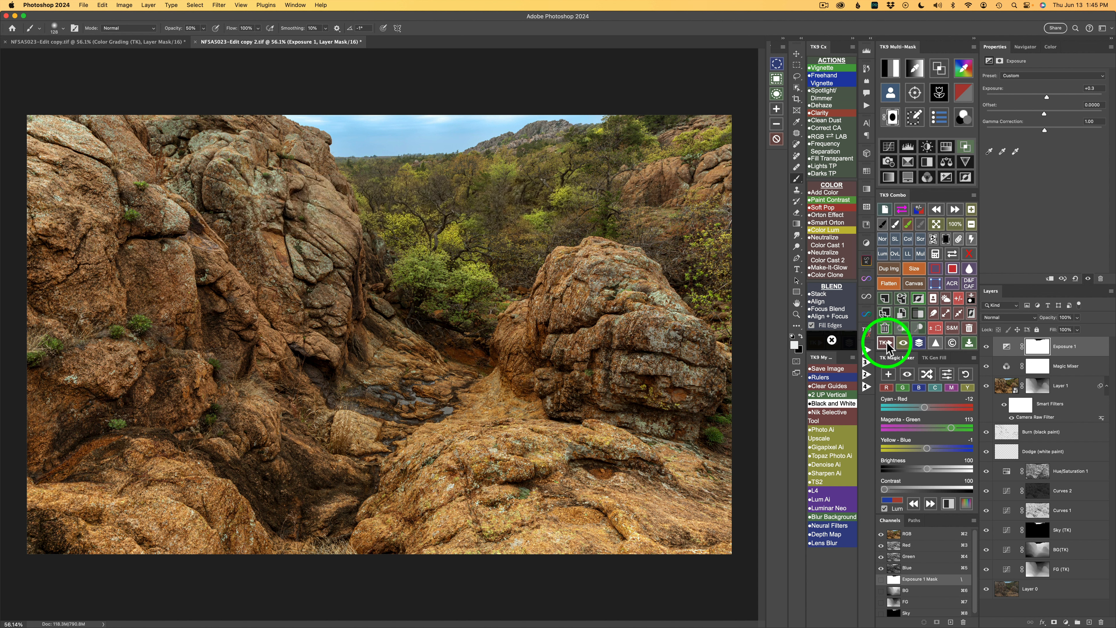
Step: Run the Vignette action, accept the Gaussian Blur, and lower the vignette layer's opacity to 92%
{"action": "left_click", "coordinate": [824, 68]}
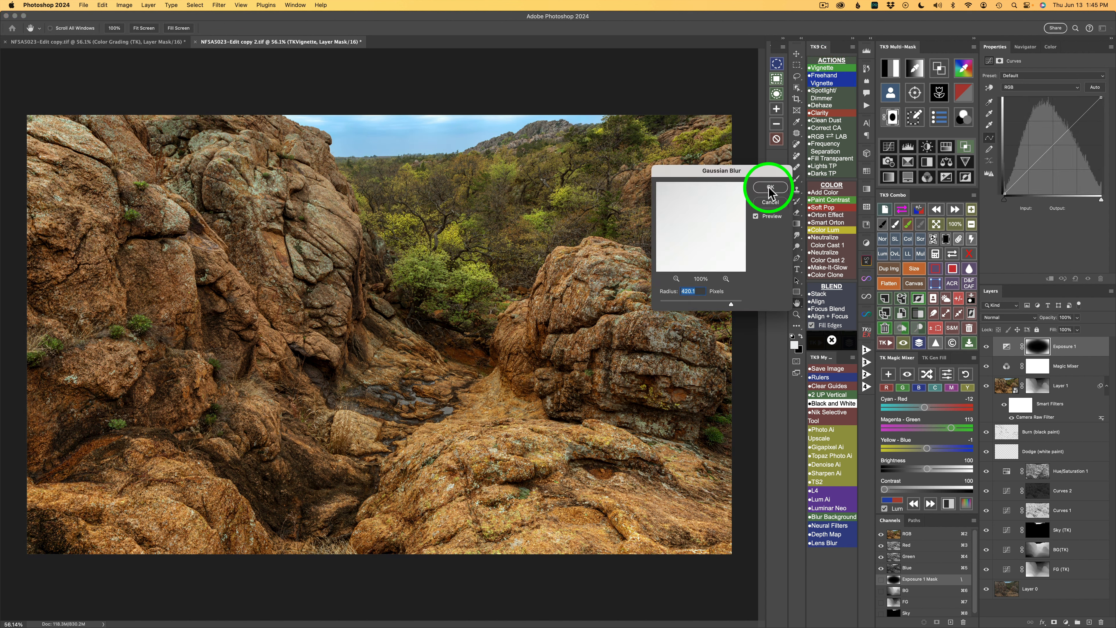
{"action": "left_click", "coordinate": [770, 188]}
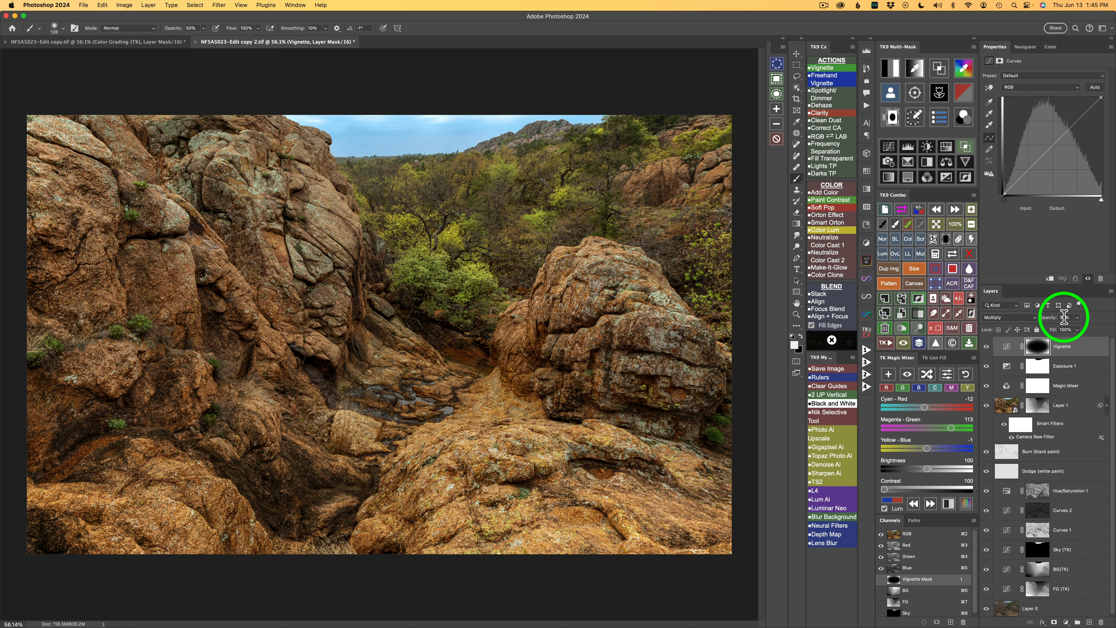
{"action": "left_click", "coordinate": [1076, 318]}
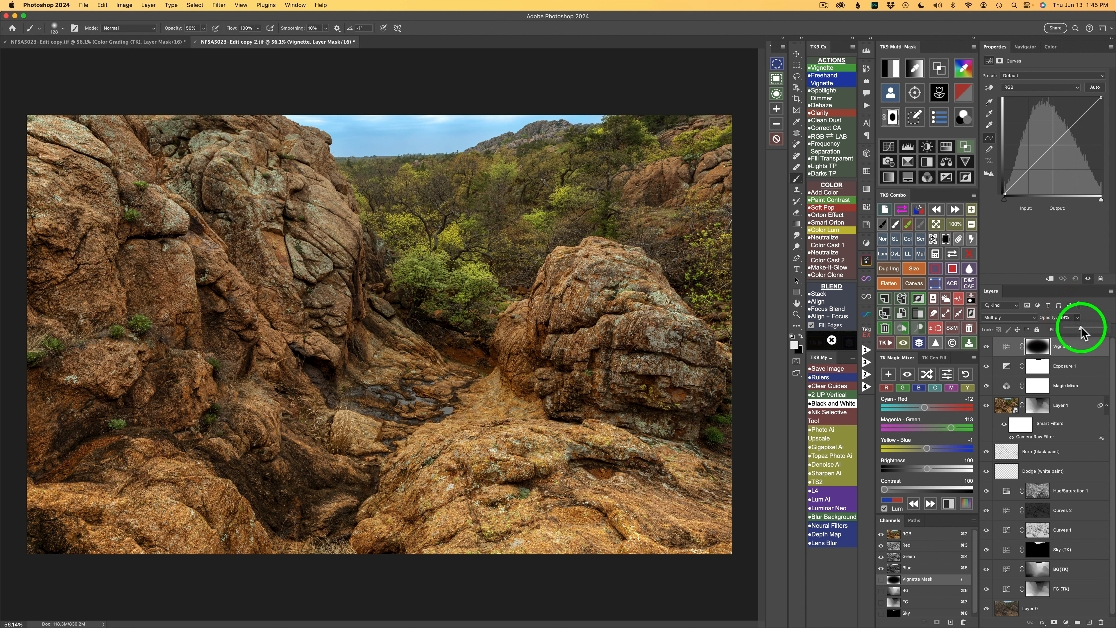
{"action": "left_click_drag", "start_coordinate": [1080, 327], "coordinate": [1086, 326]}
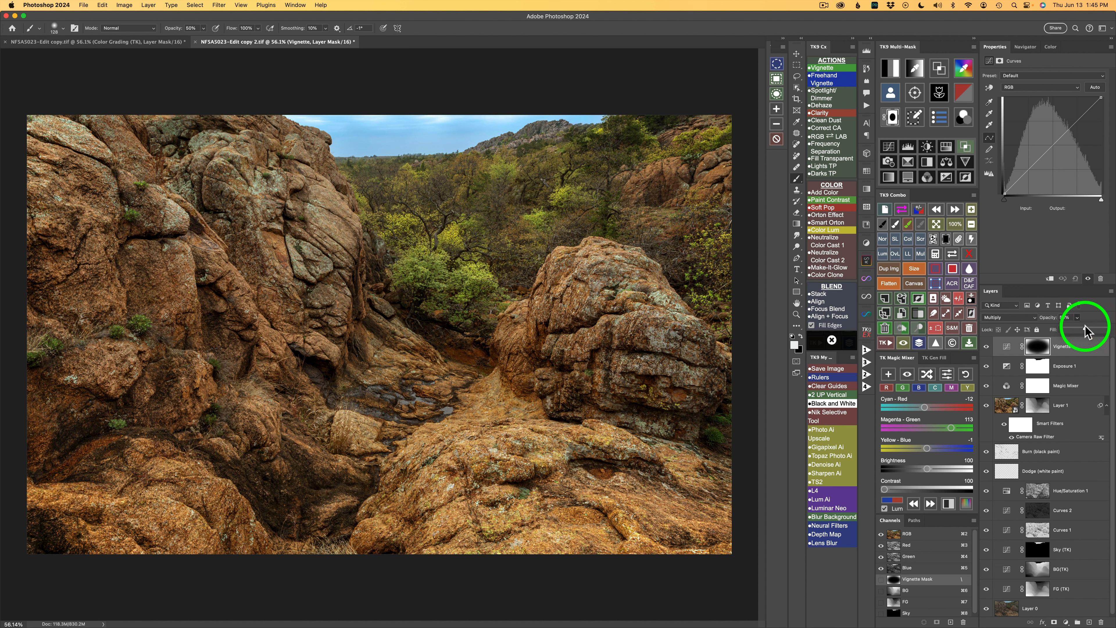
Step: Apply the No Darks 2 Blend If setting to the Vignette layer, compare its visibility, and close the Blend If panel
{"action": "left_click", "coordinate": [966, 147]}
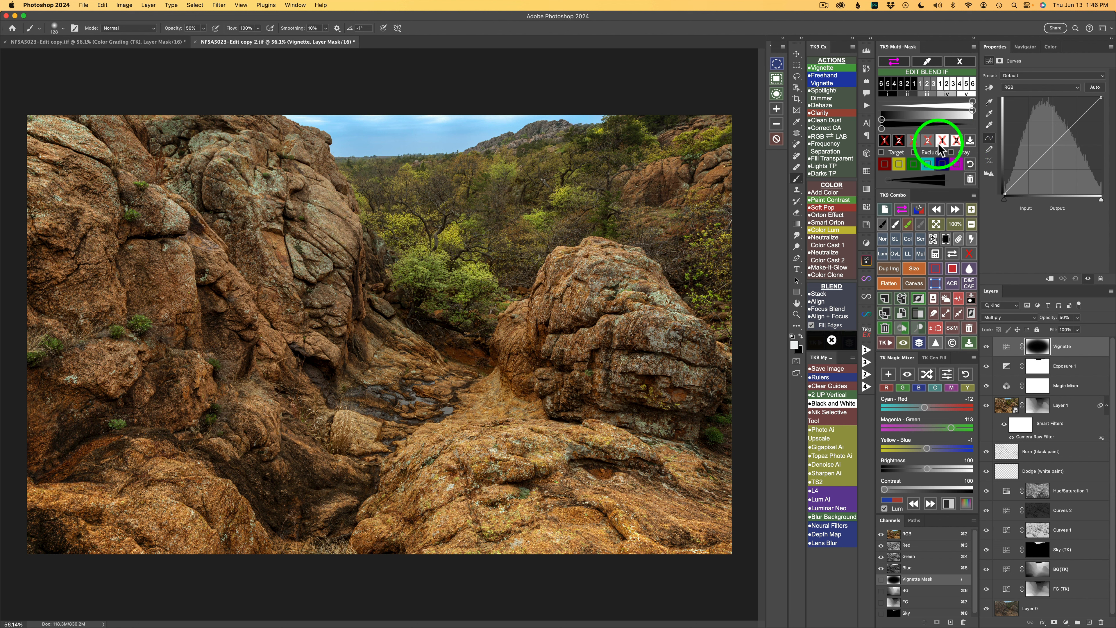
{"action": "left_click", "coordinate": [900, 142]}
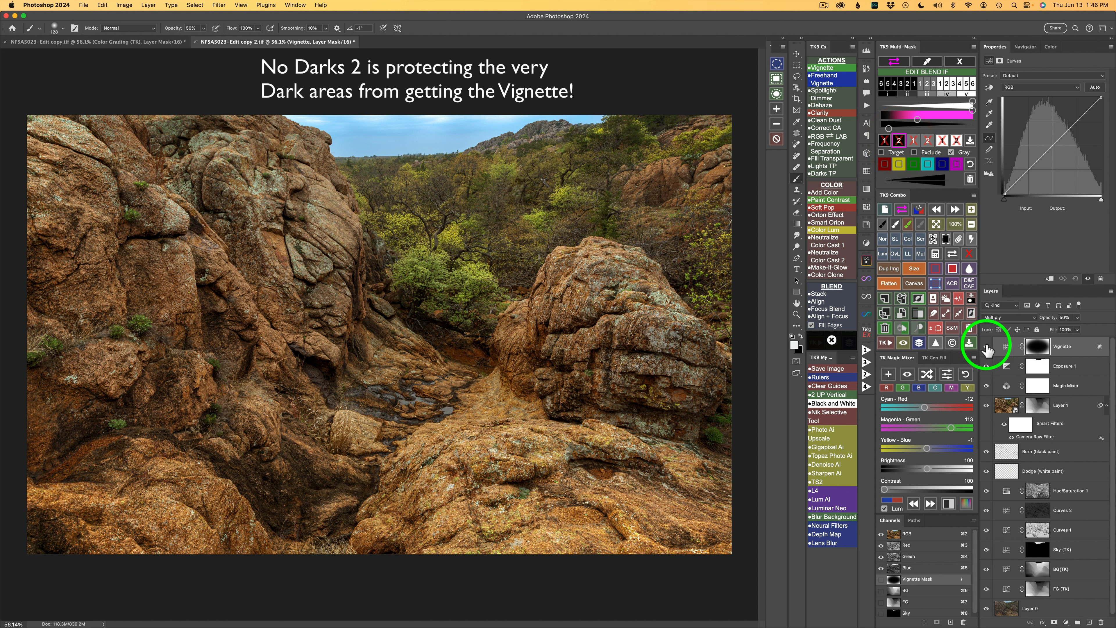
{"action": "left_click", "coordinate": [986, 347]}
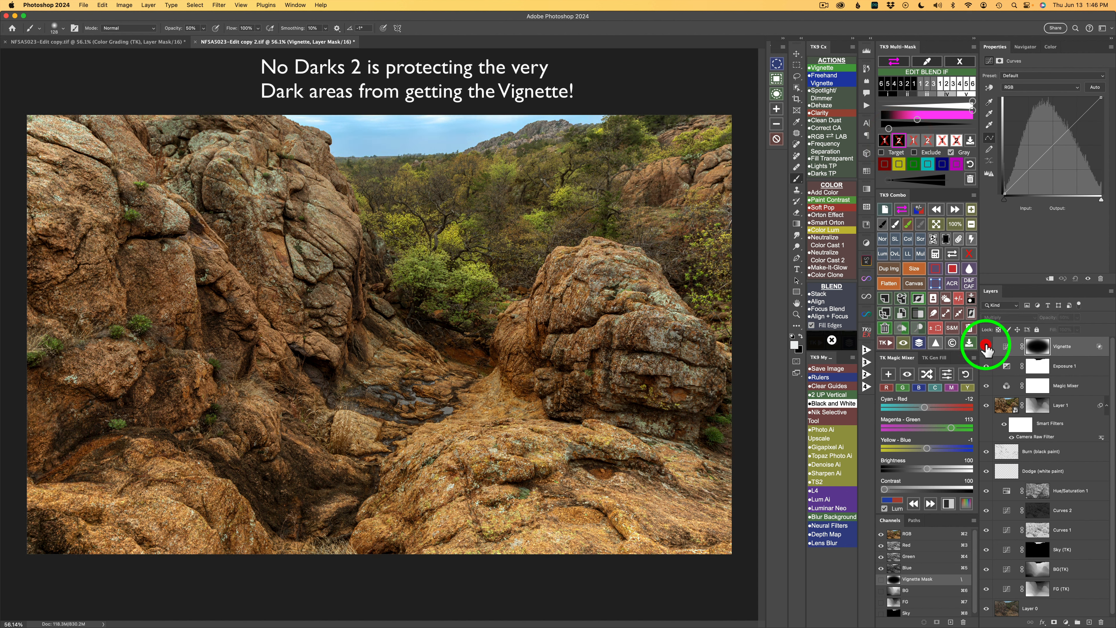
{"action": "left_click", "coordinate": [986, 348]}
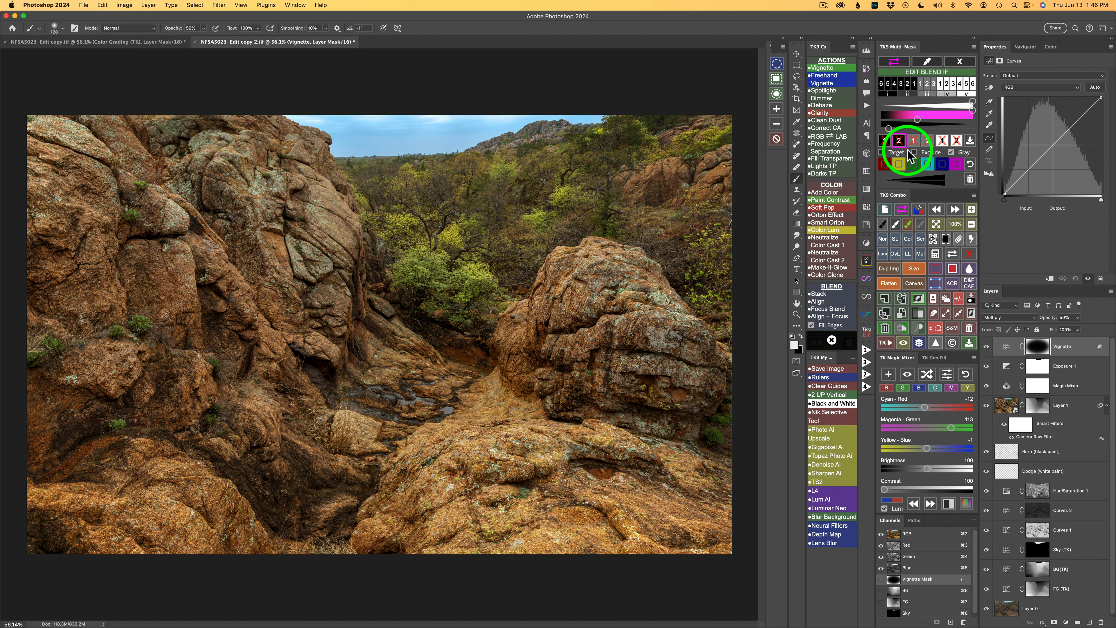
{"action": "left_click", "coordinate": [962, 63]}
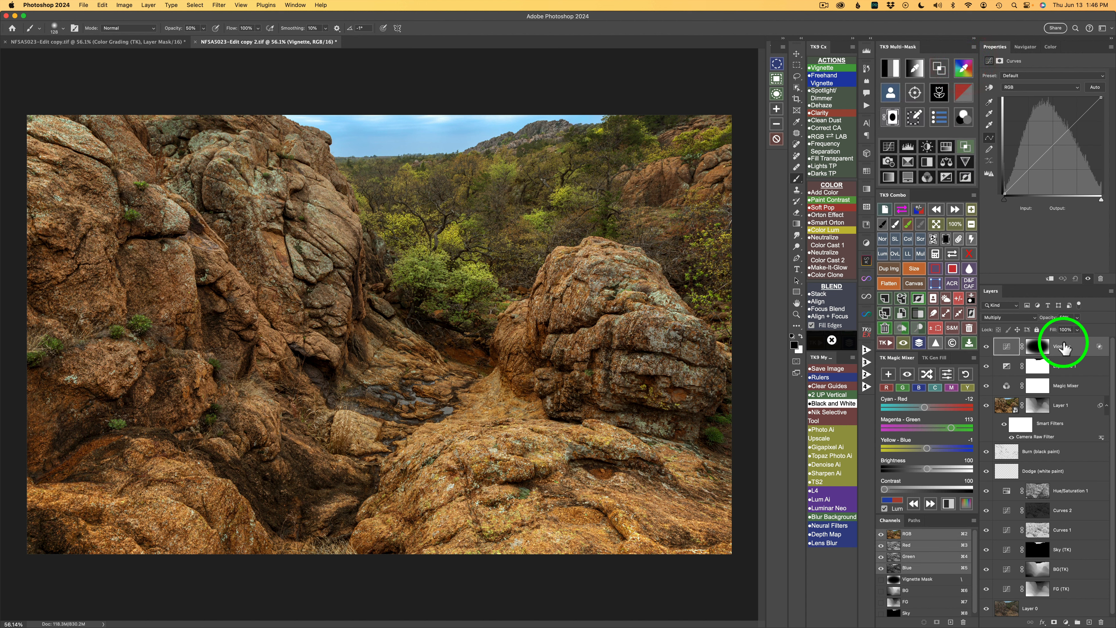
Step: Create a Hue/Saturation adjustment layer masked by a saturation-based luminosity mask from the Multi-Mask panel
{"action": "left_click", "coordinate": [967, 98]}
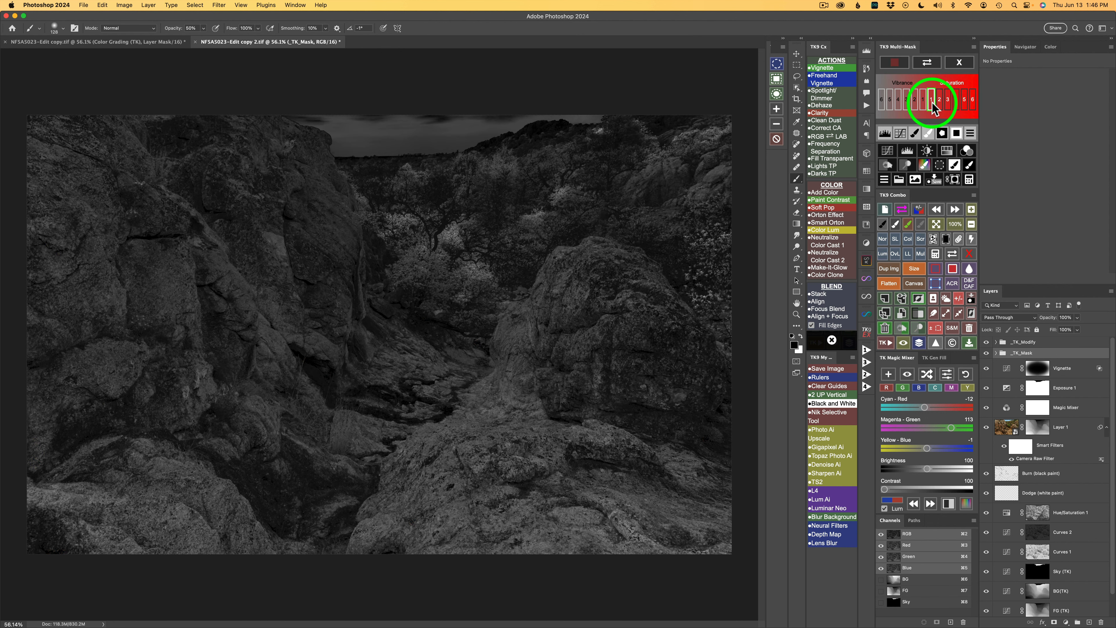
{"action": "left_click", "coordinate": [949, 151]}
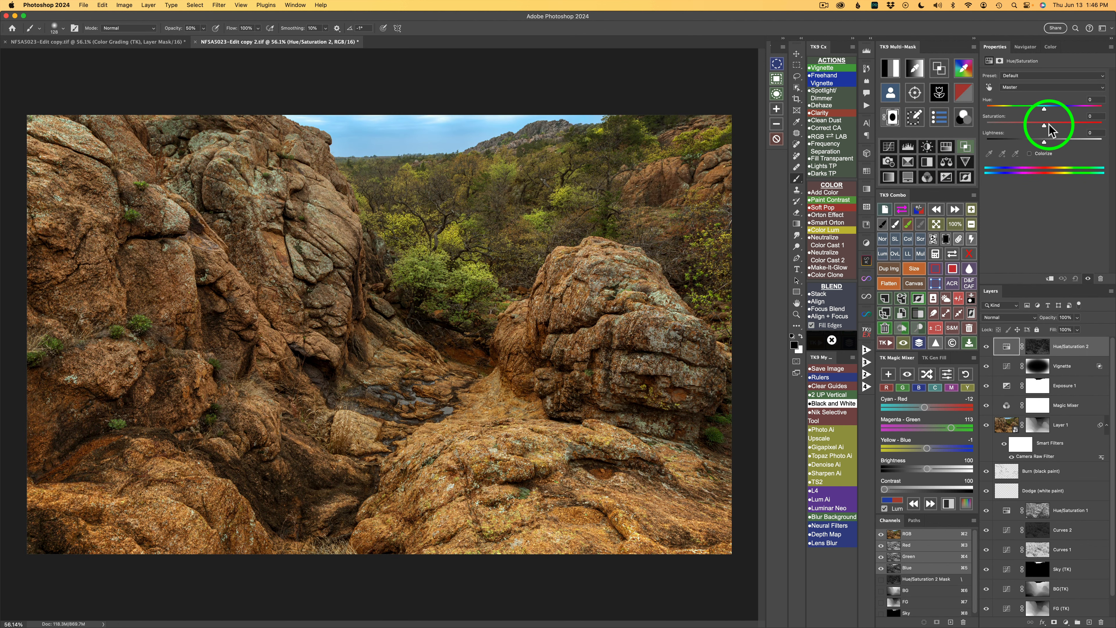
Step: Try lowering the Hue/Saturation layer's saturation to -53, reset it to 0, and toggle the layer's visibility to compare
{"action": "left_click_drag", "start_coordinate": [1050, 126], "coordinate": [1014, 125]}
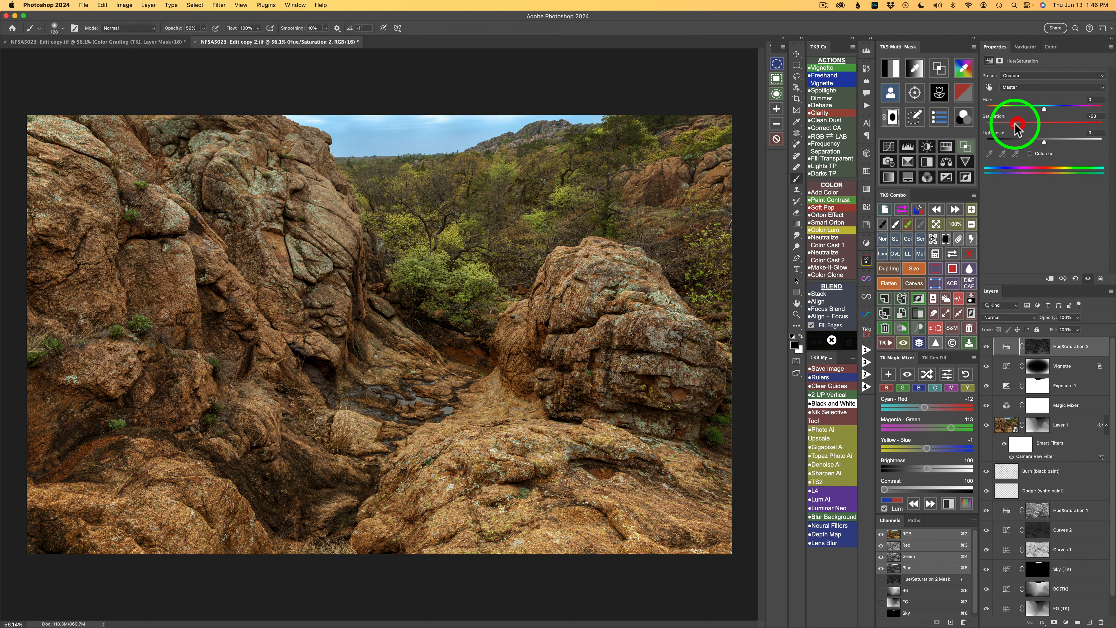
{"action": "double_click", "coordinate": [1015, 125]}
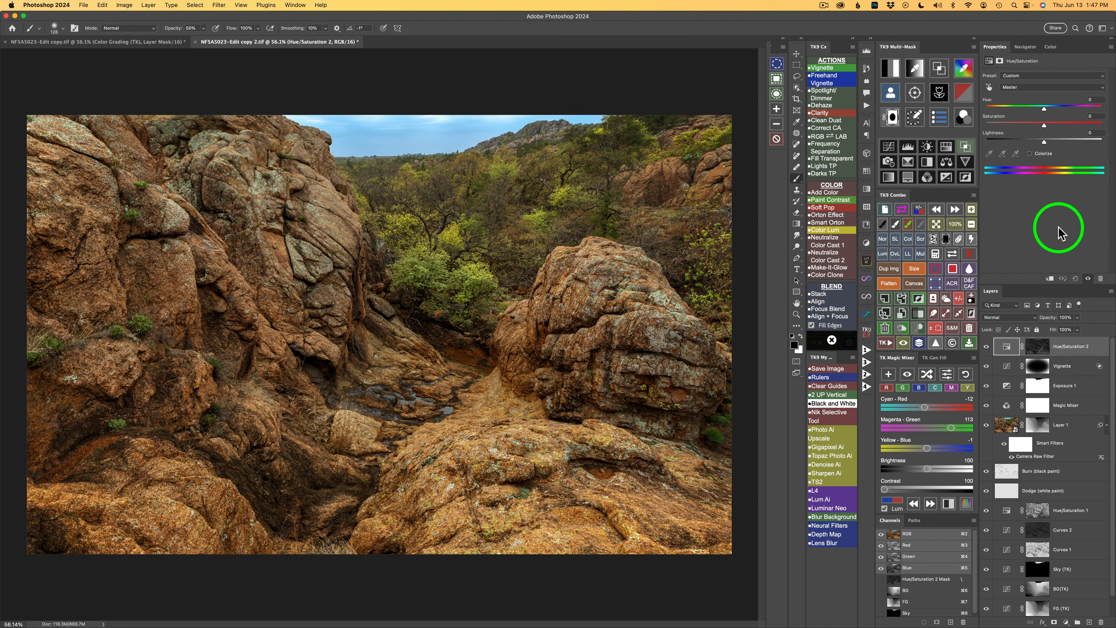
{"action": "left_click", "coordinate": [920, 344]}
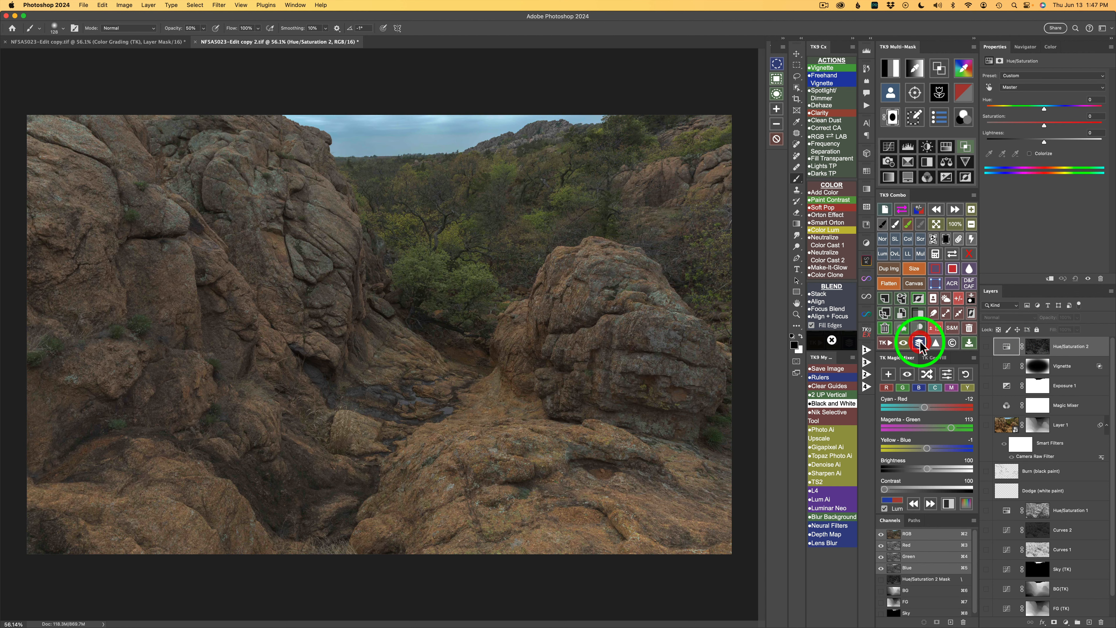
{"action": "left_click", "coordinate": [920, 344]}
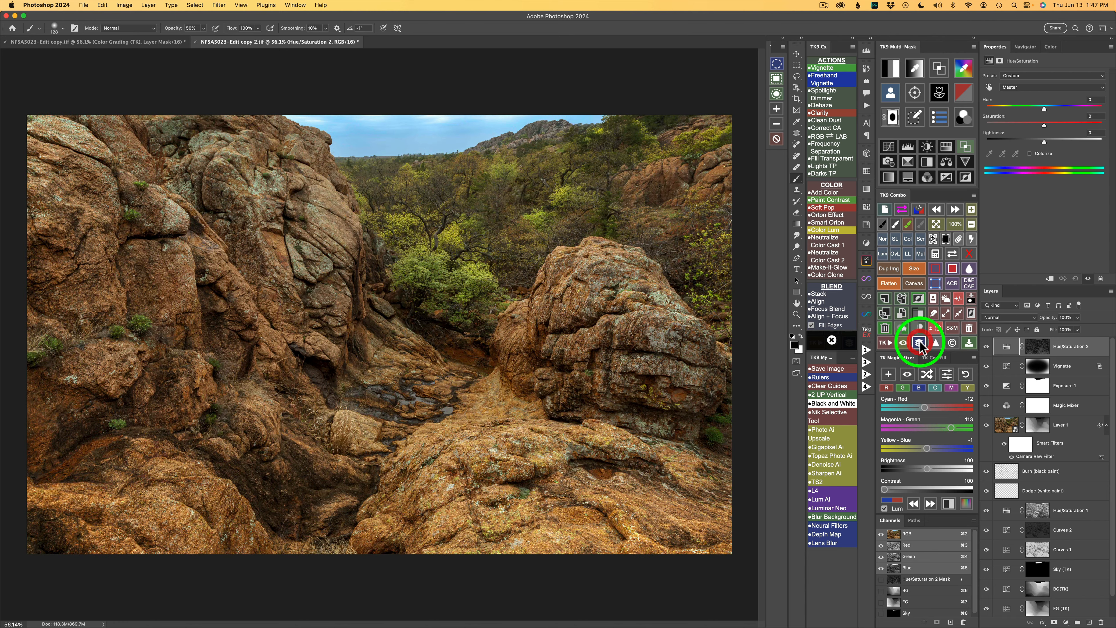